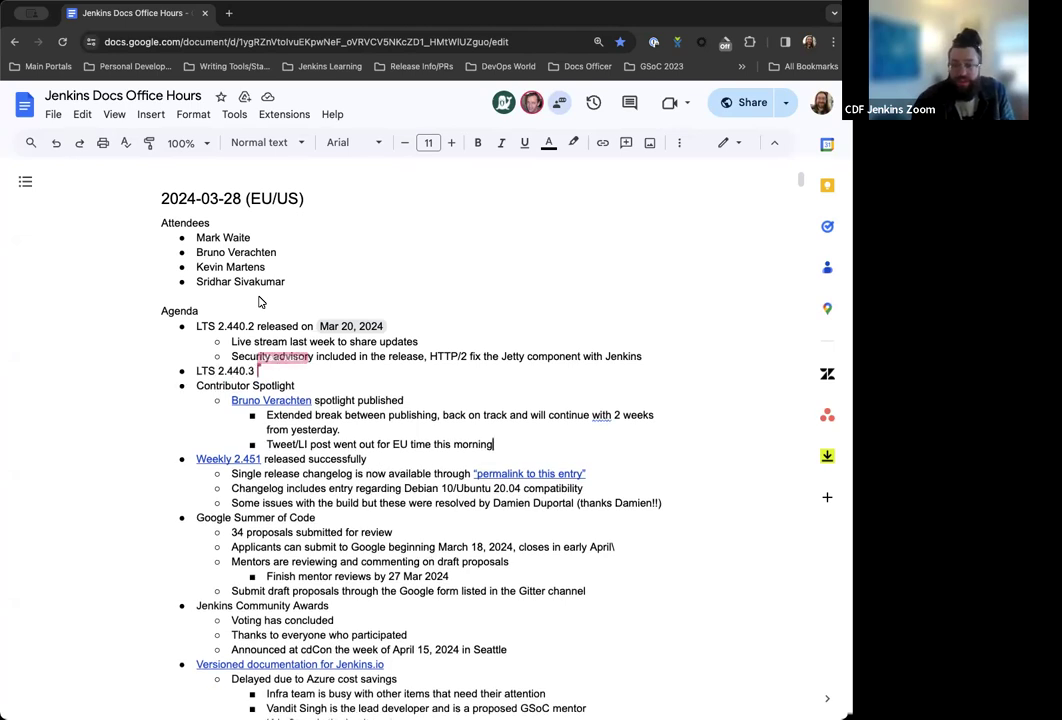
Read through the 2024-03-28 agenda from the LTS 2.440.2 release item to the Google Summer of Code notes
{"action": "scroll", "coordinate": [258, 300], "scroll_direction": "down", "scroll_amount": 1}
{"action": "scroll", "coordinate": [512, 251], "scroll_direction": "down", "scroll_amount": 3}
{"action": "scroll", "coordinate": [538, 257], "scroll_direction": "down", "scroll_amount": 1}
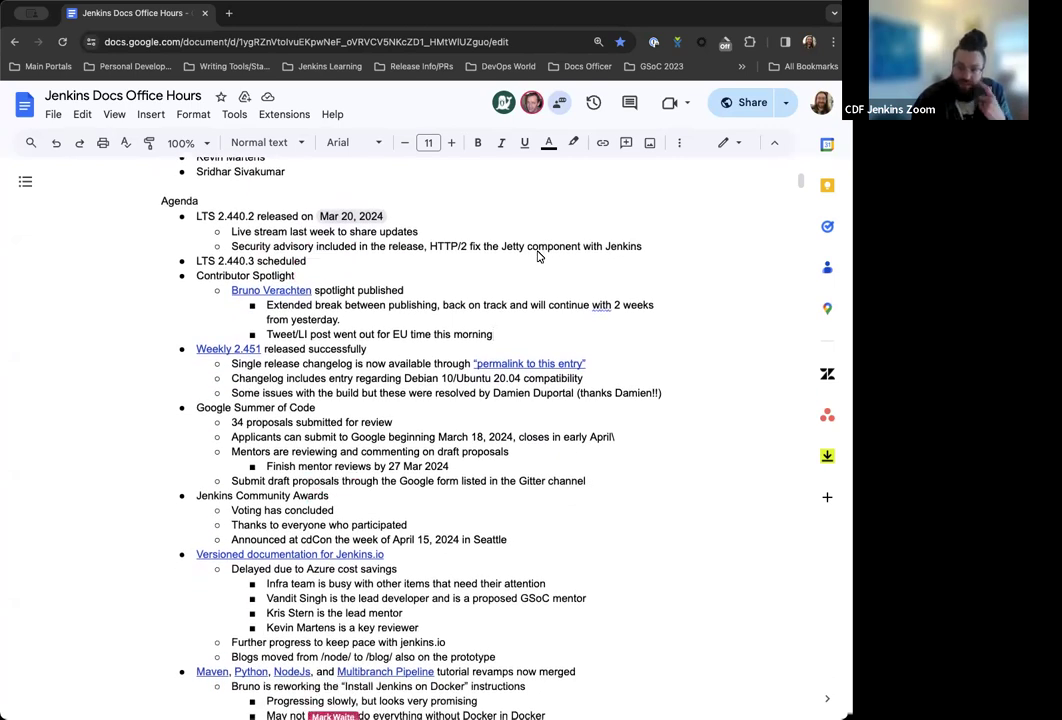
{"action": "scroll", "coordinate": [538, 257], "scroll_direction": "down", "scroll_amount": 1}
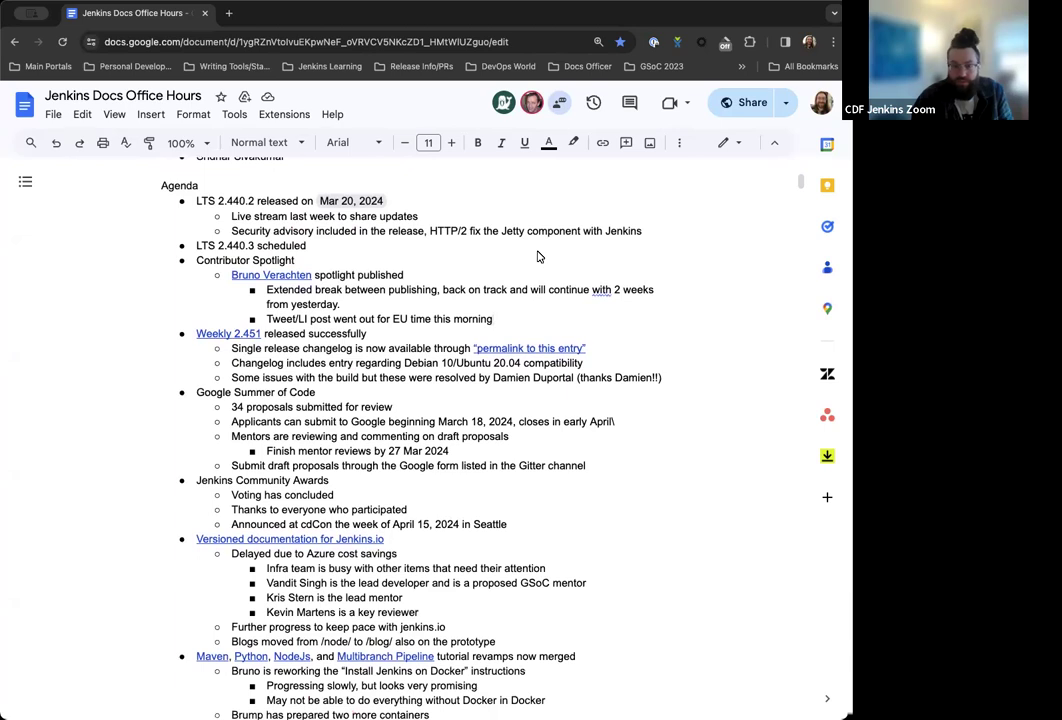
{"action": "scroll", "coordinate": [538, 257], "scroll_direction": "down", "scroll_amount": 1}
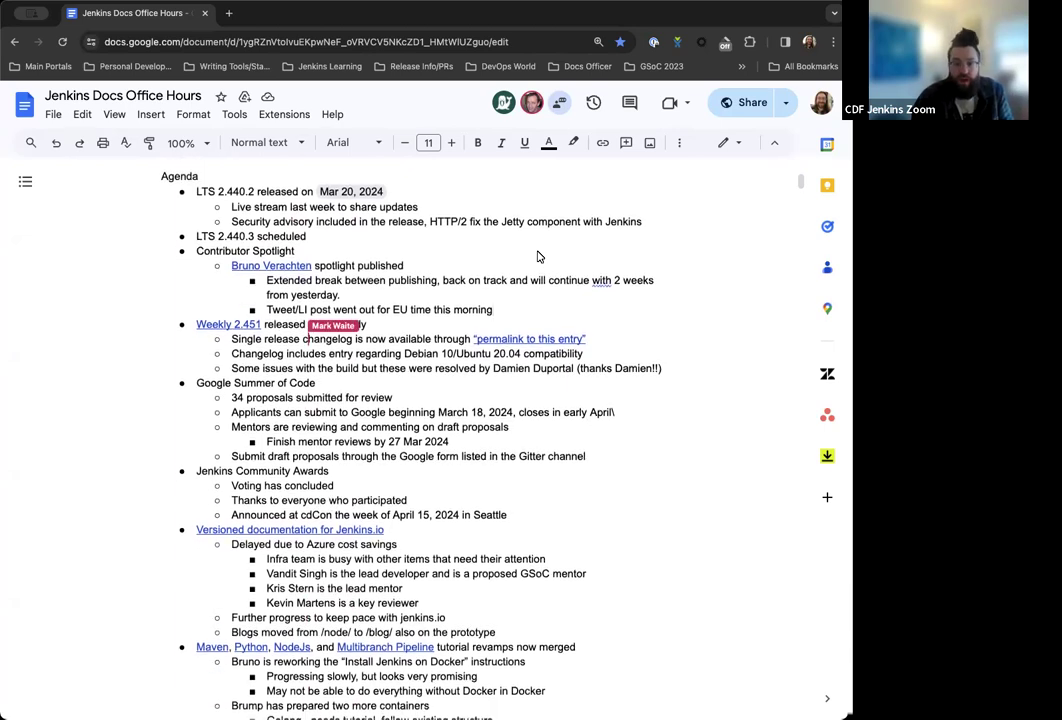
{"action": "scroll", "coordinate": [538, 257], "scroll_direction": "down", "scroll_amount": 1}
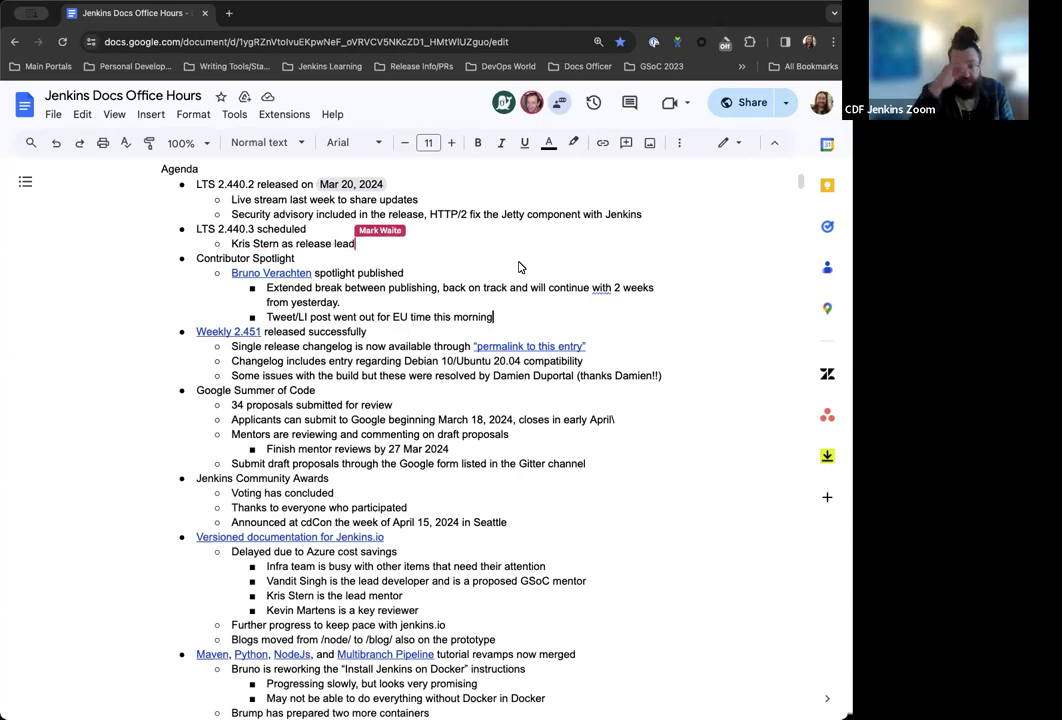
{"action": "scroll", "coordinate": [519, 267], "scroll_direction": "down", "scroll_amount": 1}
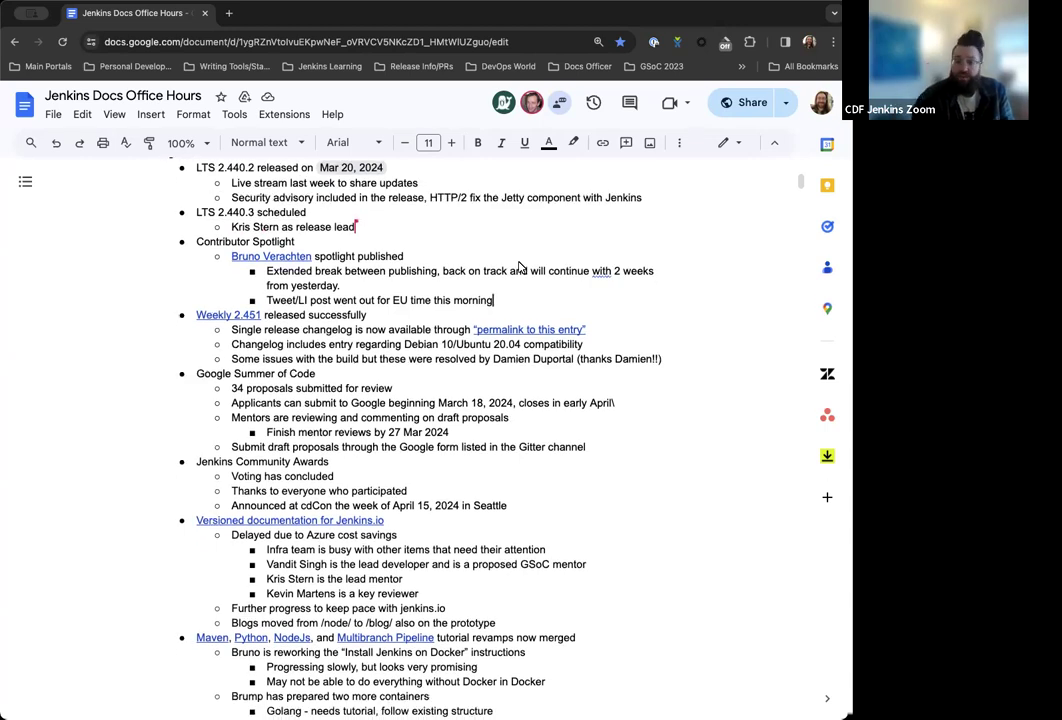
{"action": "scroll", "coordinate": [519, 267], "scroll_direction": "down", "scroll_amount": 5}
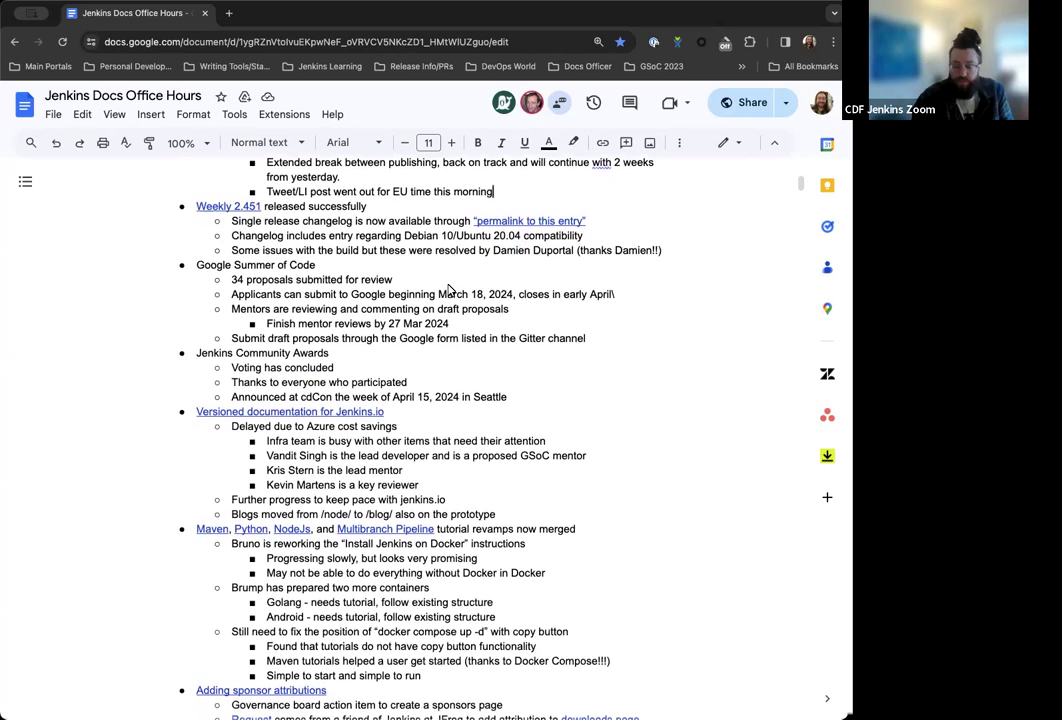
{"action": "scroll", "coordinate": [449, 290], "scroll_direction": "down", "scroll_amount": 1}
{"action": "scroll", "coordinate": [440, 298], "scroll_direction": "down", "scroll_amount": 2}
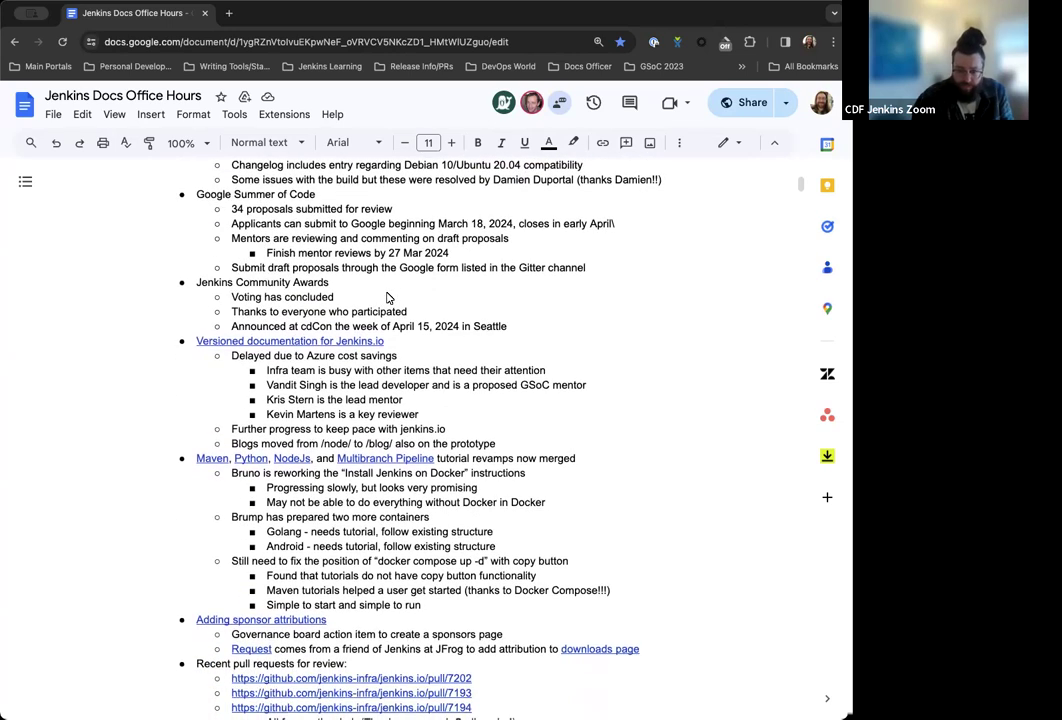
Review the remaining 2024-03-28 agenda items, from Jenkins Community Awards through the pull requests for review and the recent suggestion on project information
{"action": "scroll", "coordinate": [385, 292], "scroll_direction": "down", "scroll_amount": 1}
{"action": "scroll", "coordinate": [350, 276], "scroll_direction": "down", "scroll_amount": 1}
{"action": "scroll", "coordinate": [342, 262], "scroll_direction": "down", "scroll_amount": 2}
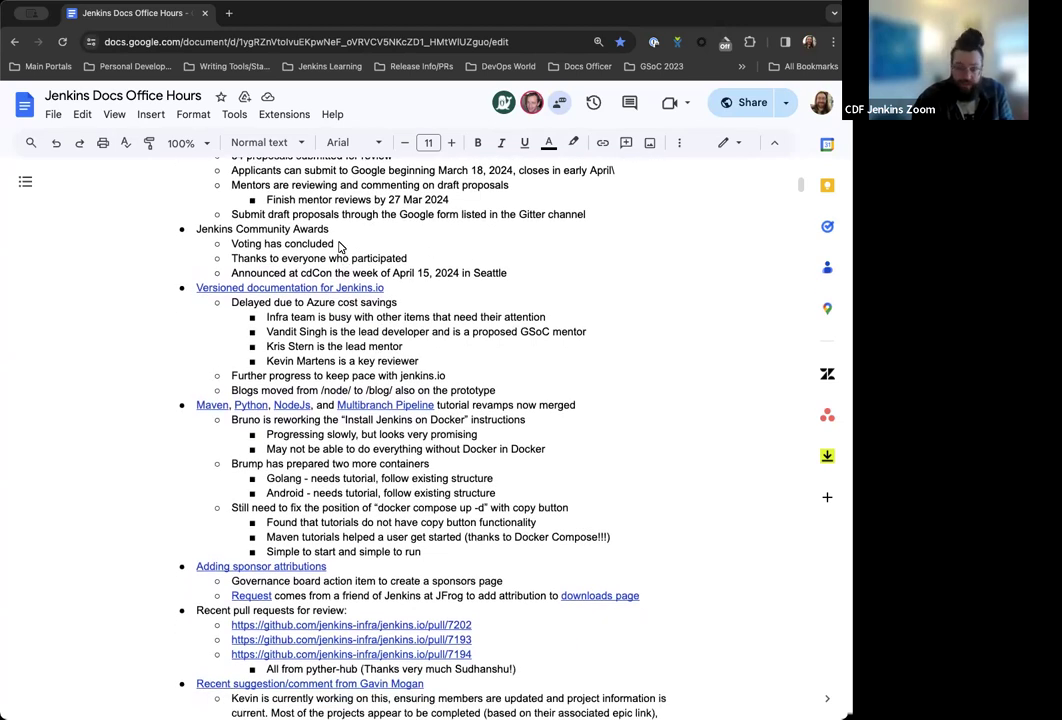
{"action": "scroll", "coordinate": [341, 250], "scroll_direction": "down", "scroll_amount": 2}
{"action": "scroll", "coordinate": [345, 262], "scroll_direction": "down", "scroll_amount": 2}
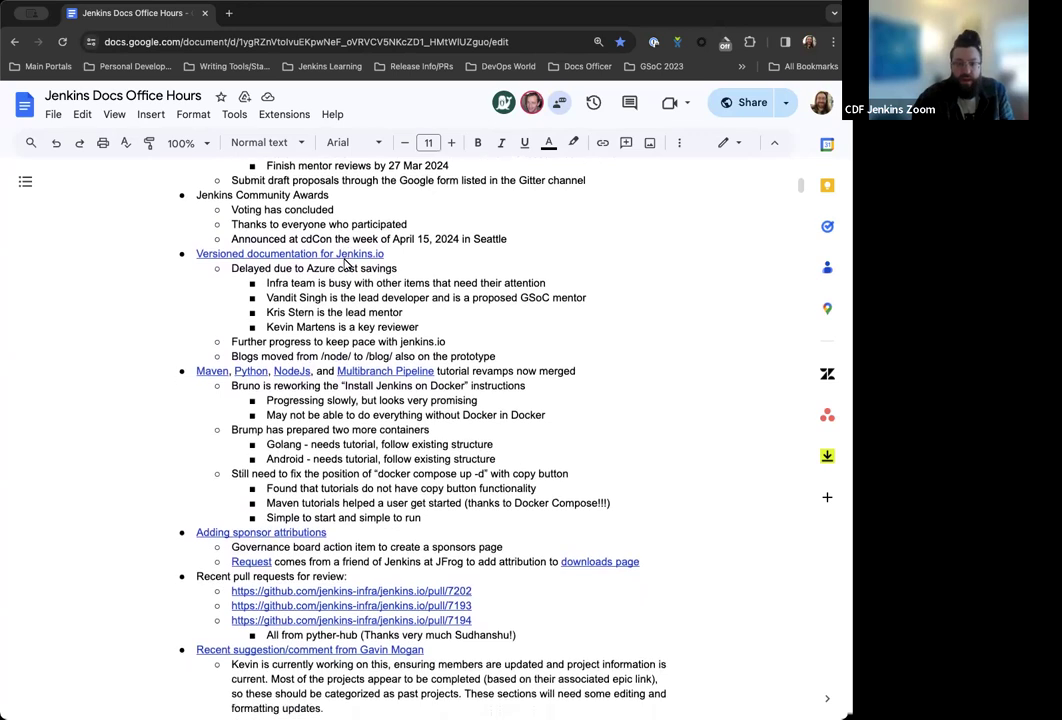
{"action": "scroll", "coordinate": [302, 273], "scroll_direction": "down", "scroll_amount": 2}
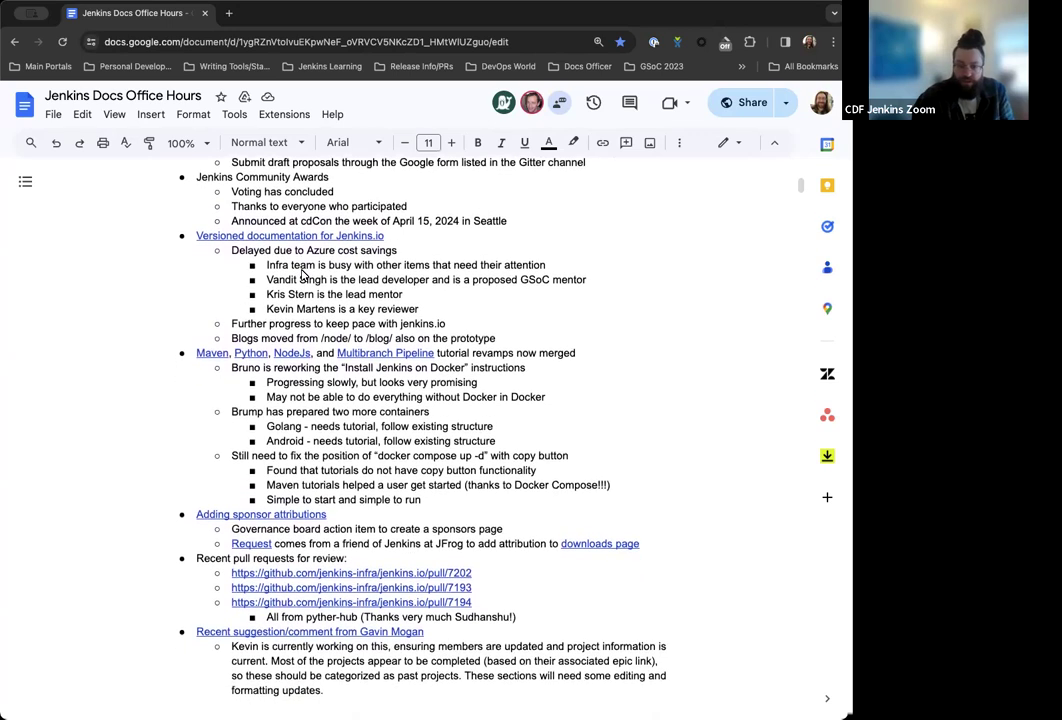
{"action": "scroll", "coordinate": [305, 276], "scroll_direction": "down", "scroll_amount": 2}
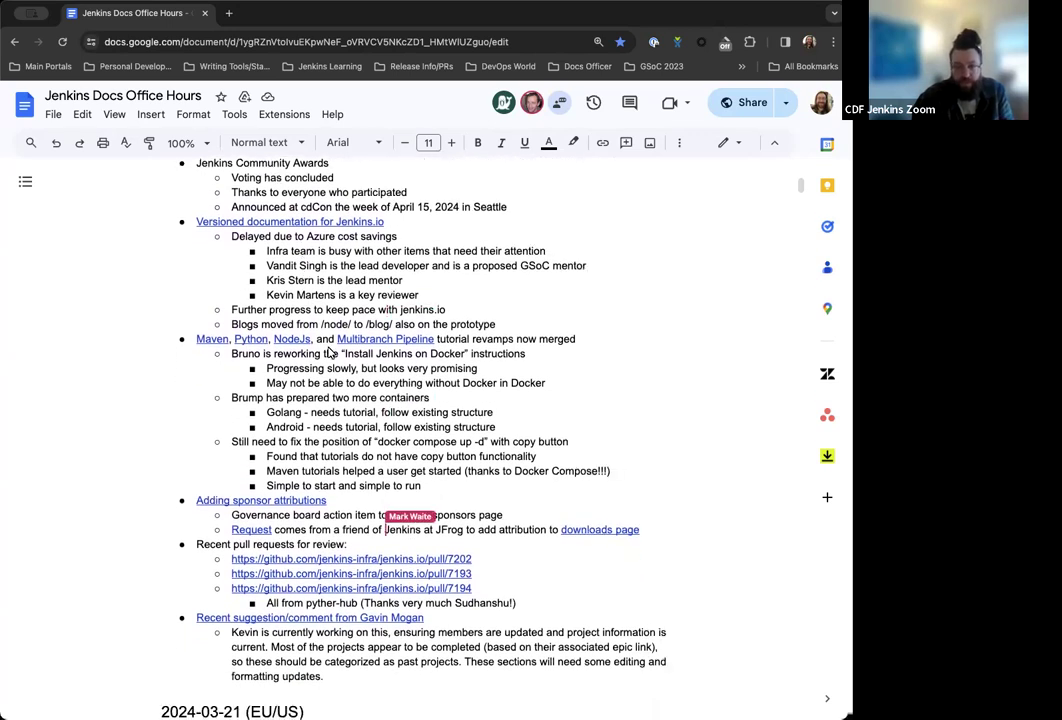
{"action": "scroll", "coordinate": [333, 363], "scroll_direction": "down", "scroll_amount": 2}
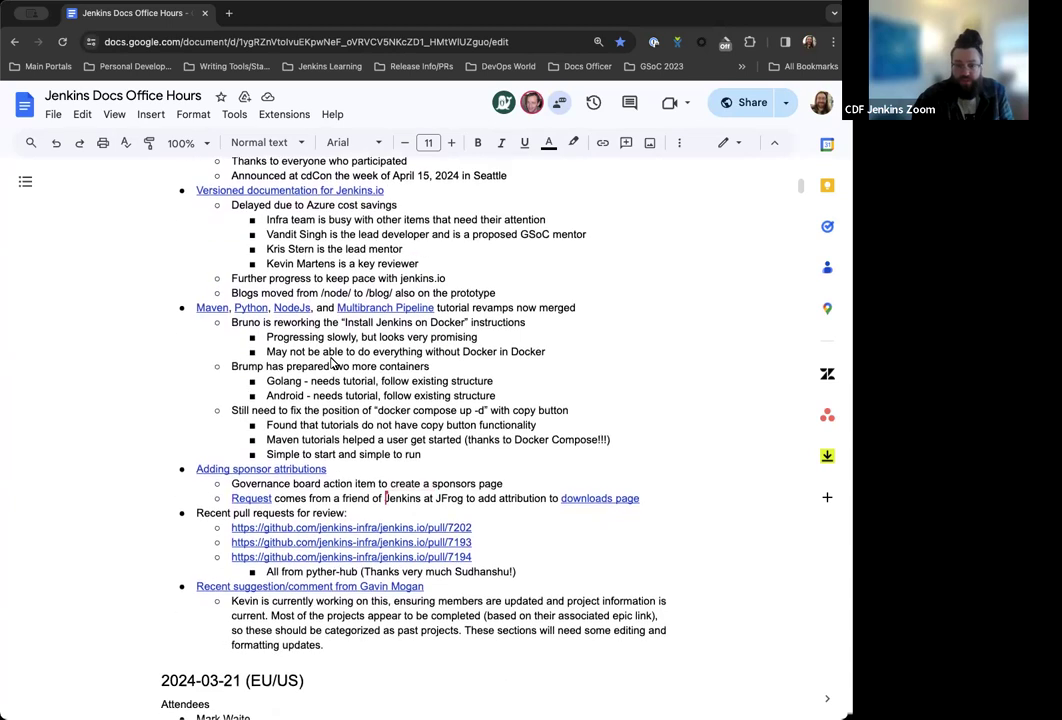
{"action": "scroll", "coordinate": [333, 363], "scroll_direction": "down", "scroll_amount": 1}
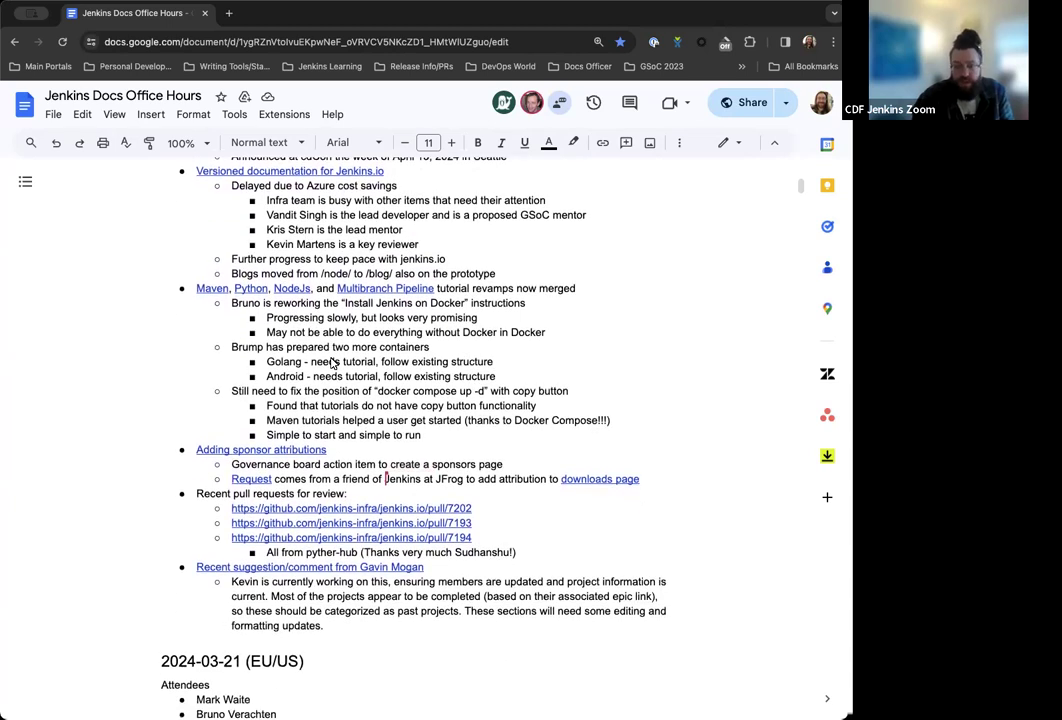
{"action": "scroll", "coordinate": [333, 363], "scroll_direction": "down", "scroll_amount": 2}
{"action": "scroll", "coordinate": [333, 363], "scroll_direction": "down", "scroll_amount": 2}
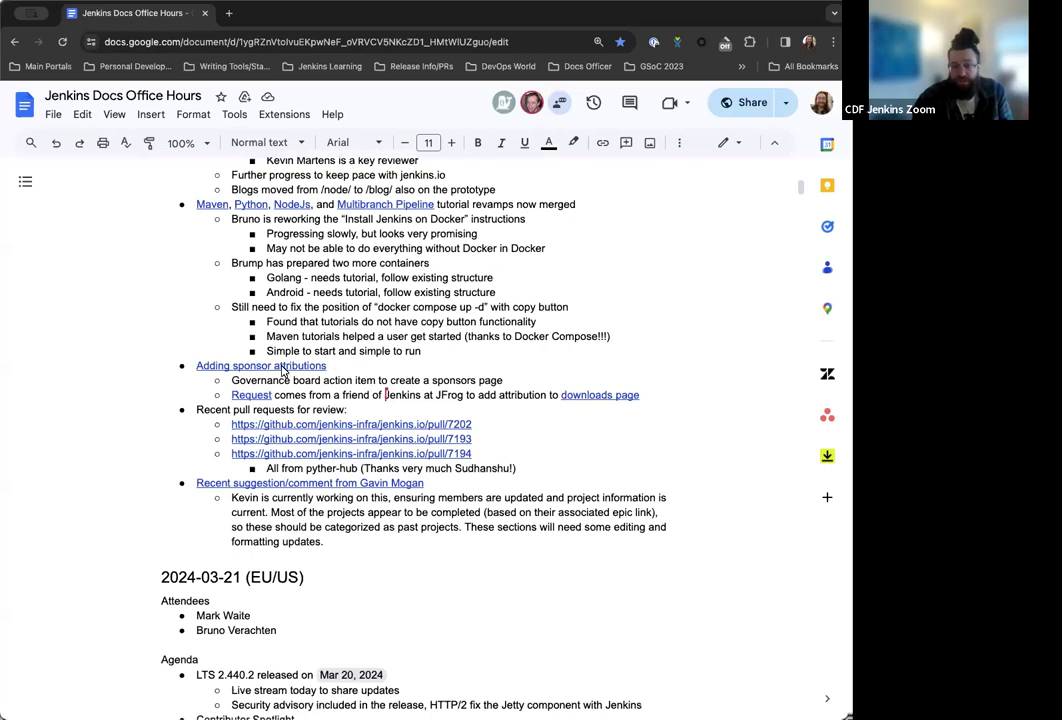
{"action": "scroll", "coordinate": [265, 390], "scroll_direction": "down", "scroll_amount": 2}
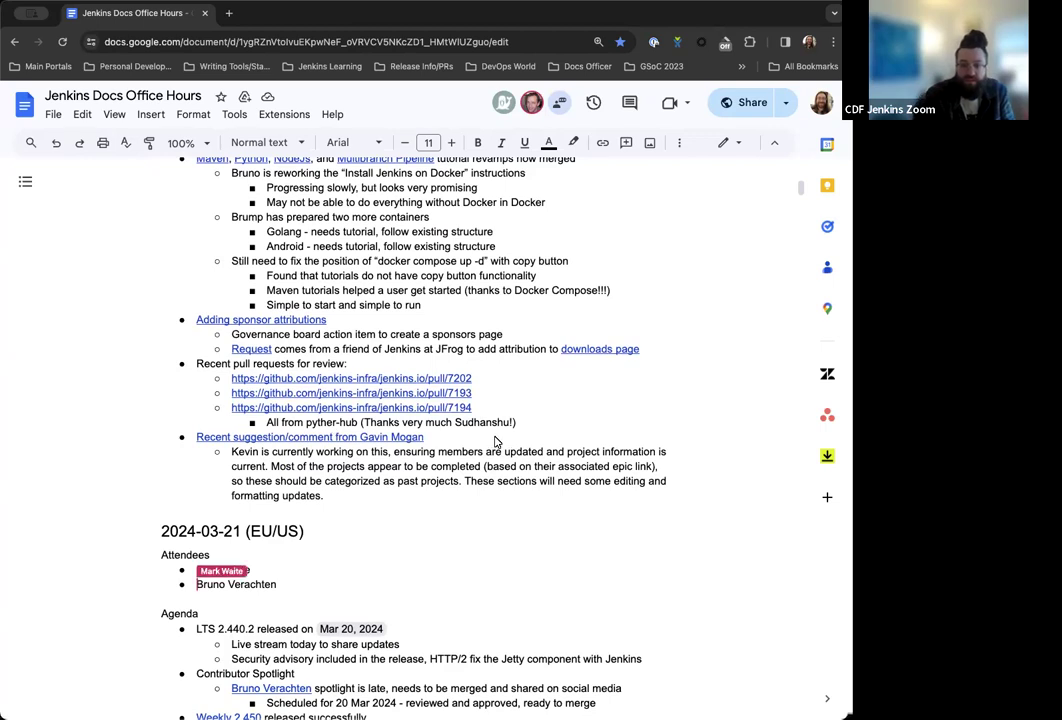
{"action": "scroll", "coordinate": [500, 440], "scroll_direction": "down", "scroll_amount": 1}
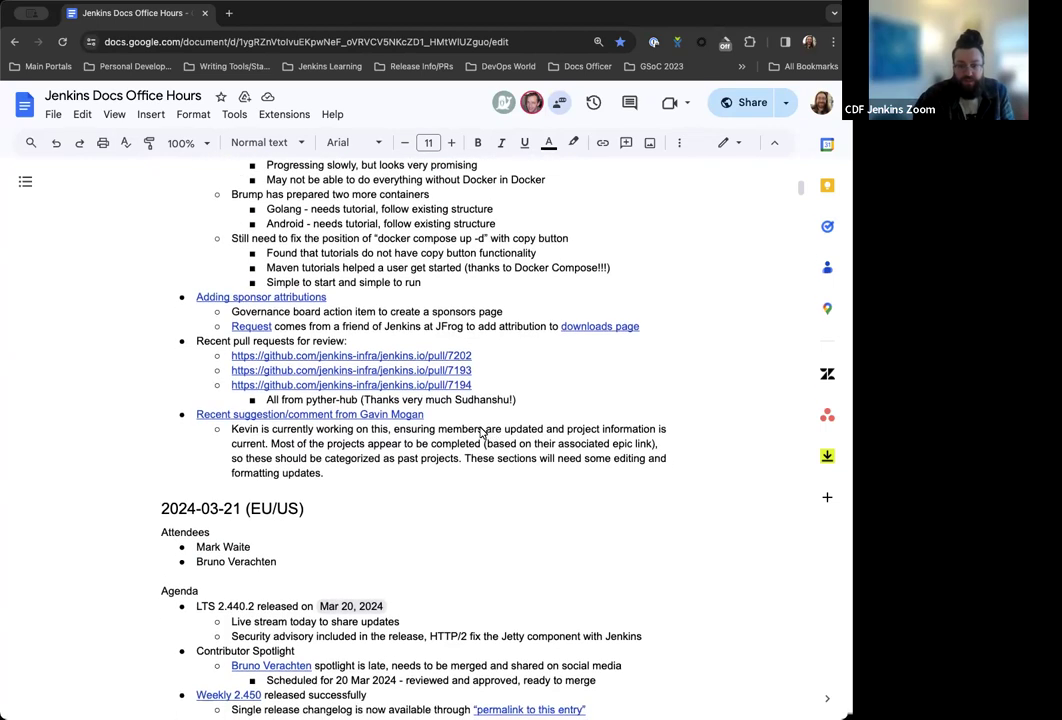
{"action": "scroll", "coordinate": [470, 422], "scroll_direction": "down", "scroll_amount": 1}
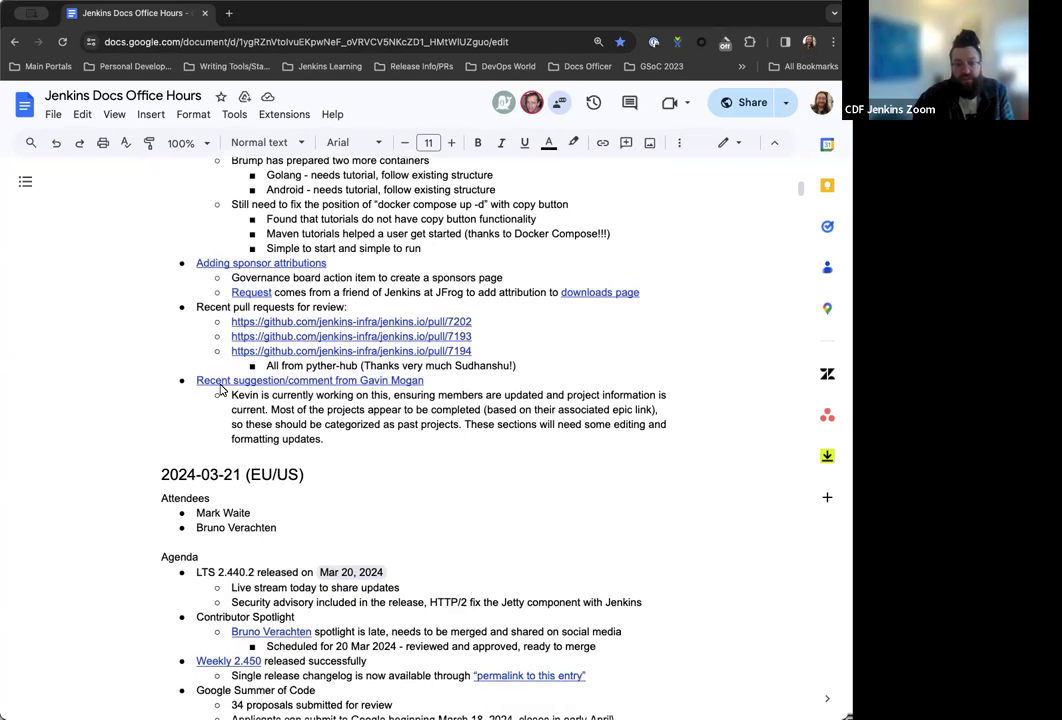
Recheck the agenda and highlight the item about reworking the "Install Jenkins on Docker" instructions under the tutorial revamps, then clear the selection
{"action": "scroll", "coordinate": [266, 410], "scroll_direction": "up", "scroll_amount": 1}
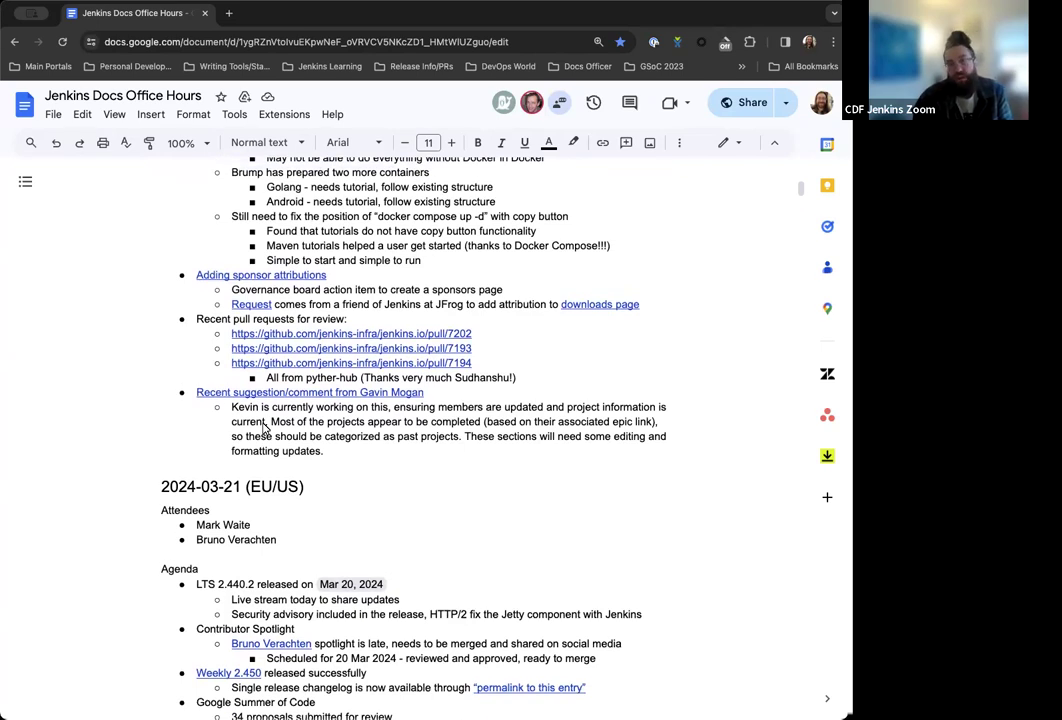
{"action": "scroll", "coordinate": [265, 428], "scroll_direction": "up", "scroll_amount": 4}
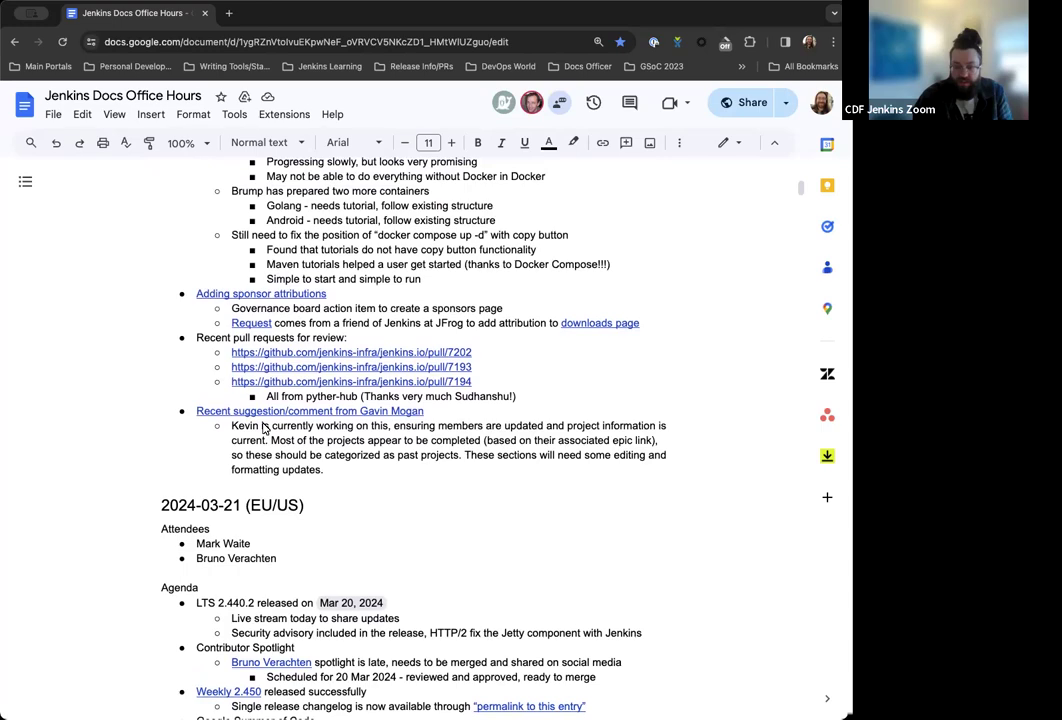
{"action": "scroll", "coordinate": [265, 428], "scroll_direction": "up", "scroll_amount": 6}
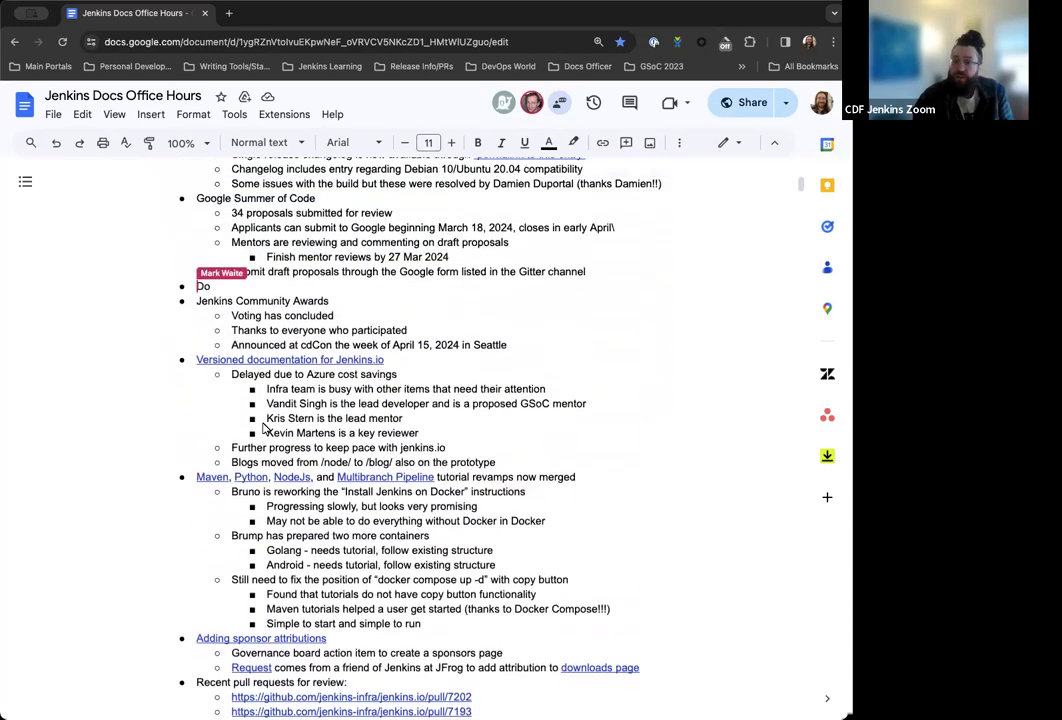
{"action": "scroll", "coordinate": [265, 428], "scroll_direction": "up", "scroll_amount": 2}
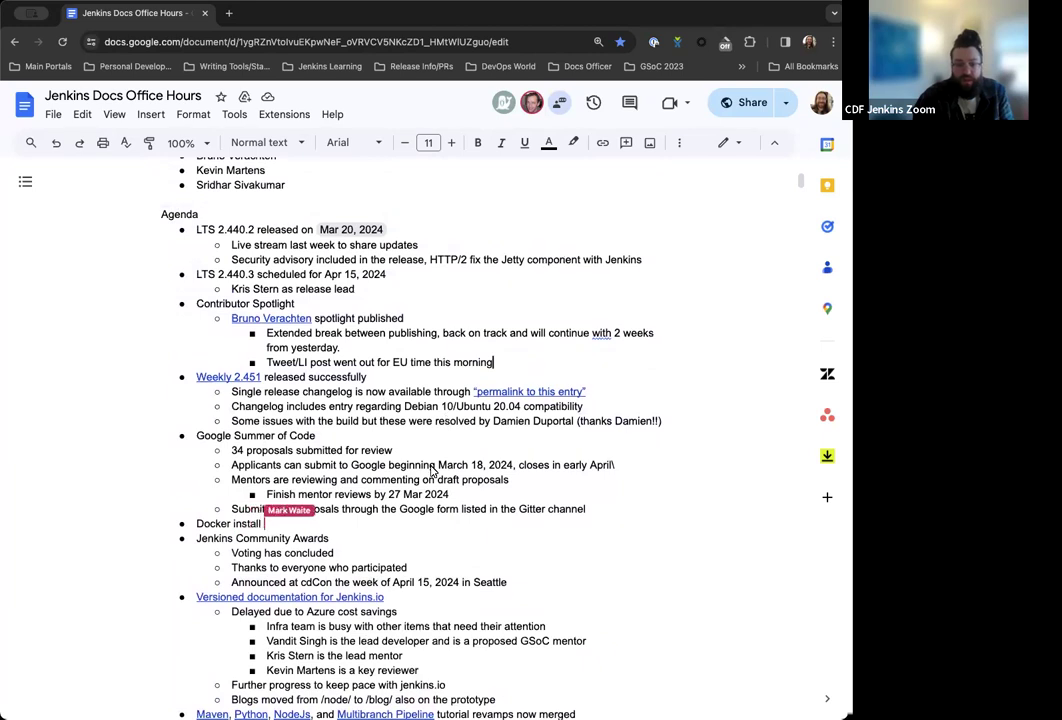
{"action": "scroll", "coordinate": [450, 440], "scroll_direction": "up", "scroll_amount": 1}
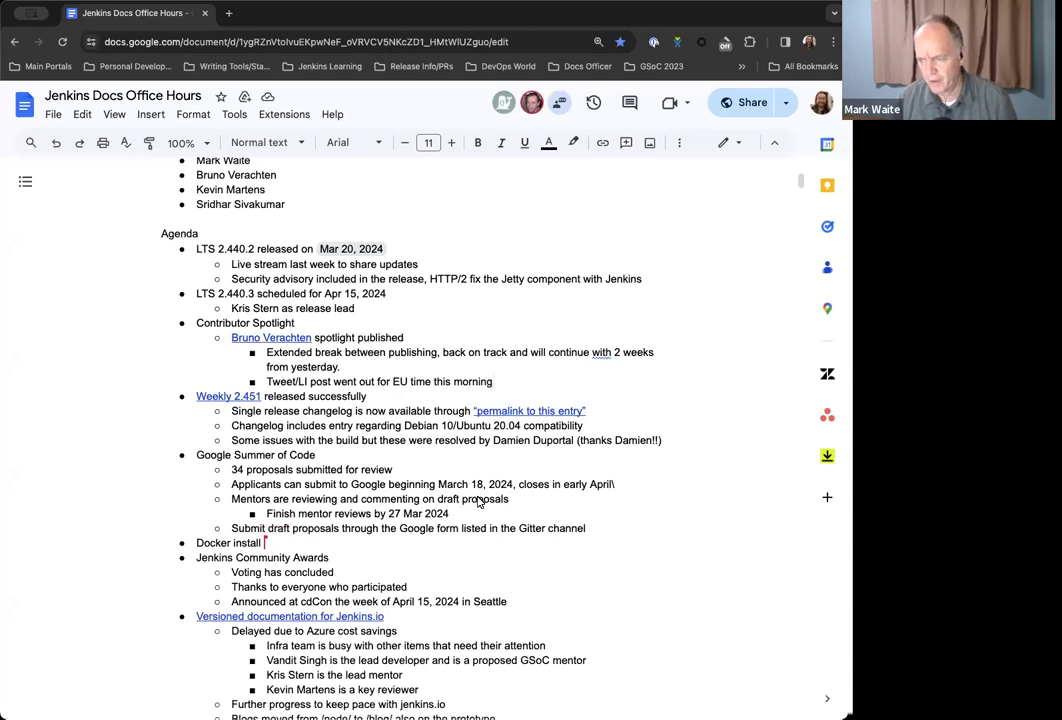
{"action": "scroll", "coordinate": [478, 502], "scroll_direction": "down", "scroll_amount": 5}
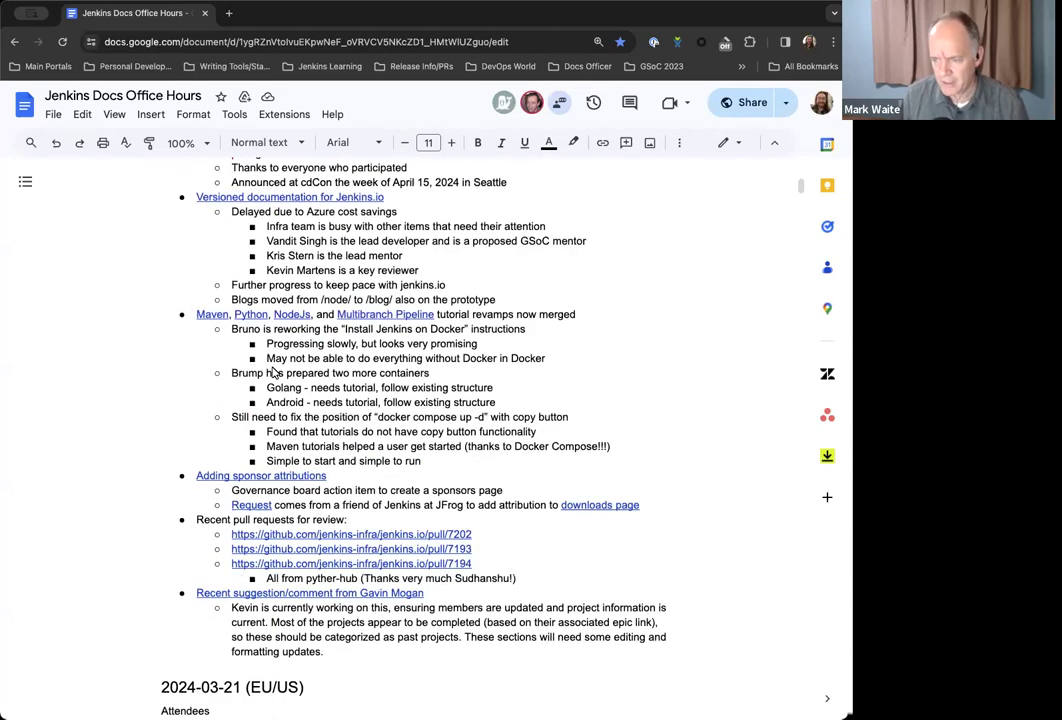
{"action": "scroll", "coordinate": [290, 366], "scroll_direction": "up", "scroll_amount": 1}
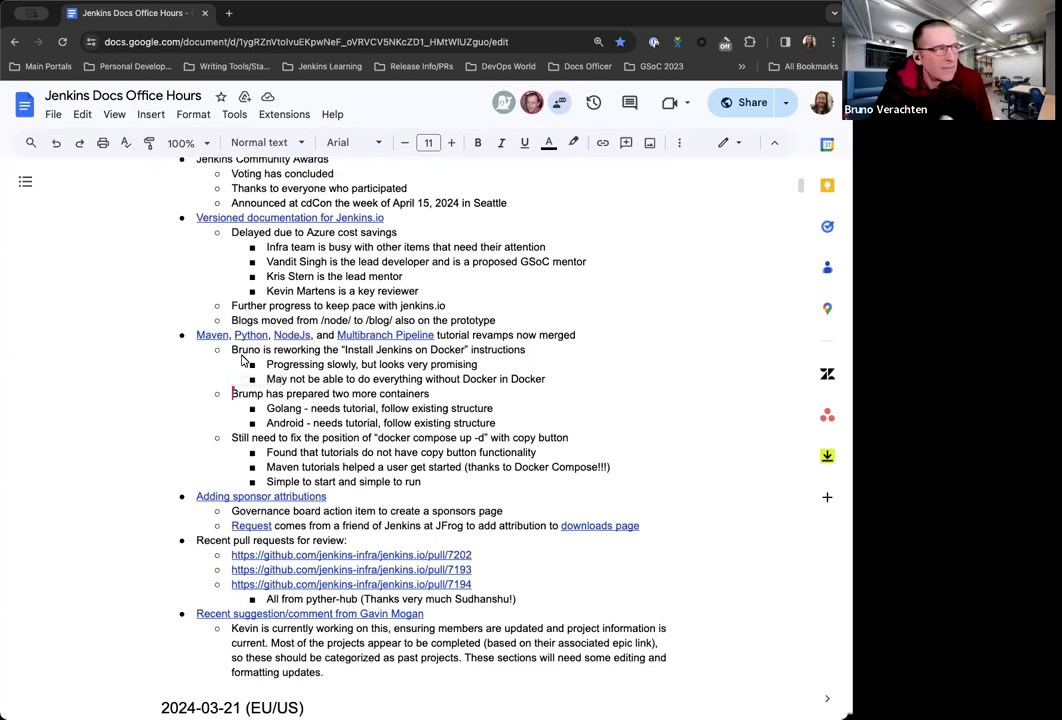
{"action": "left_click_drag", "start_coordinate": [234, 351], "coordinate": [560, 368]}
{"action": "left_click", "coordinate": [563, 360]}
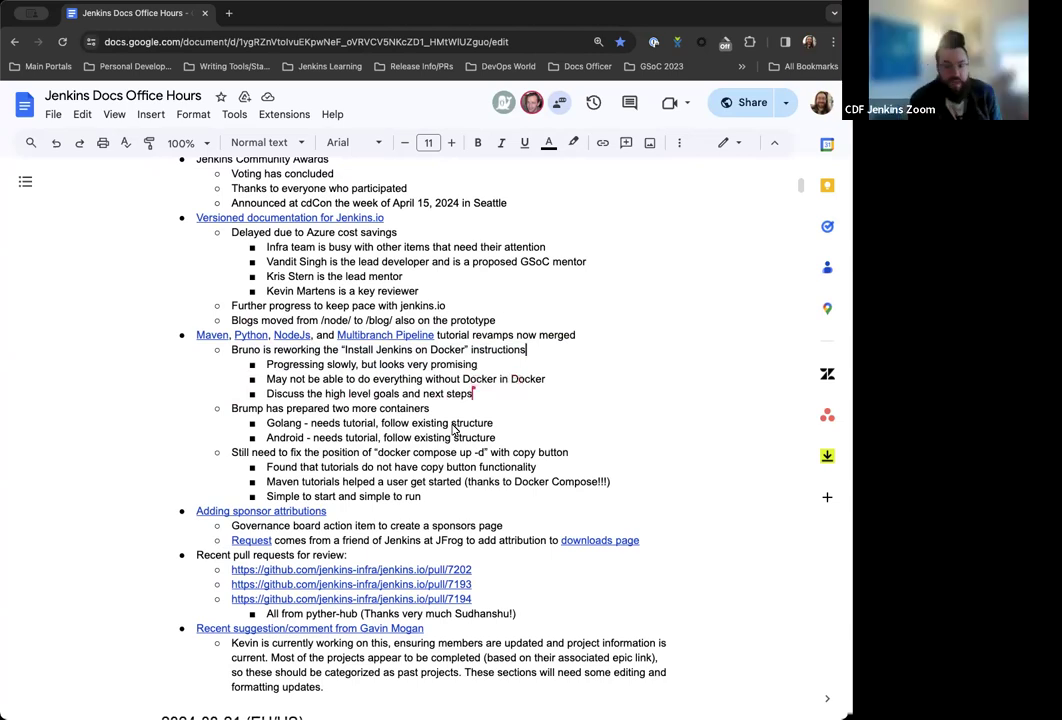
Return to the start of the 2024-03-28 notes and go over the LTS release and Contributor Spotlight items
{"action": "scroll", "coordinate": [453, 428], "scroll_direction": "up", "scroll_amount": 1}
{"action": "scroll", "coordinate": [453, 428], "scroll_direction": "up", "scroll_amount": 8}
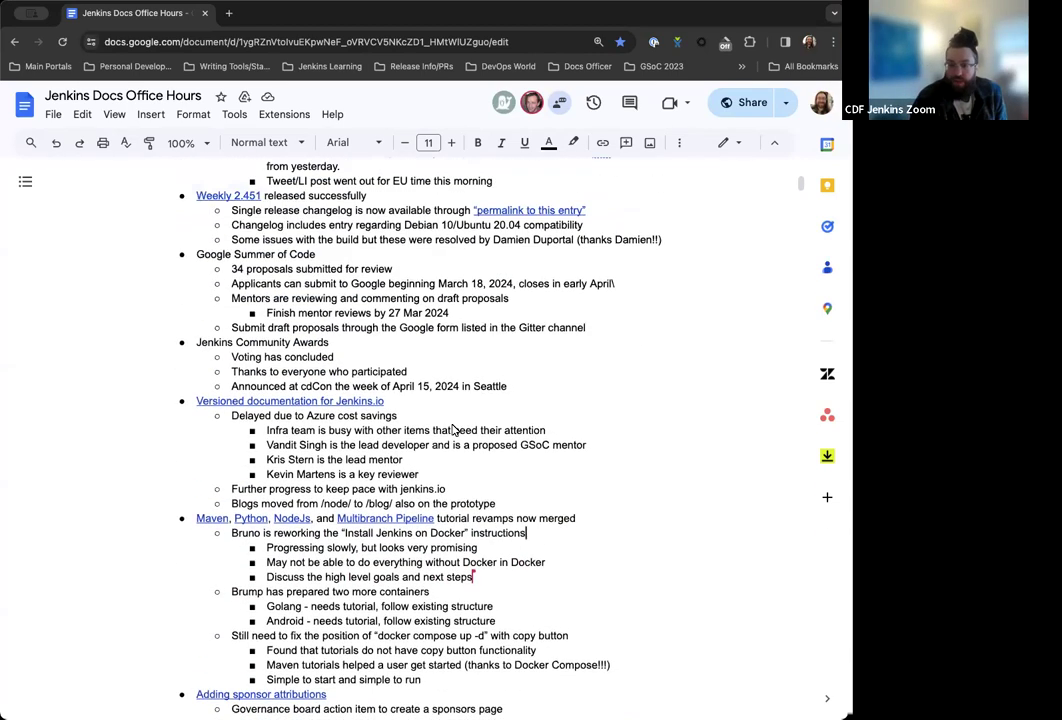
{"action": "scroll", "coordinate": [453, 428], "scroll_direction": "up", "scroll_amount": 1}
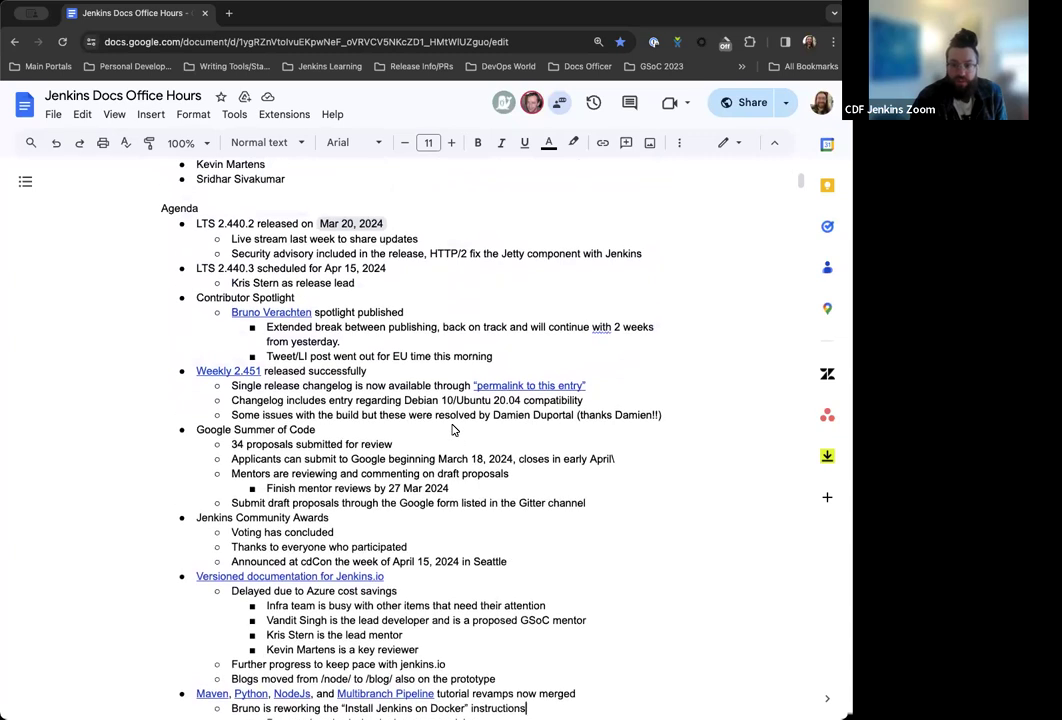
{"action": "scroll", "coordinate": [453, 428], "scroll_direction": "up", "scroll_amount": 3}
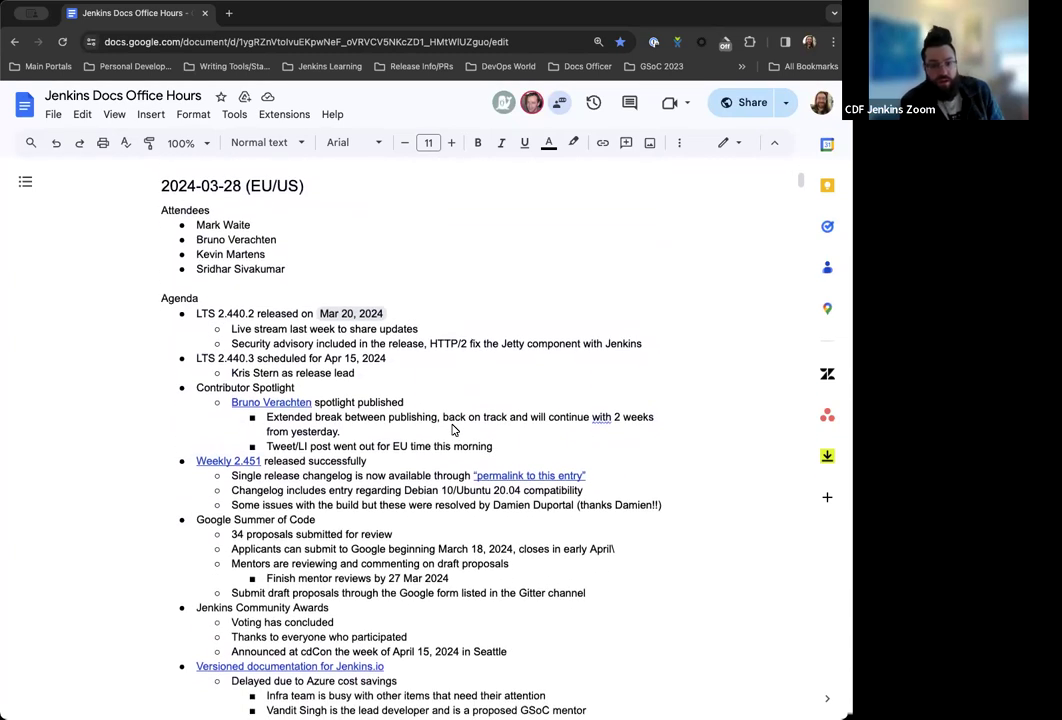
{"action": "scroll", "coordinate": [453, 430], "scroll_direction": "down", "scroll_amount": 1}
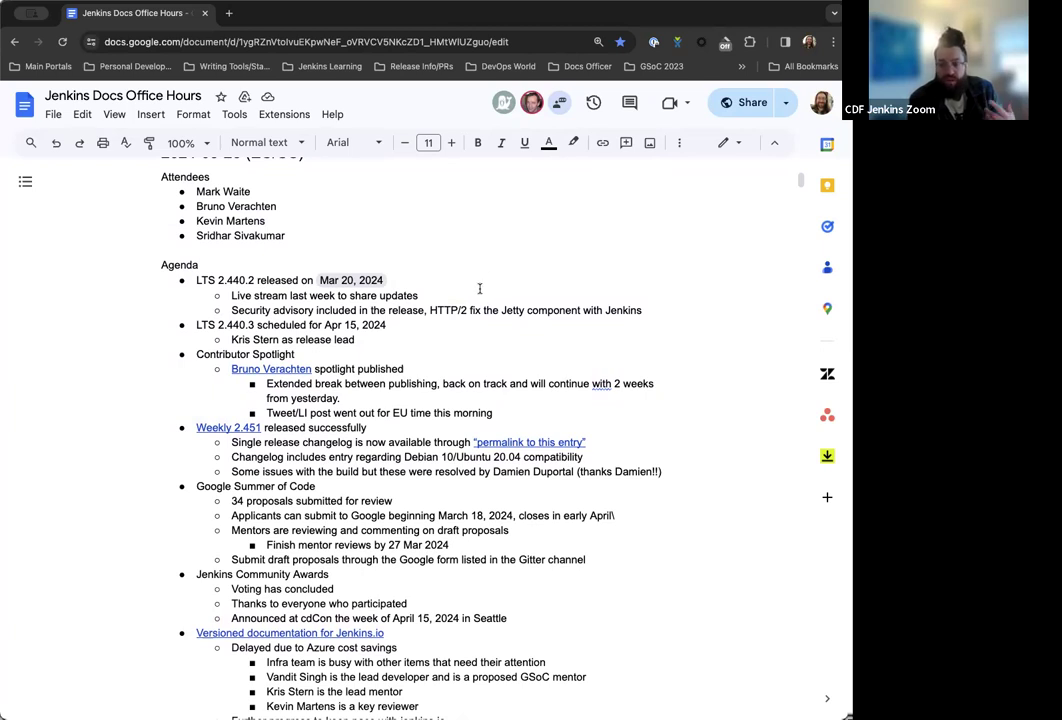
{"action": "scroll", "coordinate": [490, 265], "scroll_direction": "down", "scroll_amount": 1}
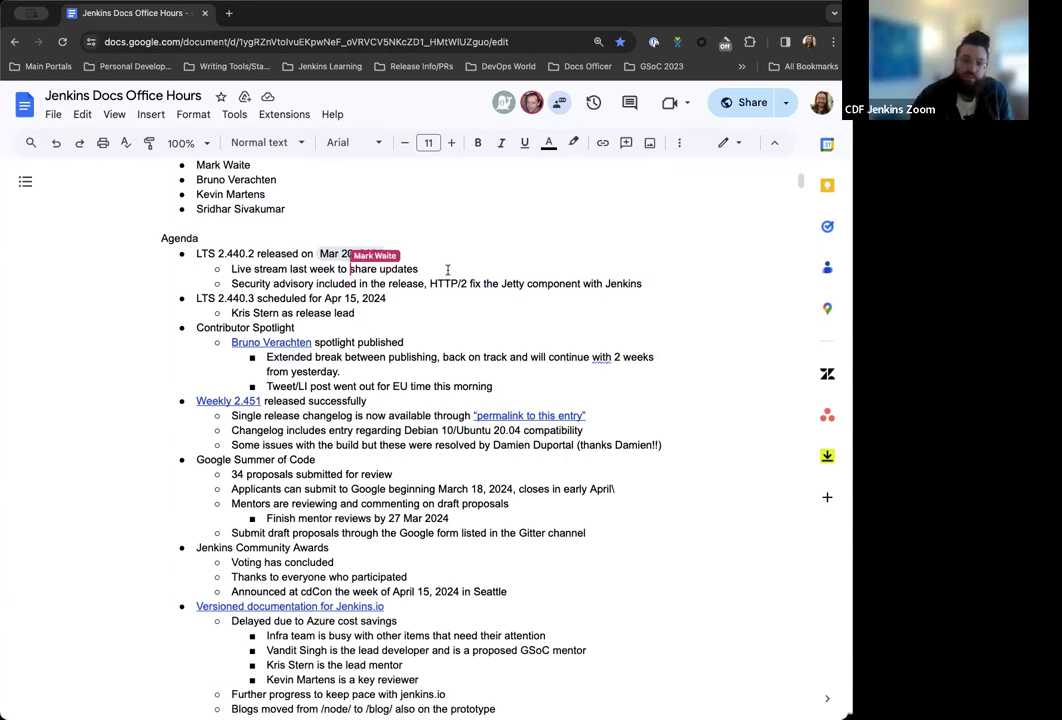
{"action": "scroll", "coordinate": [447, 268], "scroll_direction": "down", "scroll_amount": 1}
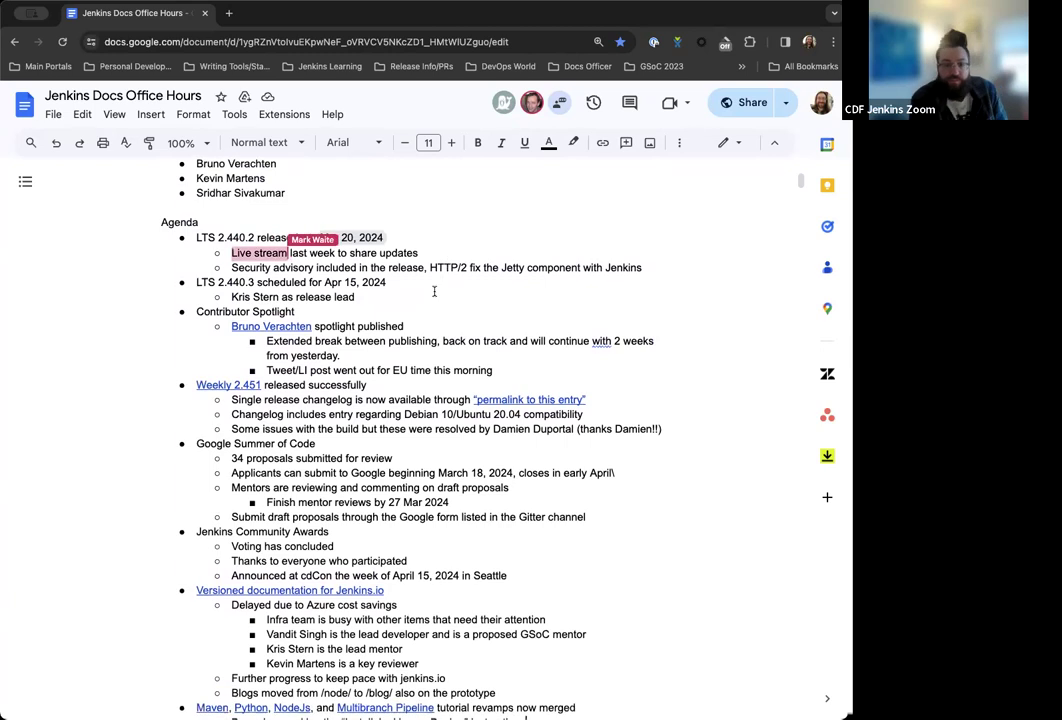
{"action": "scroll", "coordinate": [434, 290], "scroll_direction": "down", "scroll_amount": 1}
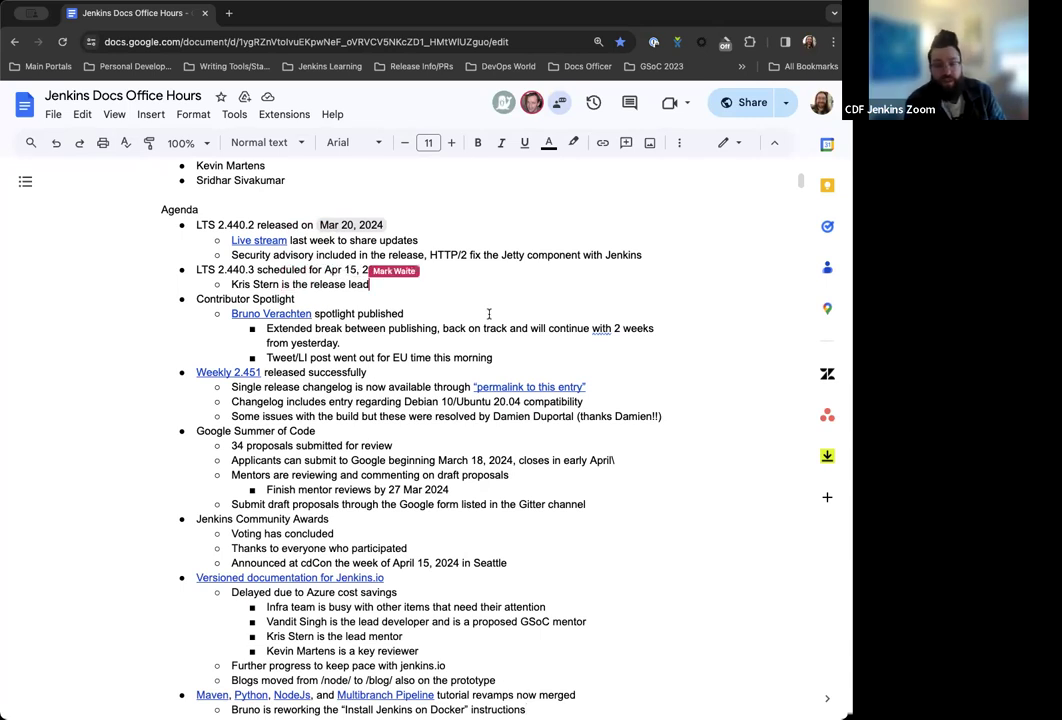
{"action": "scroll", "coordinate": [439, 300], "scroll_direction": "down", "scroll_amount": 1}
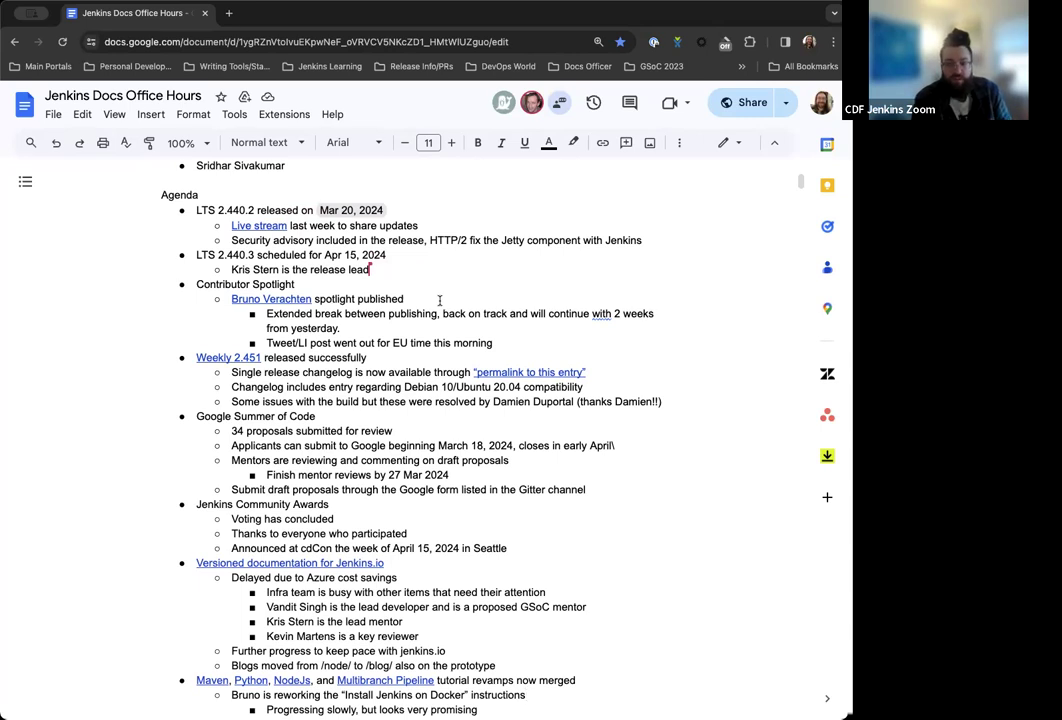
{"action": "scroll", "coordinate": [439, 300], "scroll_direction": "down", "scroll_amount": 2}
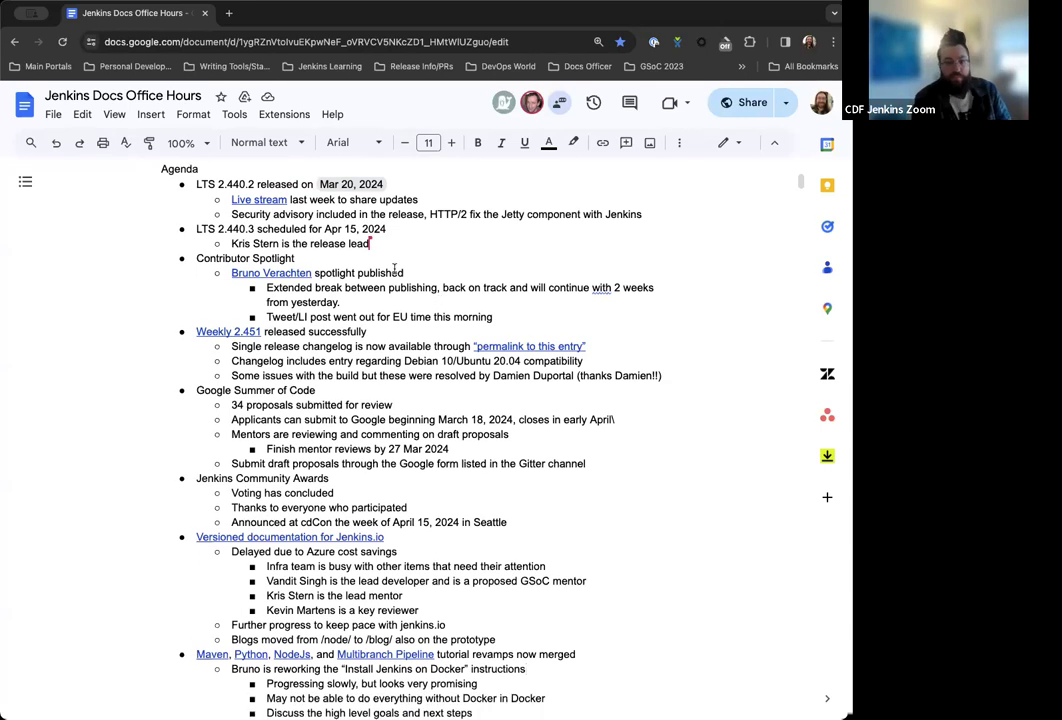
{"action": "scroll", "coordinate": [290, 253], "scroll_direction": "down", "scroll_amount": 1}
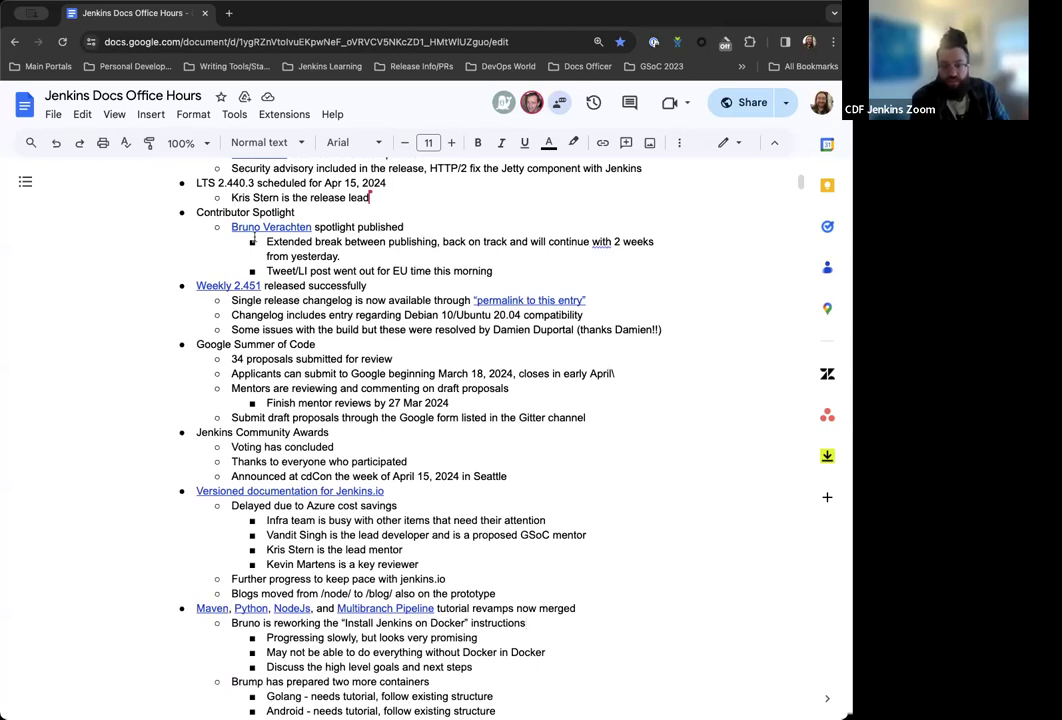
Open the contributor's spotlight page linked in the agenda, look over its introduction, and return to the agenda
{"action": "left_click", "coordinate": [262, 227]}
{"action": "left_click", "coordinate": [288, 250]}
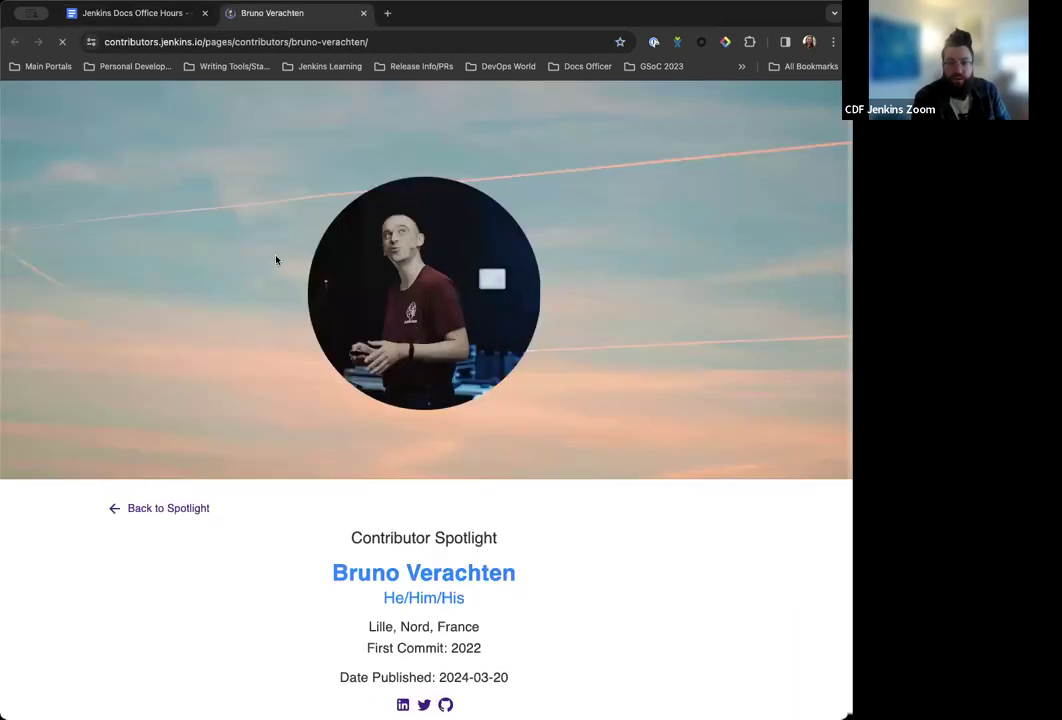
{"action": "scroll", "coordinate": [171, 330], "scroll_direction": "down", "scroll_amount": 5}
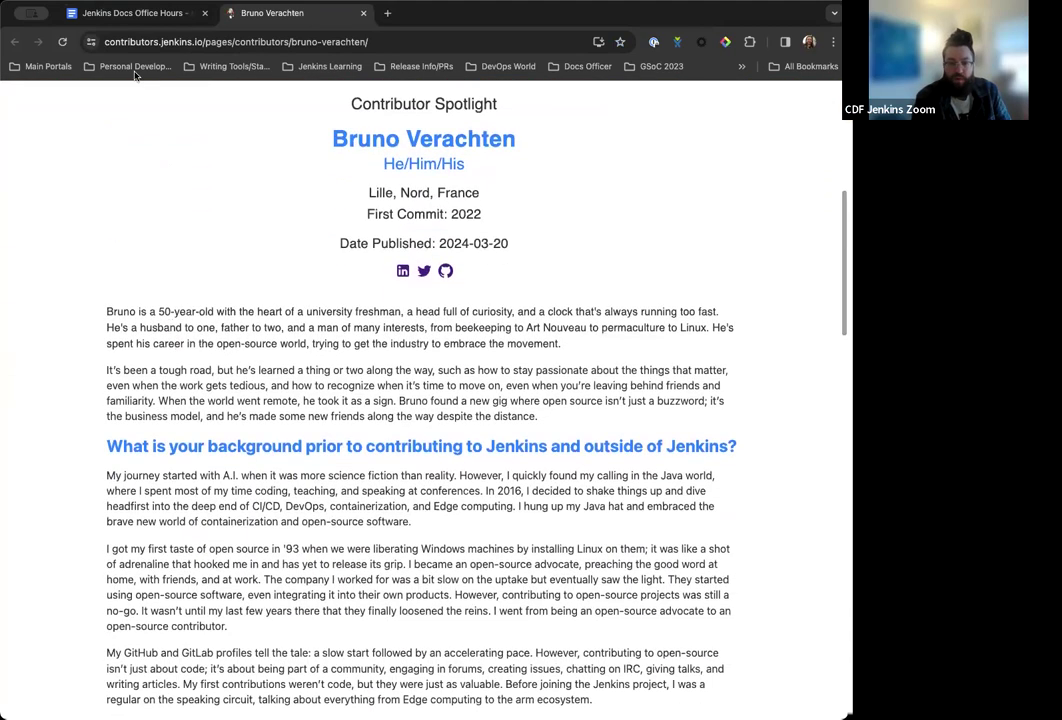
{"action": "left_click", "coordinate": [130, 13]}
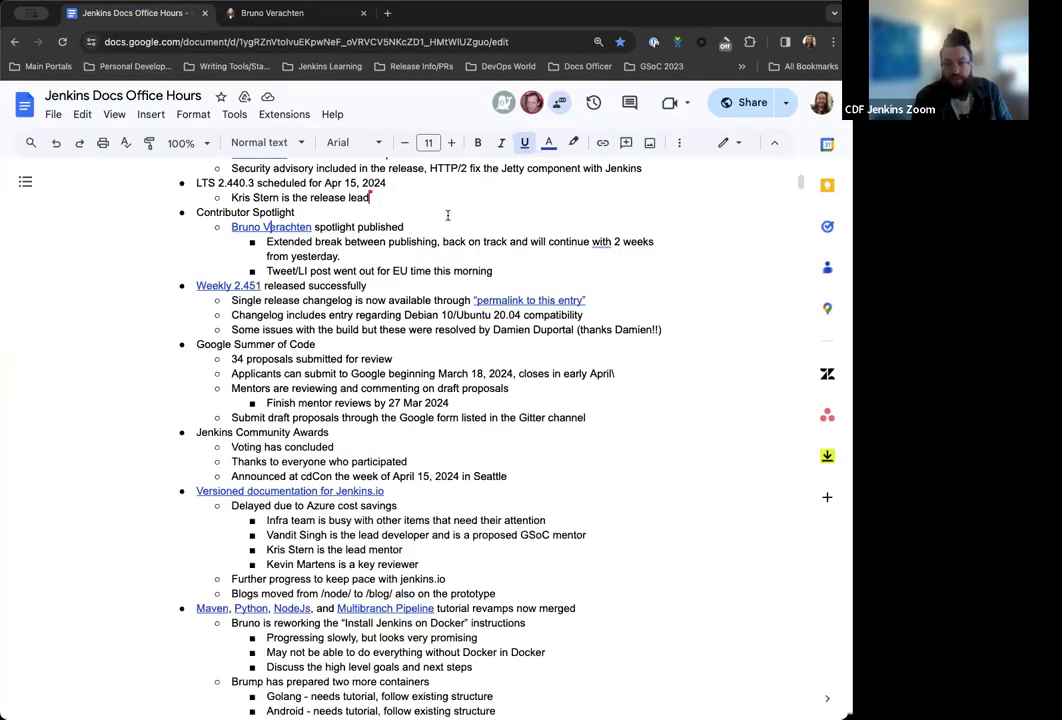
Go over the Contributor Spotlight publishing notes and the Weekly 2.451 release items in the agenda
{"action": "scroll", "coordinate": [446, 214], "scroll_direction": "up", "scroll_amount": 1}
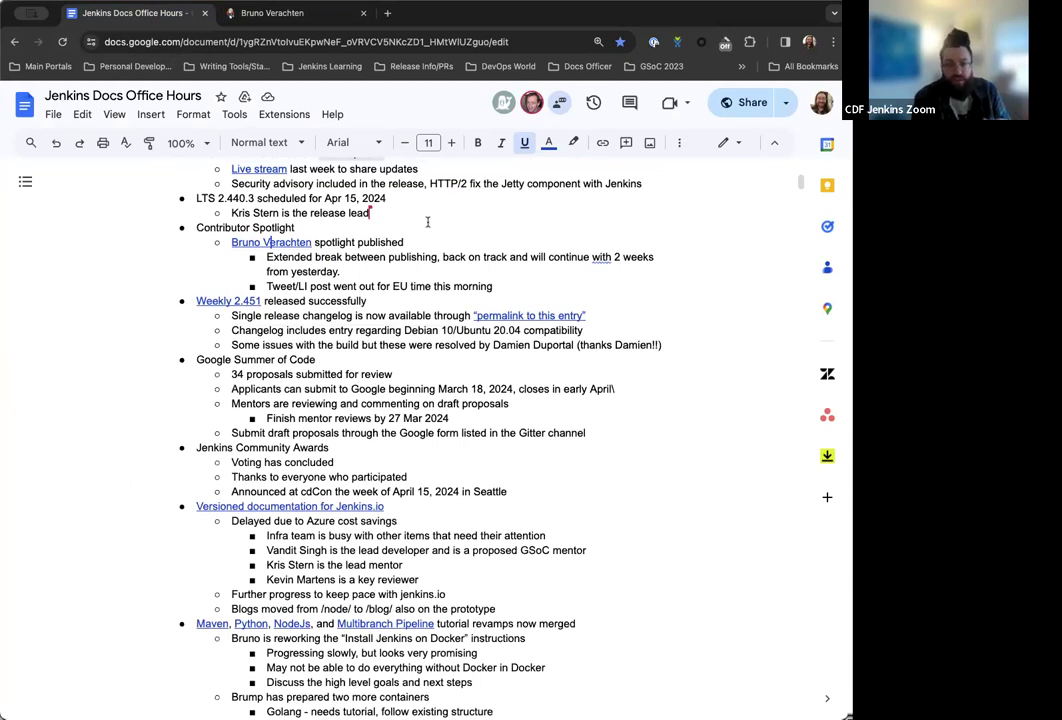
{"action": "scroll", "coordinate": [430, 220], "scroll_direction": "down", "scroll_amount": 1}
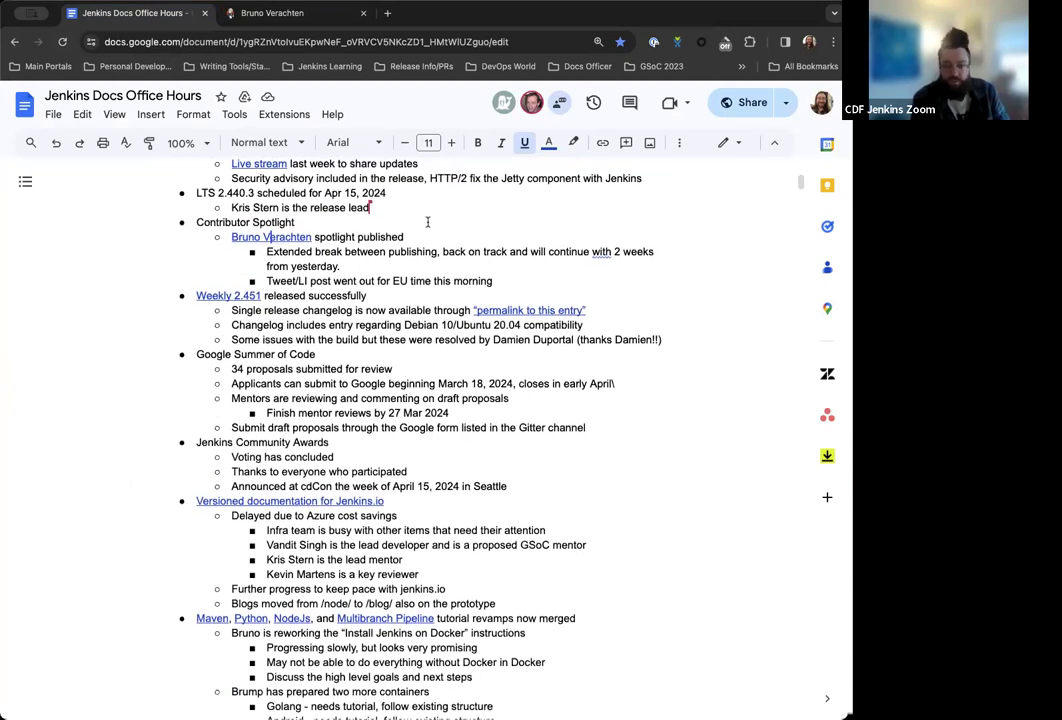
{"action": "scroll", "coordinate": [413, 251], "scroll_direction": "down", "scroll_amount": 1}
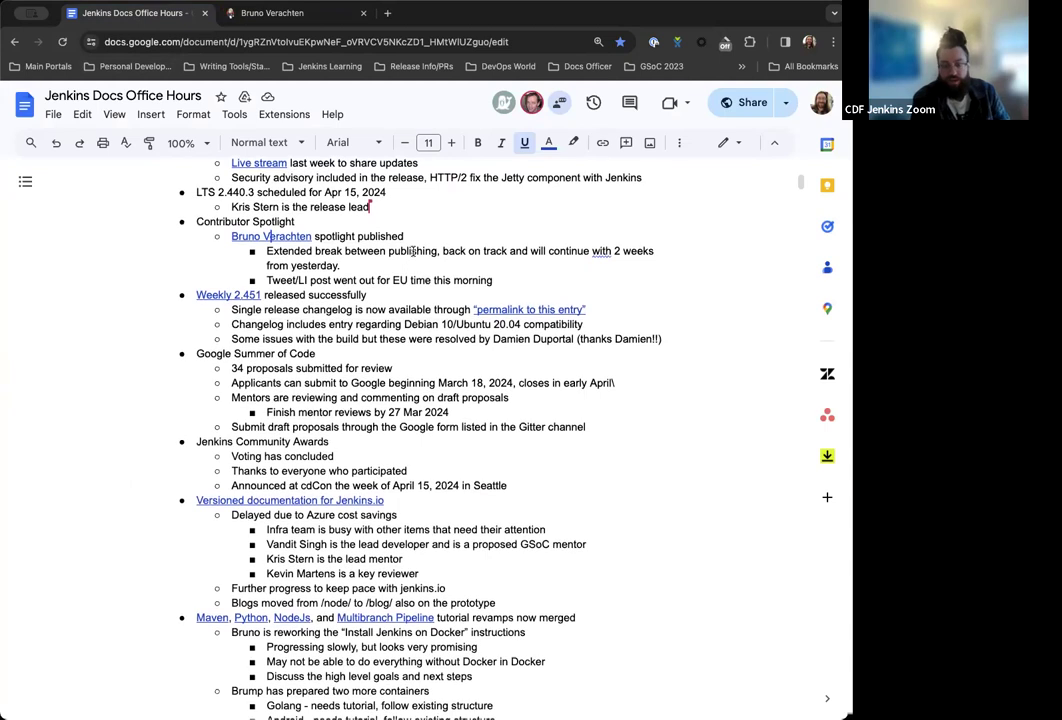
{"action": "scroll", "coordinate": [418, 262], "scroll_direction": "down", "scroll_amount": 2}
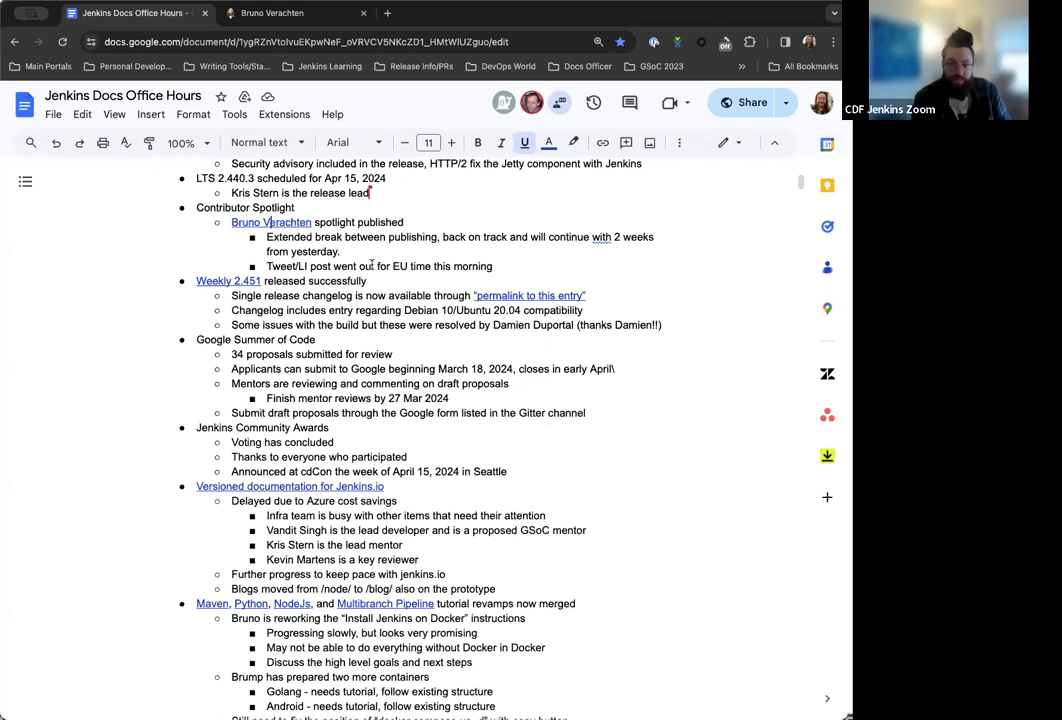
{"action": "scroll", "coordinate": [372, 263], "scroll_direction": "up", "scroll_amount": 1}
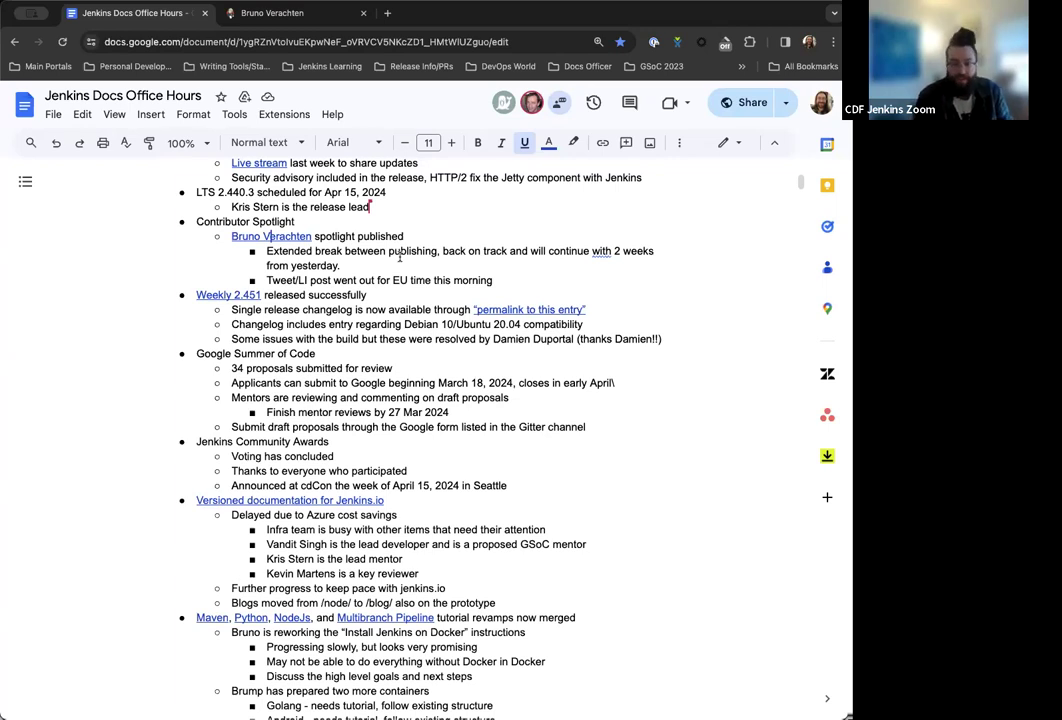
{"action": "scroll", "coordinate": [399, 257], "scroll_direction": "down", "scroll_amount": 1}
{"action": "scroll", "coordinate": [401, 270], "scroll_direction": "down", "scroll_amount": 2}
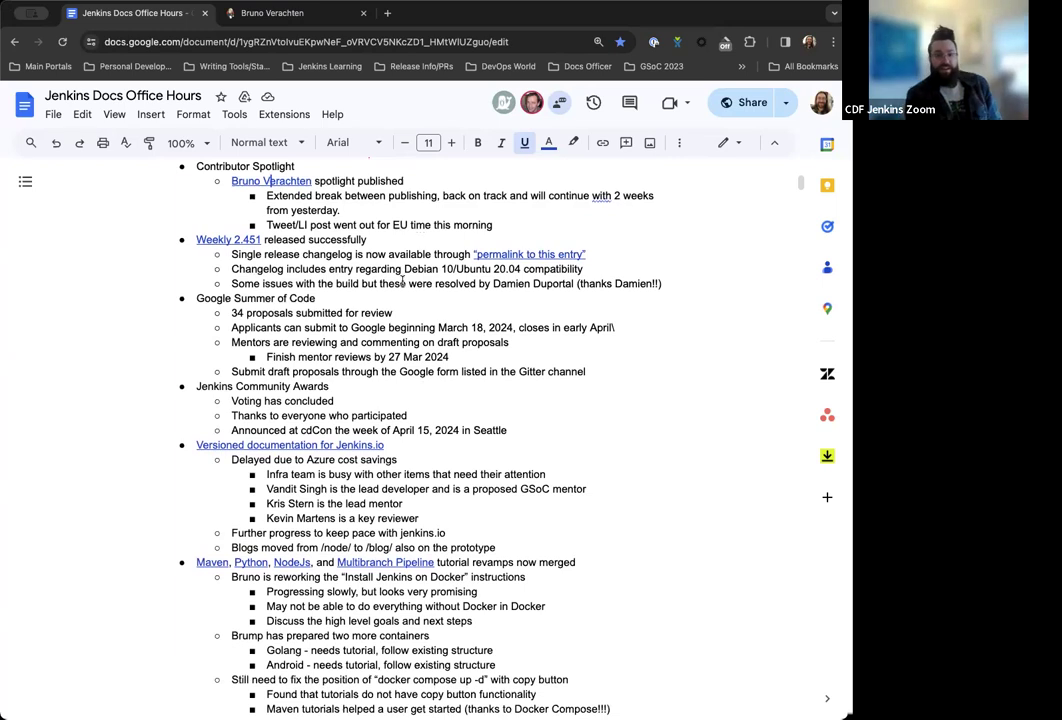
{"action": "scroll", "coordinate": [401, 280], "scroll_direction": "down", "scroll_amount": 1}
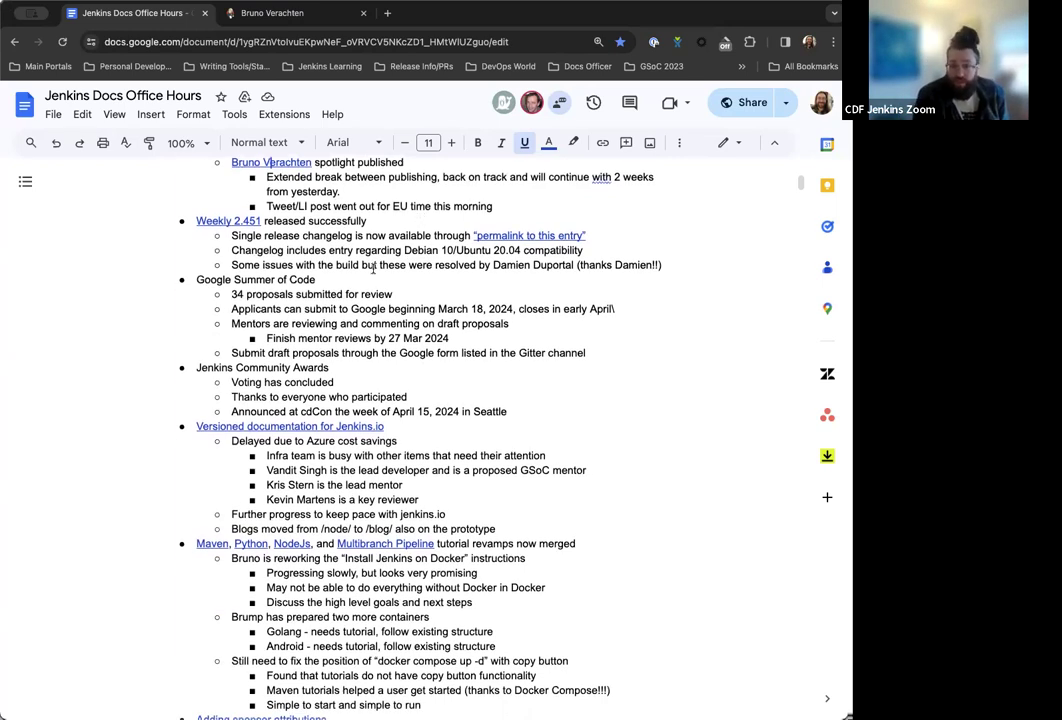
{"action": "scroll", "coordinate": [373, 268], "scroll_direction": "down", "scroll_amount": 1}
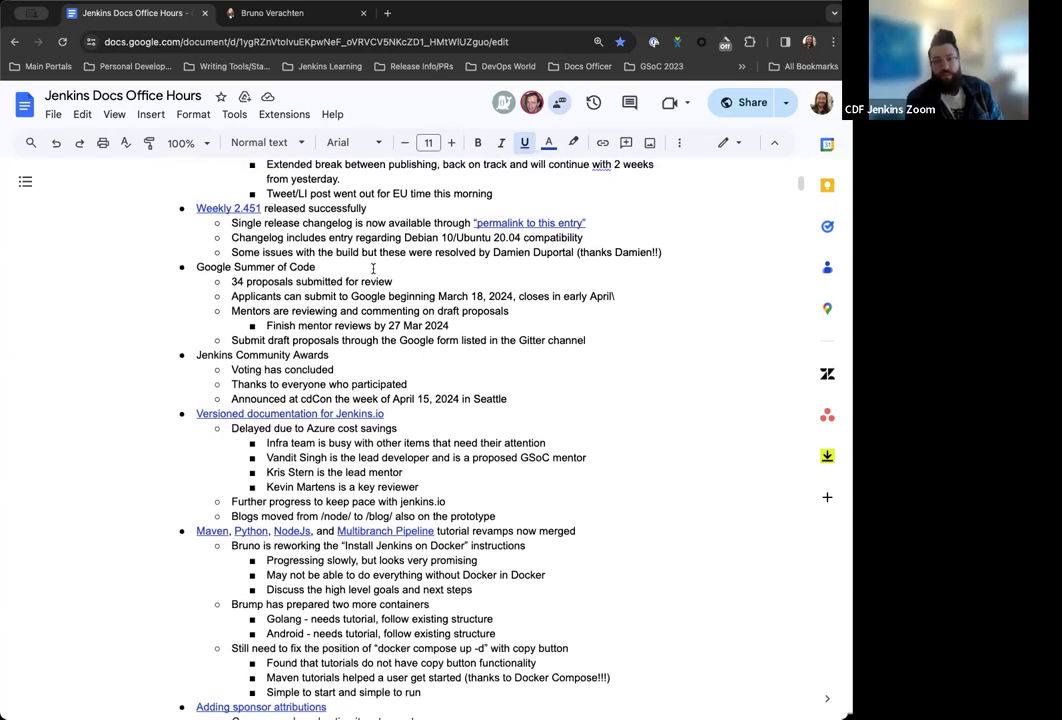
{"action": "scroll", "coordinate": [372, 272], "scroll_direction": "up", "scroll_amount": 2}
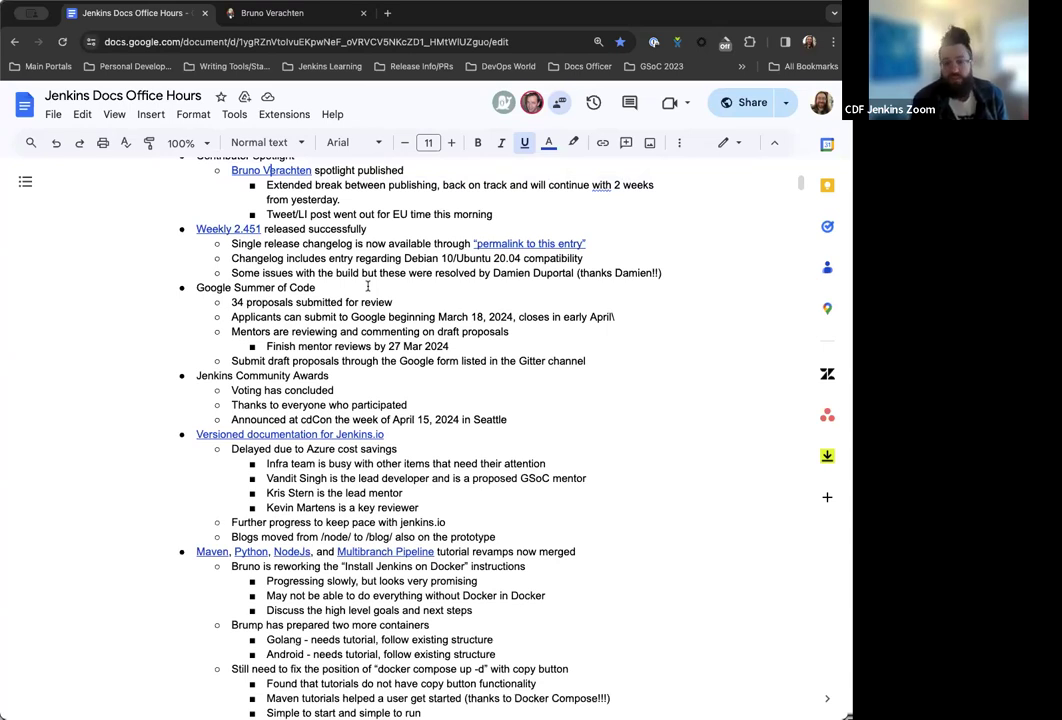
{"action": "scroll", "coordinate": [368, 286], "scroll_direction": "down", "scroll_amount": 1}
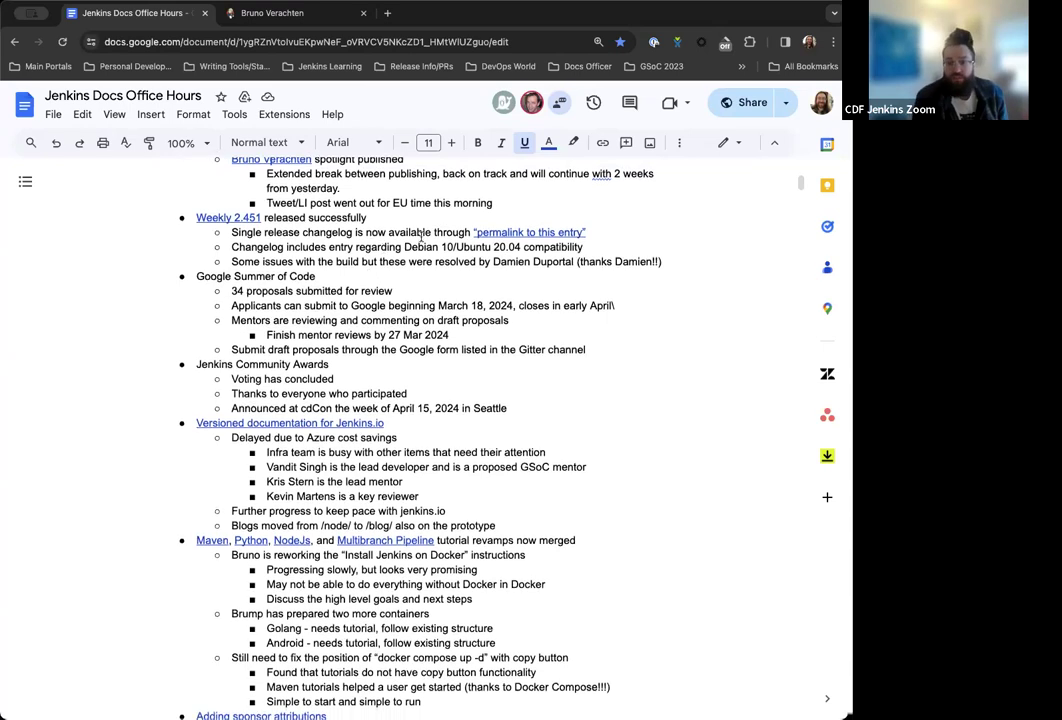
Follow the agenda's "permalink to this entry" link and go through the Jenkins download page to the LTS changelog
{"action": "scroll", "coordinate": [439, 232], "scroll_direction": "up", "scroll_amount": 1}
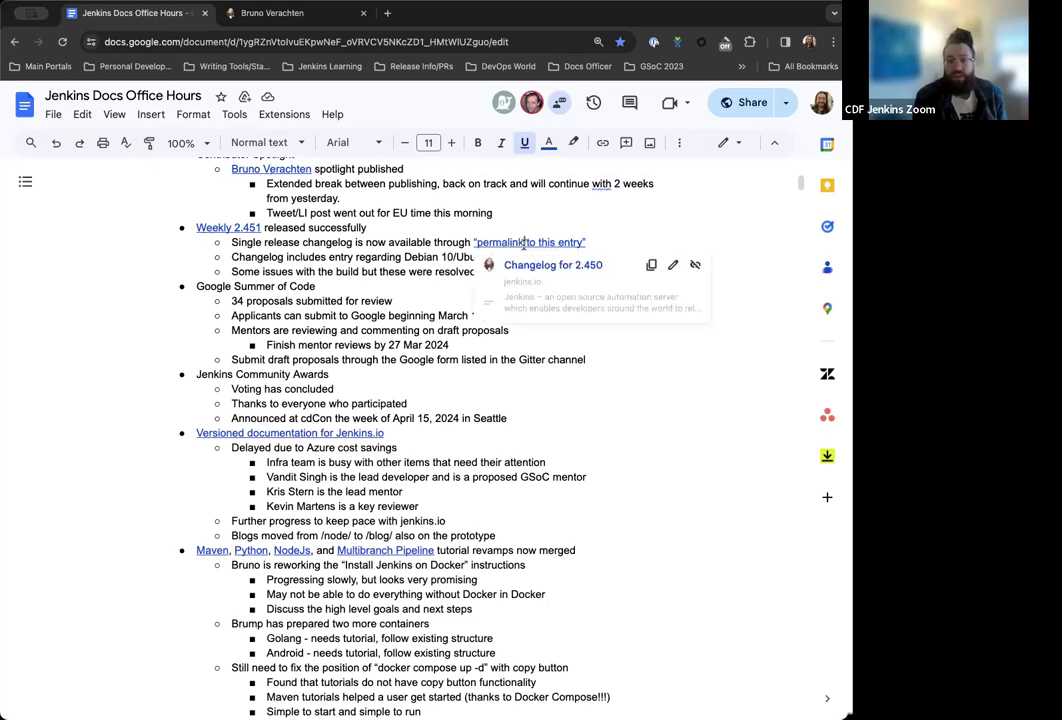
{"action": "left_click", "coordinate": [543, 268]}
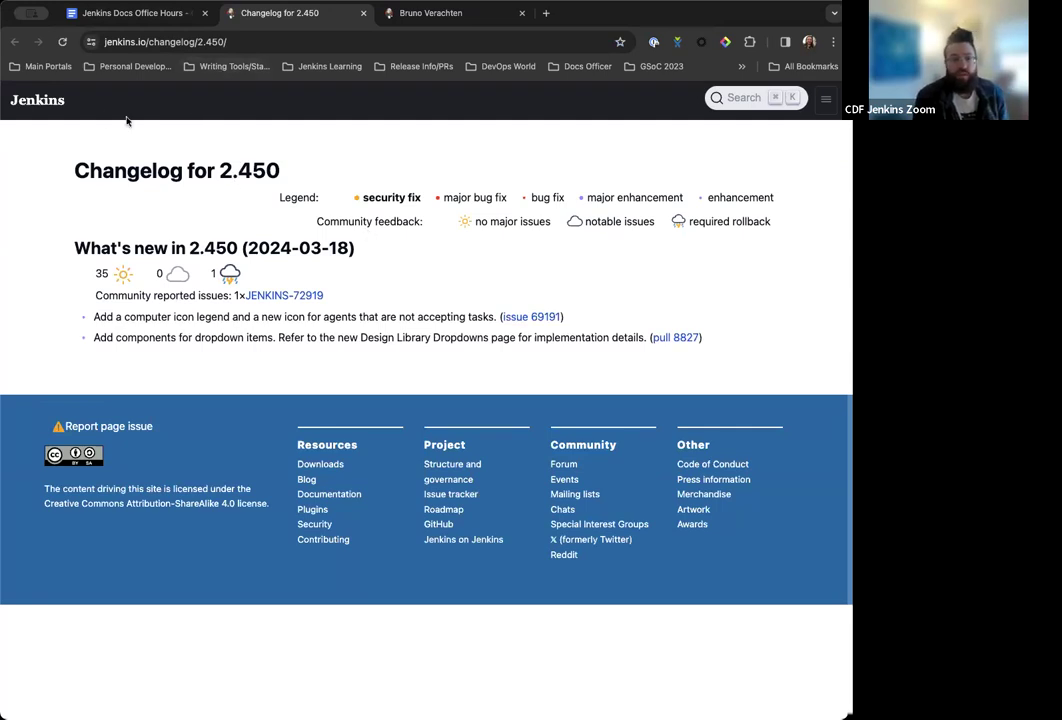
{"action": "left_click", "coordinate": [20, 86]}
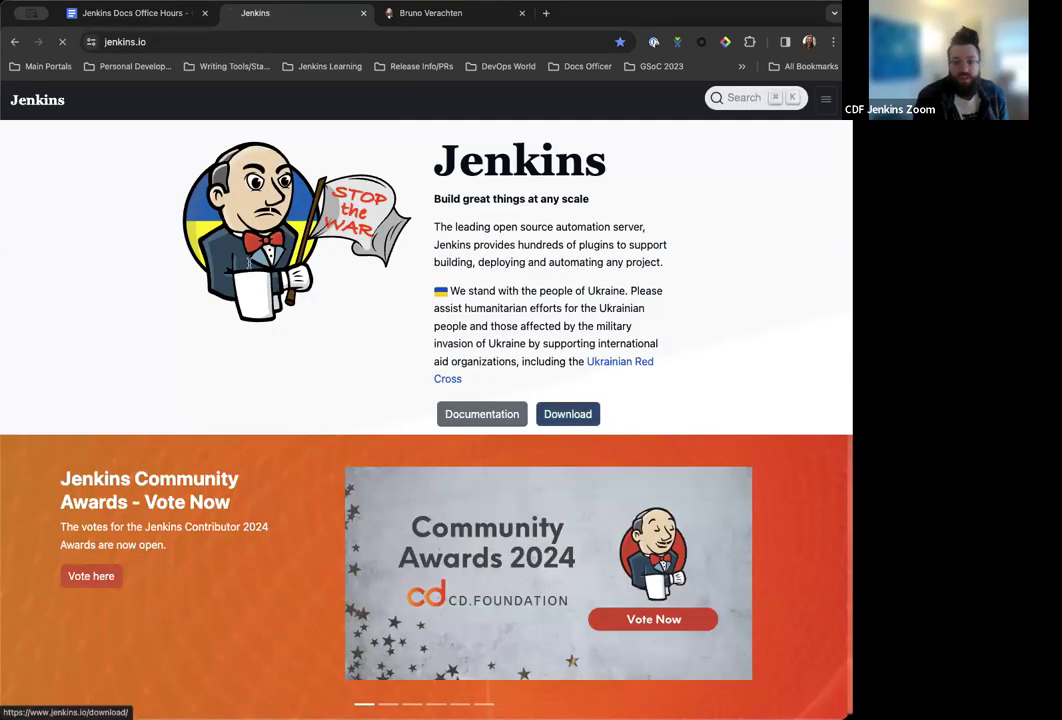
{"action": "left_click", "coordinate": [567, 414]}
{"action": "left_click", "coordinate": [124, 345]}
{"action": "scroll", "coordinate": [130, 341], "scroll_direction": "down", "scroll_amount": 1}
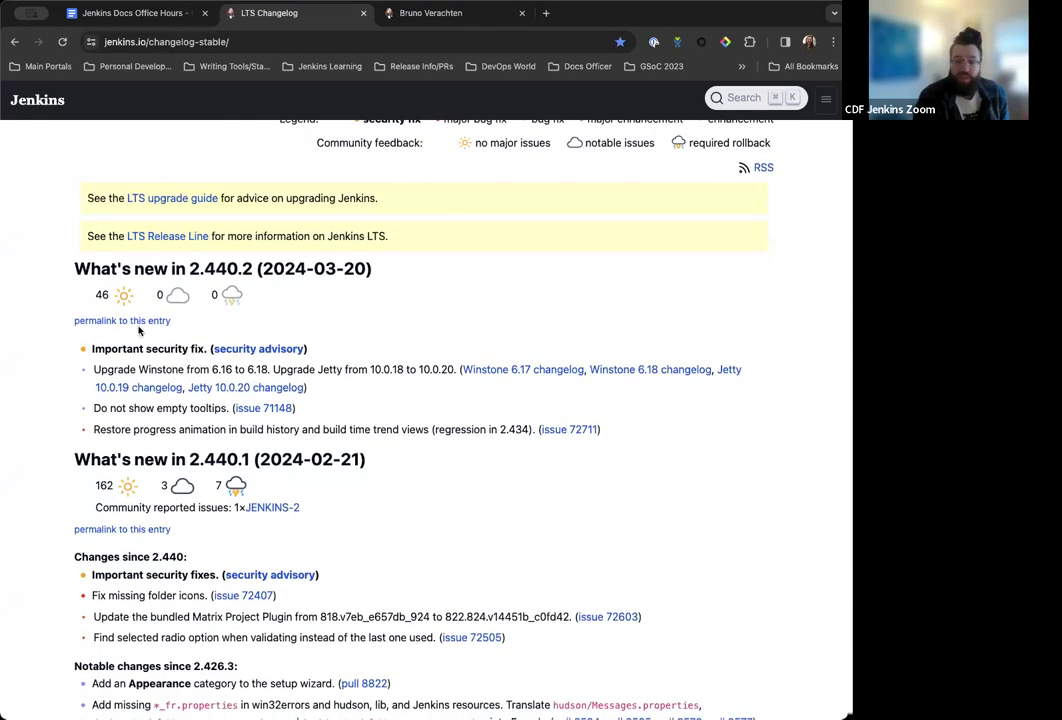
Enlarge the LTS changelog to 125% and open the single-release changelog for 2.440.2 from its permalink
{"action": "key", "text": "super+plus"}
{"action": "key", "text": "super+plus"}
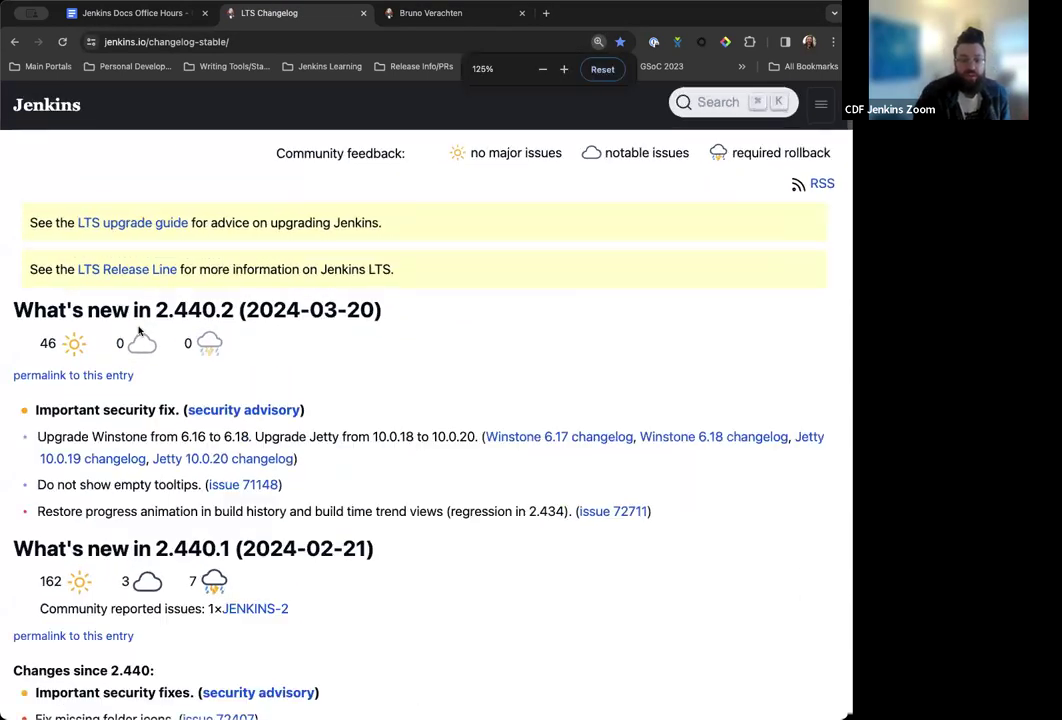
{"action": "scroll", "coordinate": [110, 290], "scroll_direction": "down", "scroll_amount": 2}
{"action": "scroll", "coordinate": [100, 290], "scroll_direction": "down", "scroll_amount": 1}
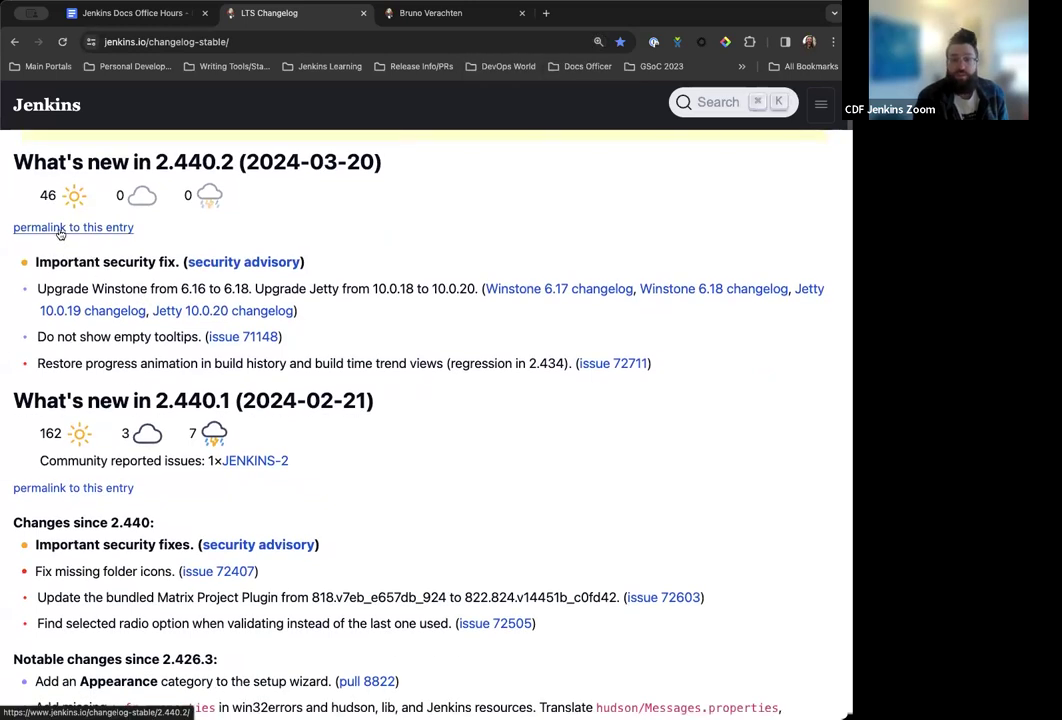
{"action": "scroll", "coordinate": [105, 232], "scroll_direction": "up", "scroll_amount": 1}
{"action": "left_click", "coordinate": [115, 255]}
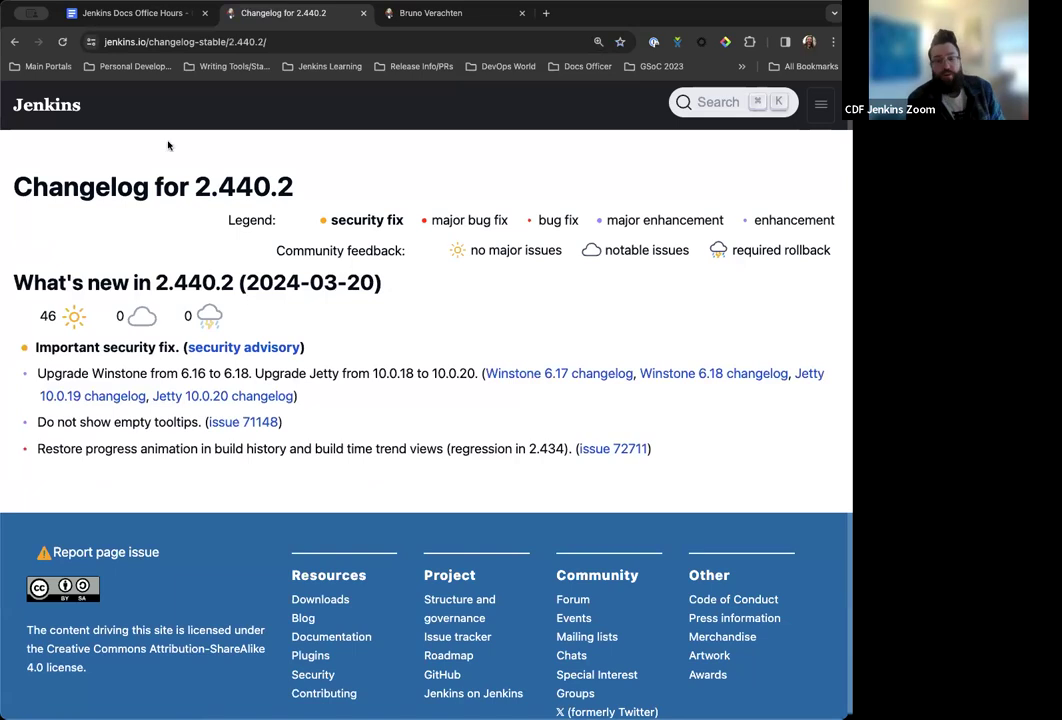
Open the 2.451 single-release changelog from the weekly changelog, read its entries, and return to the agenda
{"action": "left_click", "coordinate": [13, 42]}
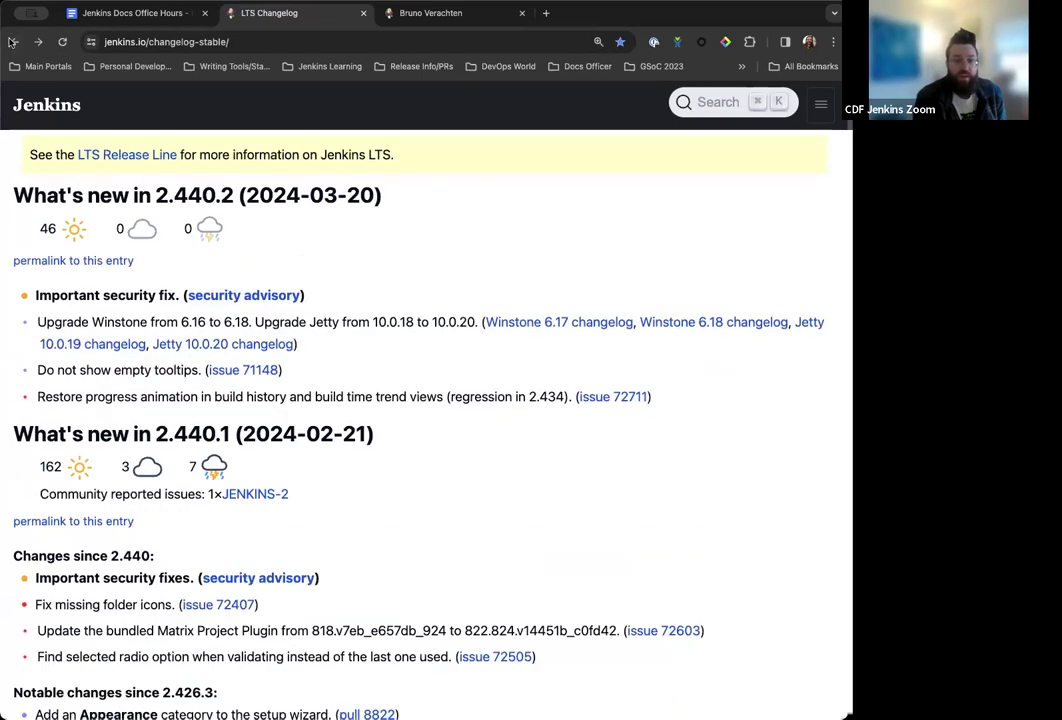
{"action": "left_click", "coordinate": [13, 42]}
{"action": "left_click", "coordinate": [450, 377]}
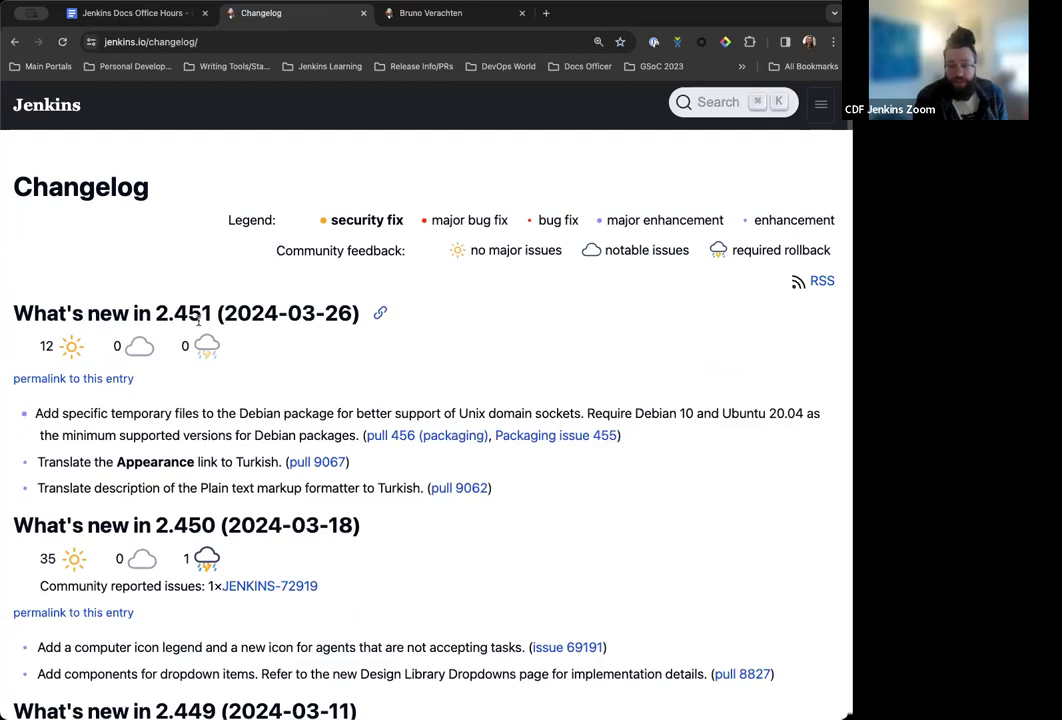
{"action": "left_click", "coordinate": [86, 378]}
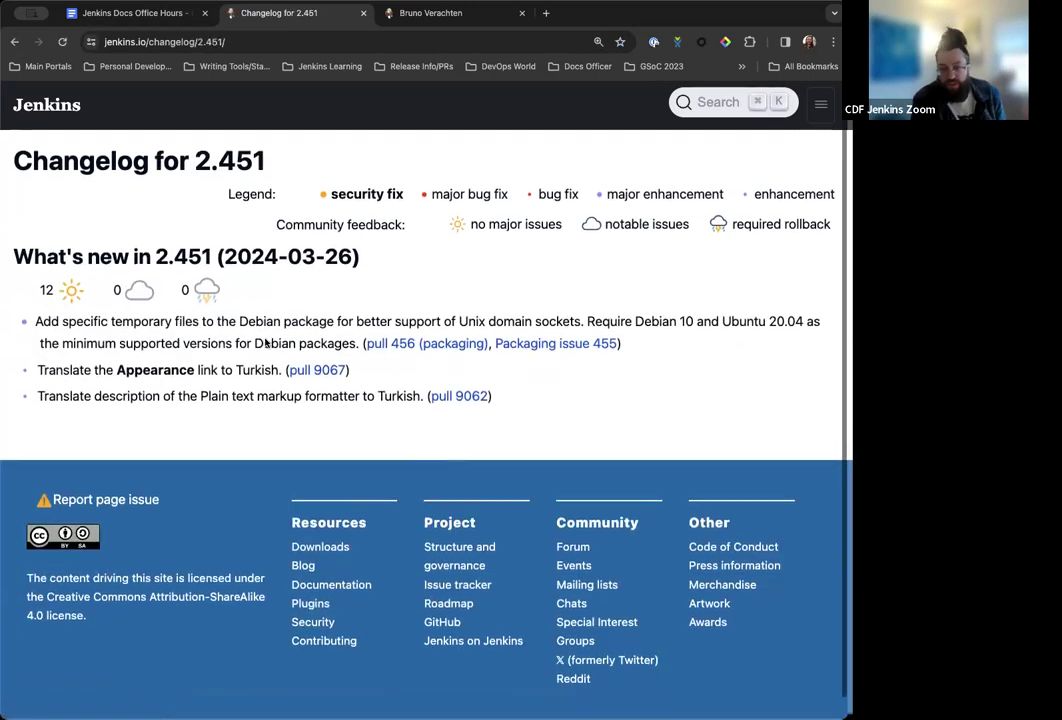
{"action": "scroll", "coordinate": [268, 336], "scroll_direction": "up", "scroll_amount": 1}
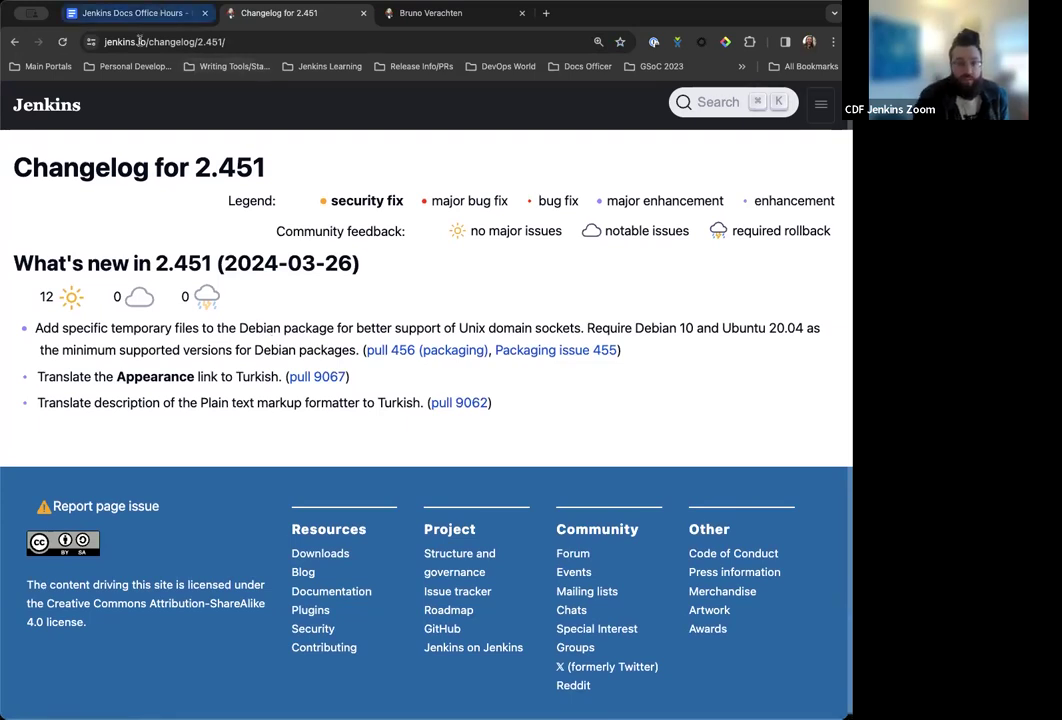
{"action": "left_click", "coordinate": [160, 13]}
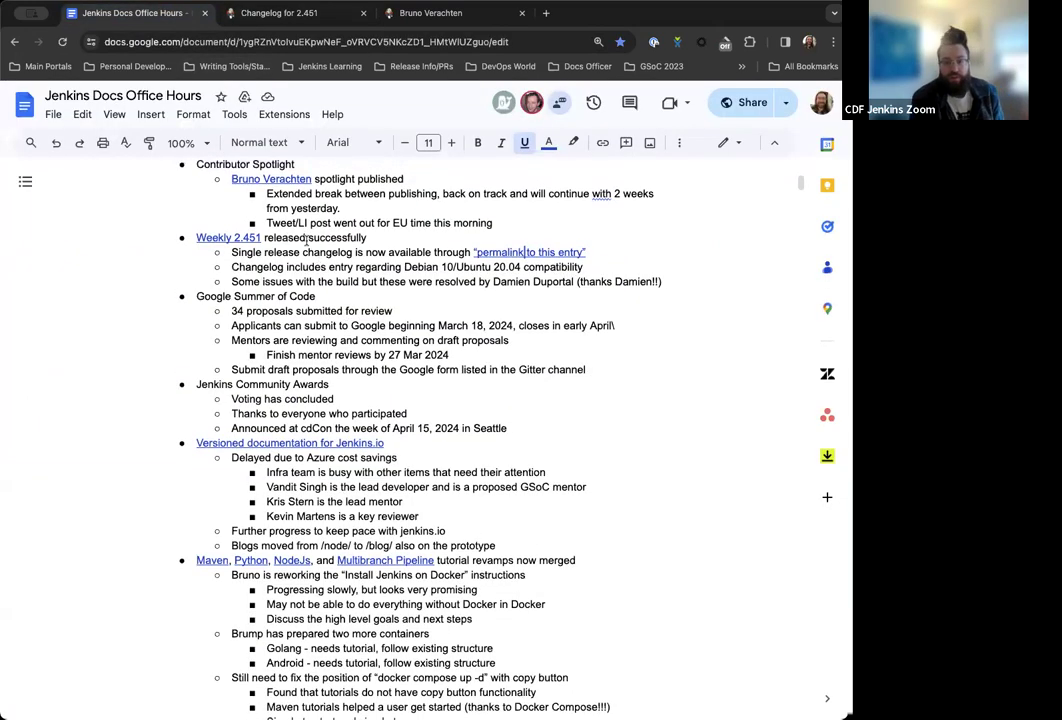
Look at packaging pull request 456 from the 2.451 changelog, then return to the changelog and recheck the agenda
{"action": "left_click", "coordinate": [309, 15]}
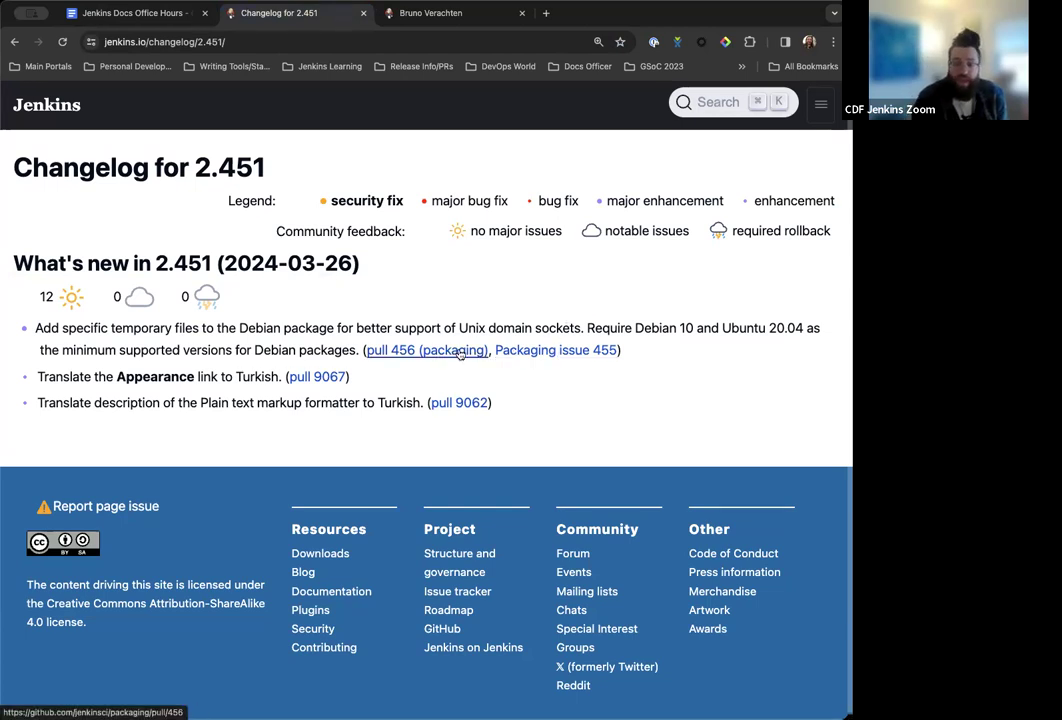
{"action": "left_click", "coordinate": [420, 350]}
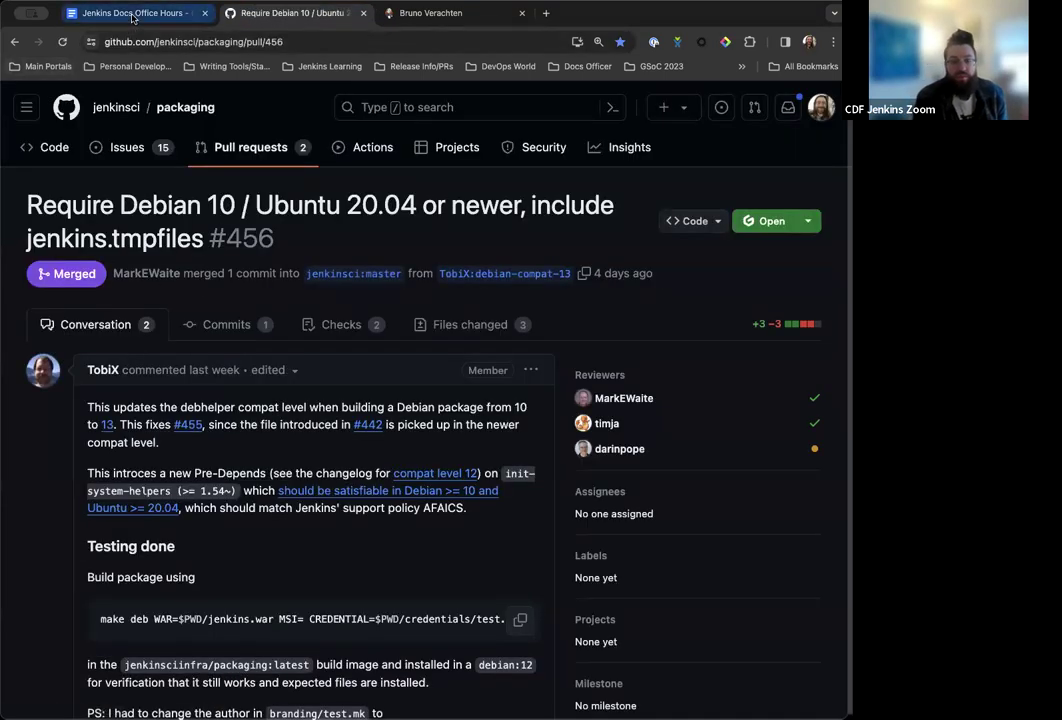
{"action": "left_click", "coordinate": [130, 13]}
{"action": "key", "text": "ctrl+Tab"}
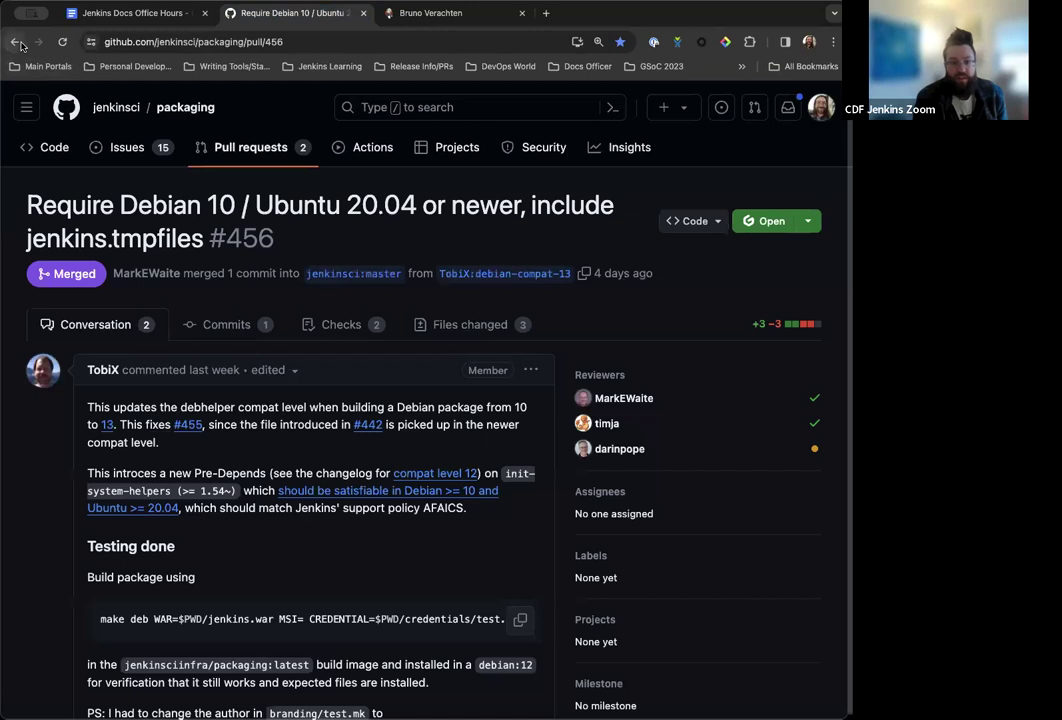
{"action": "left_click", "coordinate": [15, 42]}
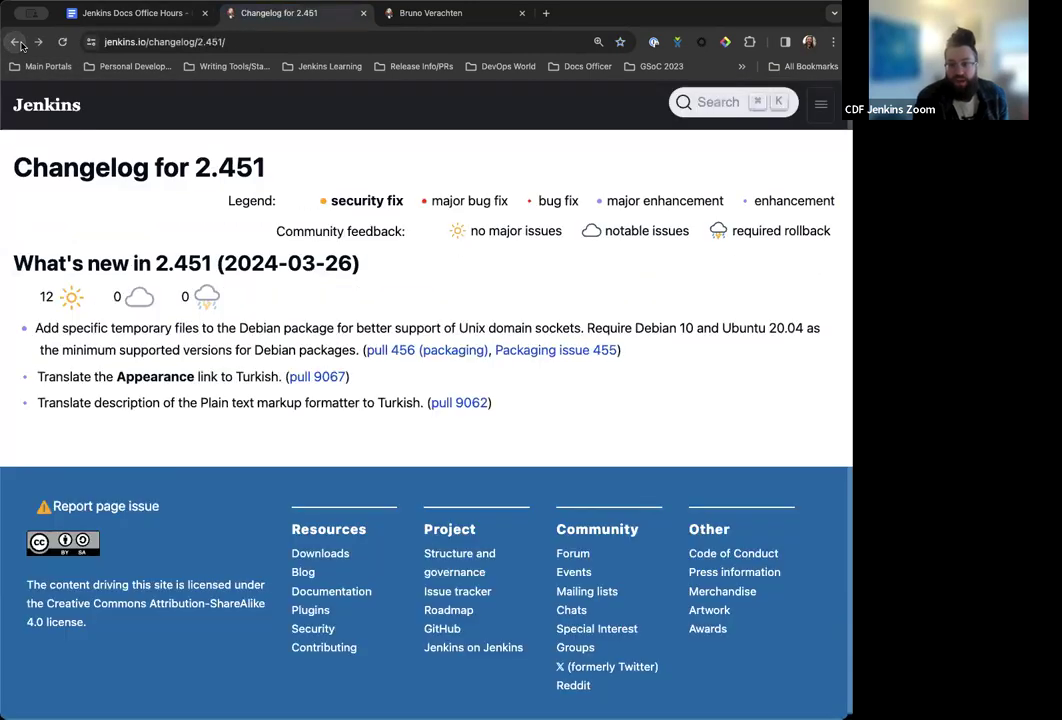
{"action": "left_click", "coordinate": [170, 14]}
{"action": "left_click", "coordinate": [273, 12]}
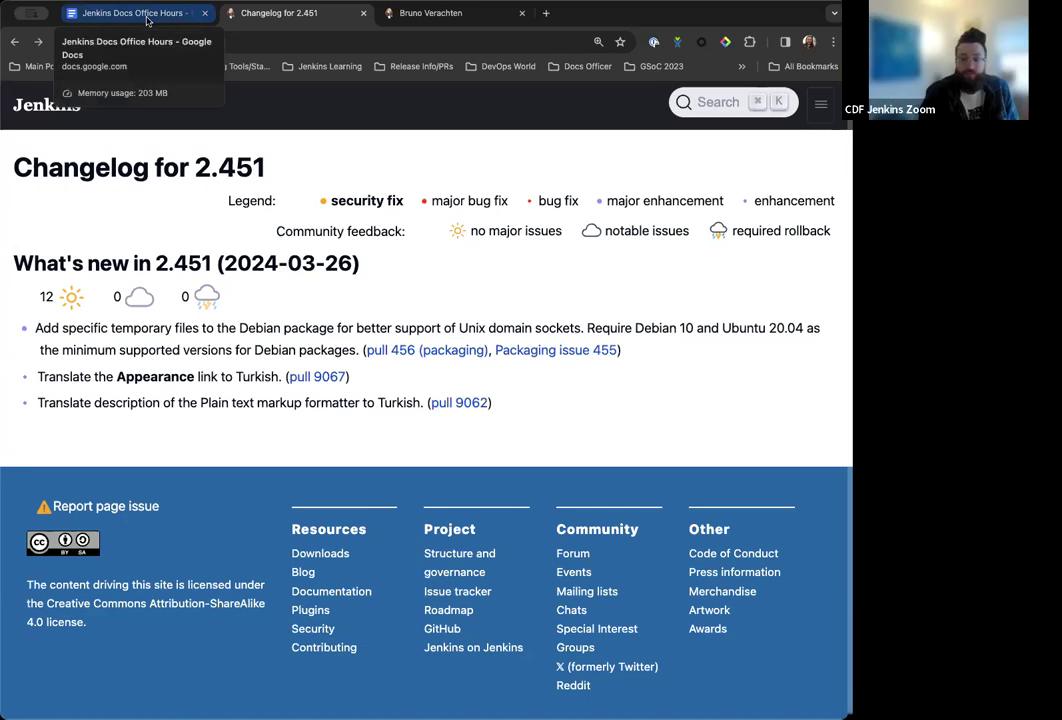
Reopen packaging pull request 456 and read through its description, checklist and review conversation before returning to its start
{"action": "left_click", "coordinate": [448, 352]}
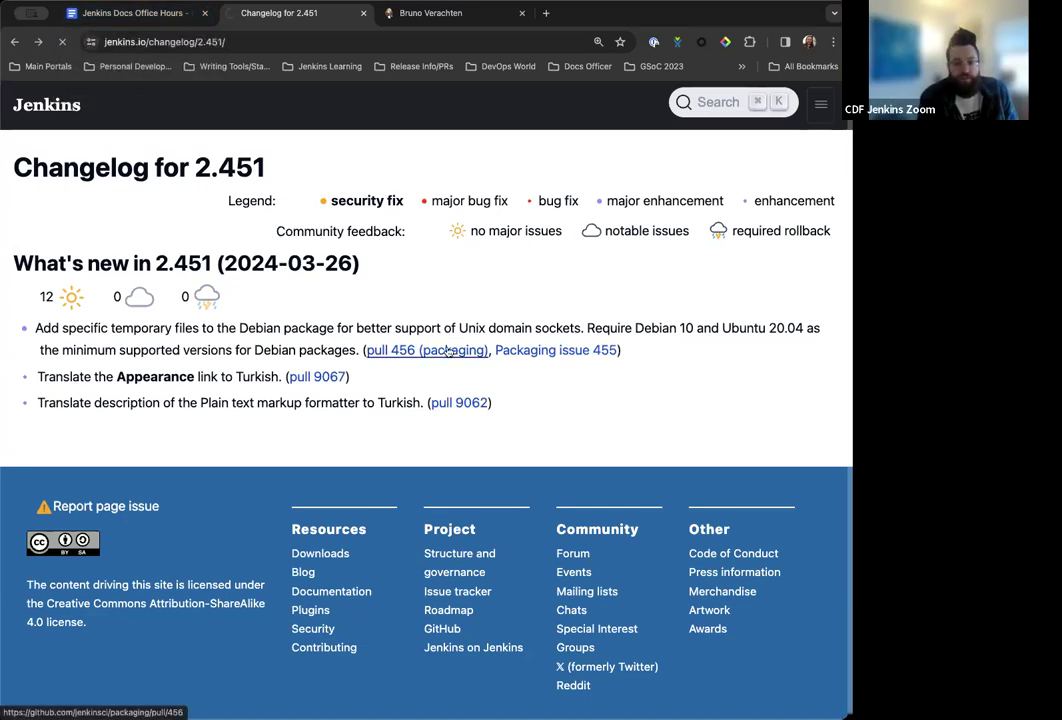
{"action": "scroll", "coordinate": [322, 337], "scroll_direction": "down", "scroll_amount": 5}
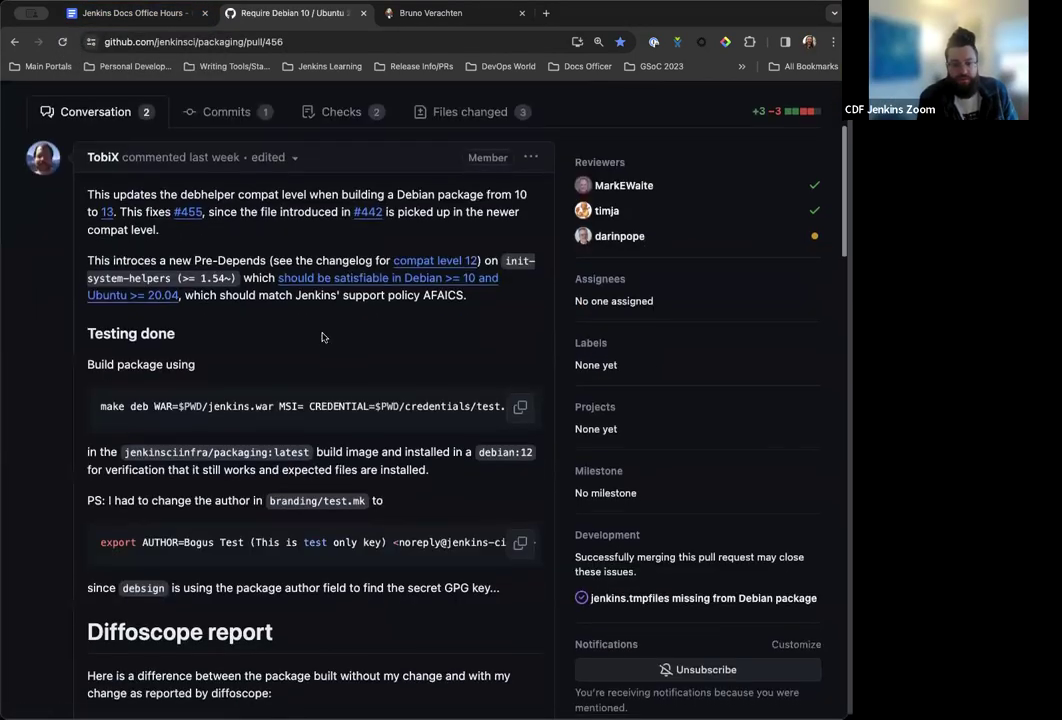
{"action": "scroll", "coordinate": [322, 337], "scroll_direction": "down", "scroll_amount": 5}
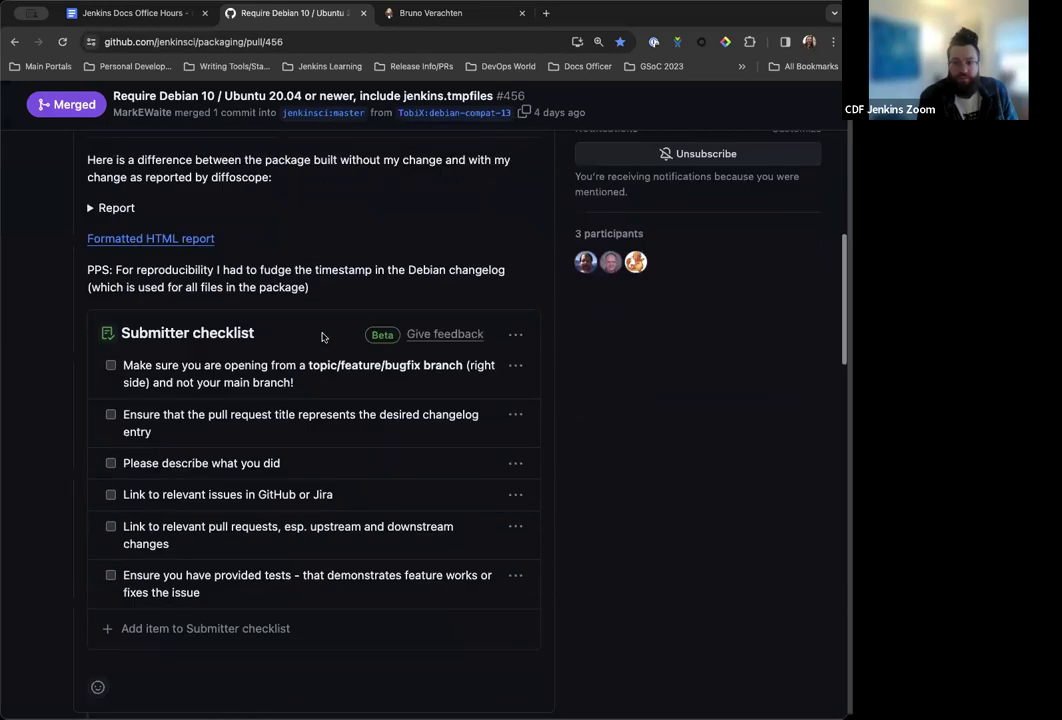
{"action": "scroll", "coordinate": [322, 337], "scroll_direction": "down", "scroll_amount": 15}
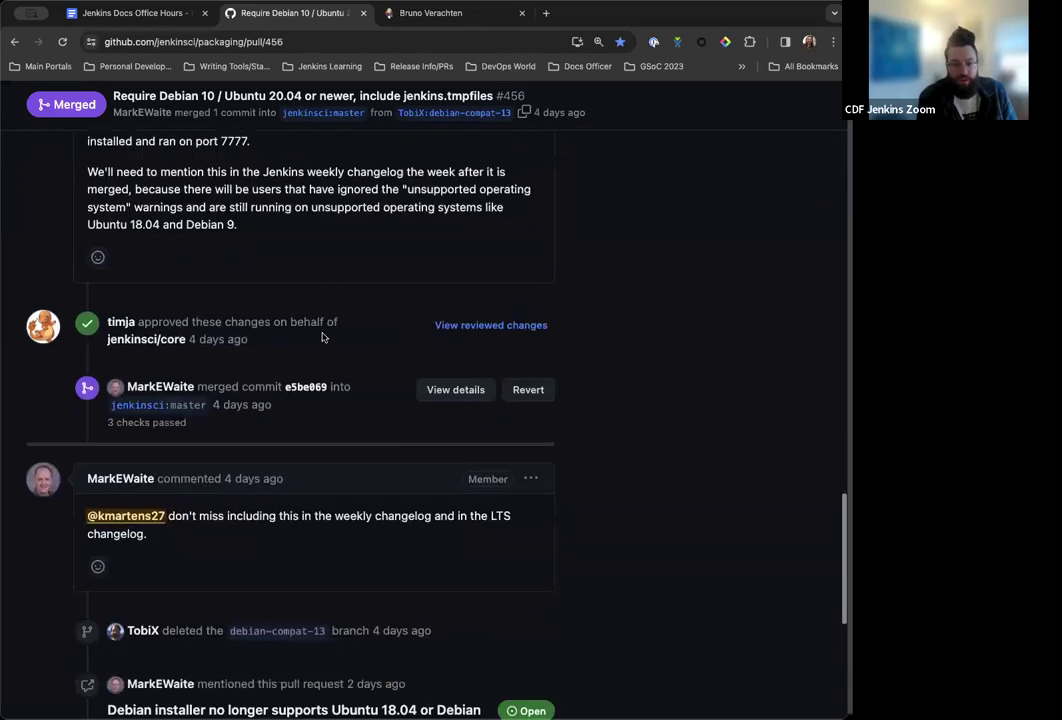
{"action": "scroll", "coordinate": [322, 337], "scroll_direction": "up", "scroll_amount": 20}
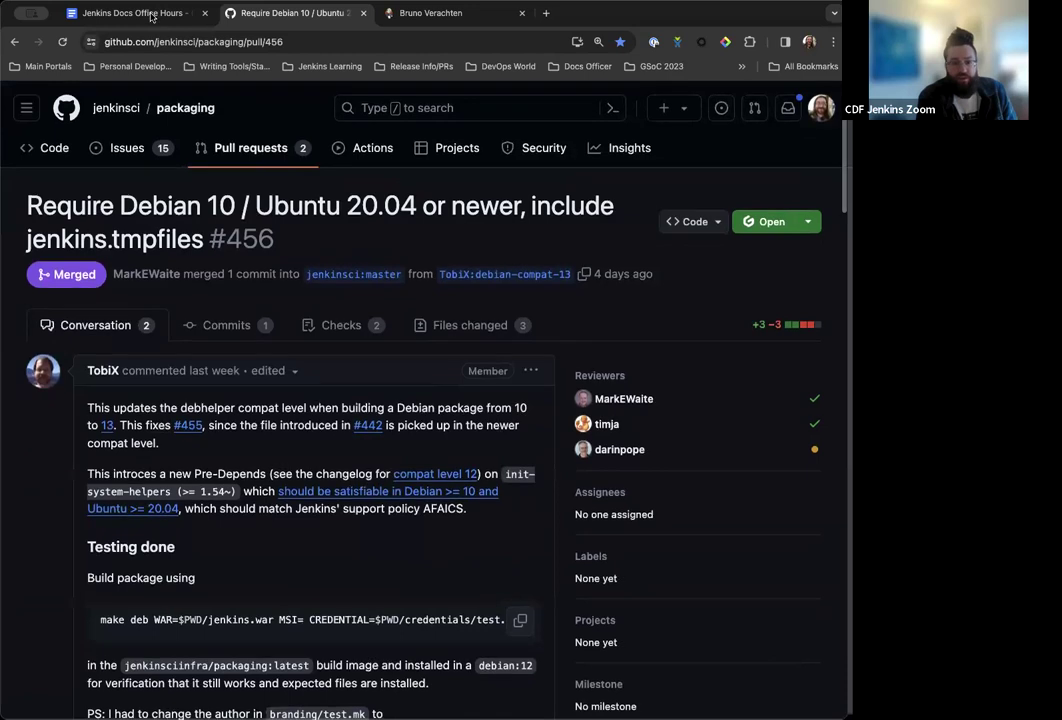
Return to the office hours agenda and read through the Google Summer of Code items
{"action": "left_click", "coordinate": [133, 13]}
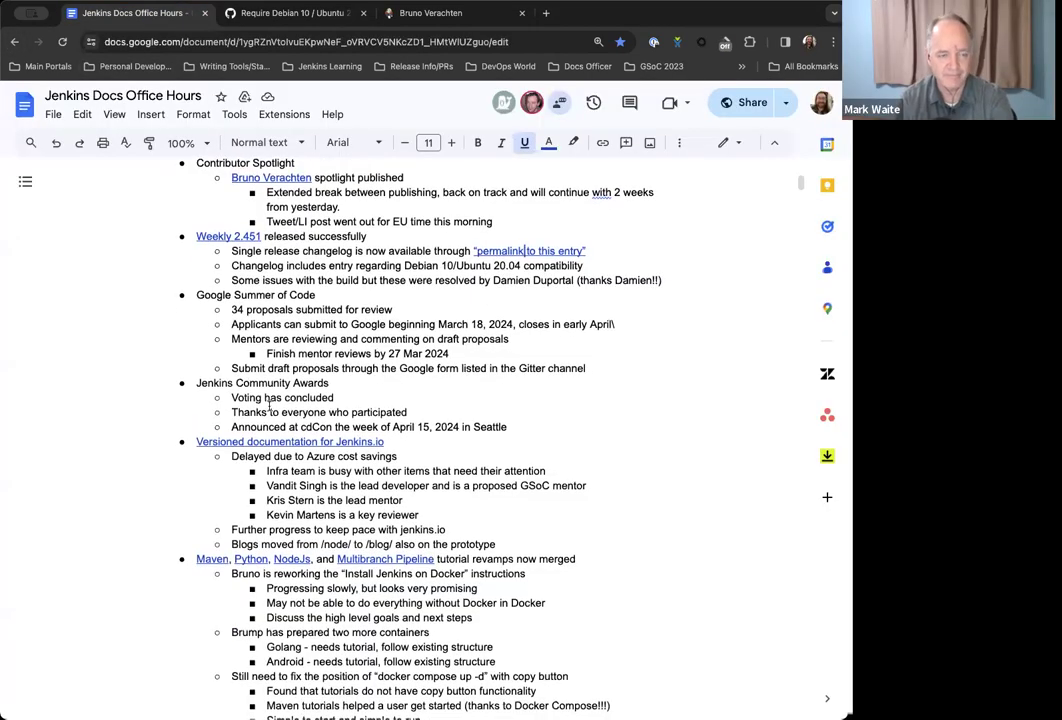
{"action": "scroll", "coordinate": [268, 404], "scroll_direction": "down", "scroll_amount": 3}
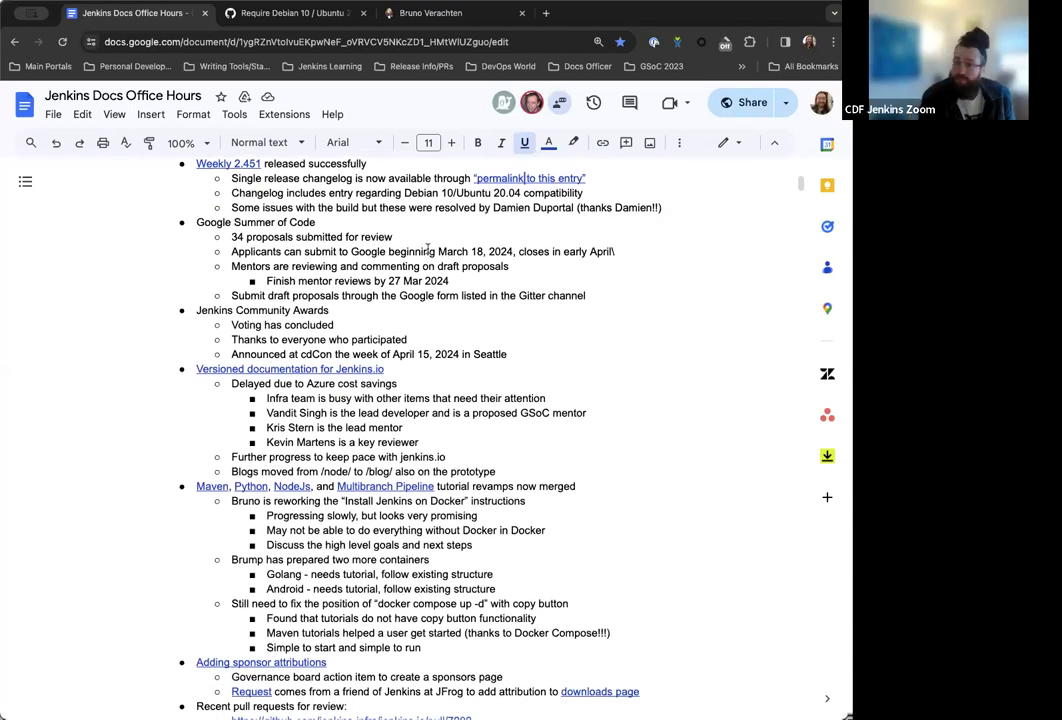
{"action": "scroll", "coordinate": [428, 248], "scroll_direction": "down", "scroll_amount": 1}
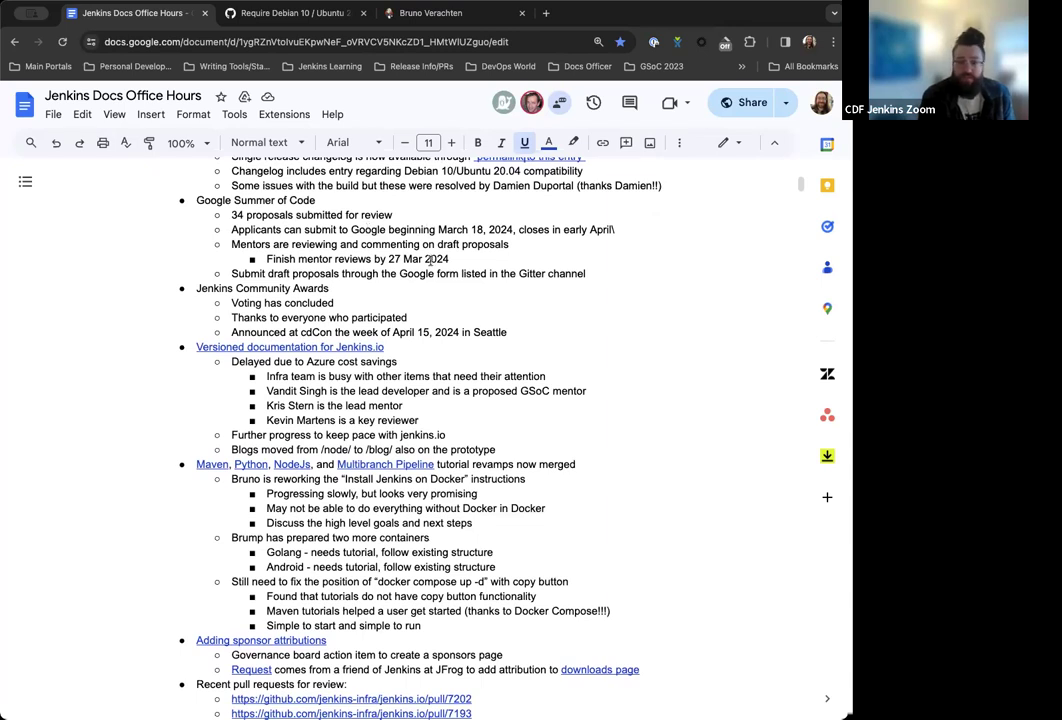
{"action": "scroll", "coordinate": [431, 259], "scroll_direction": "down", "scroll_amount": 1}
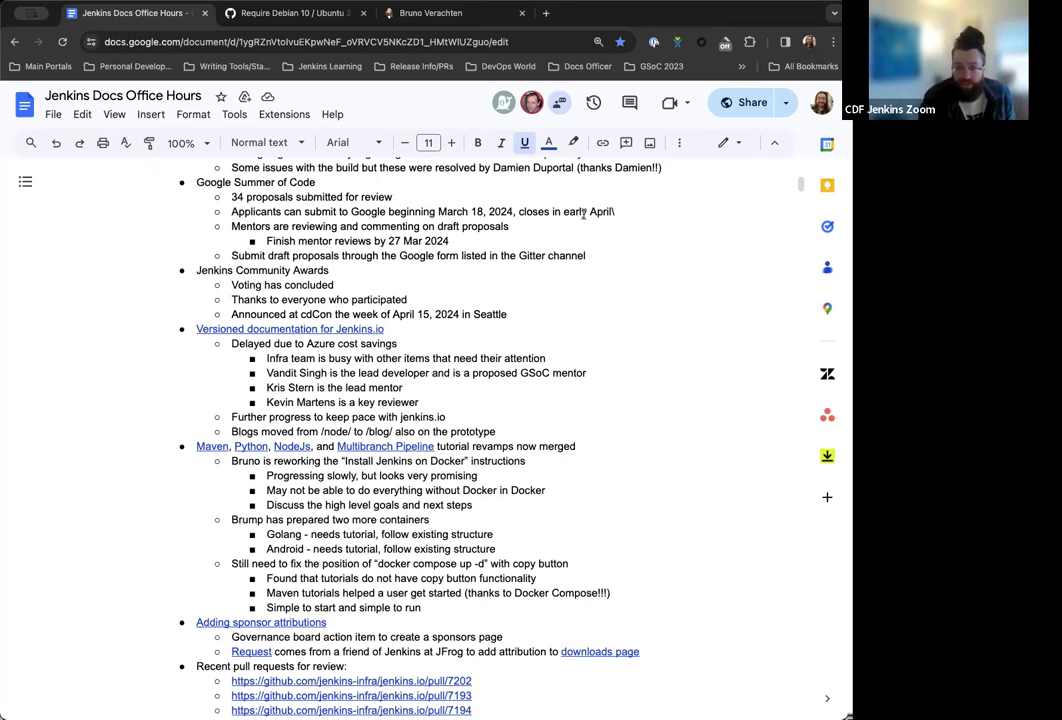
{"action": "scroll", "coordinate": [358, 164], "scroll_direction": "down", "scroll_amount": 2}
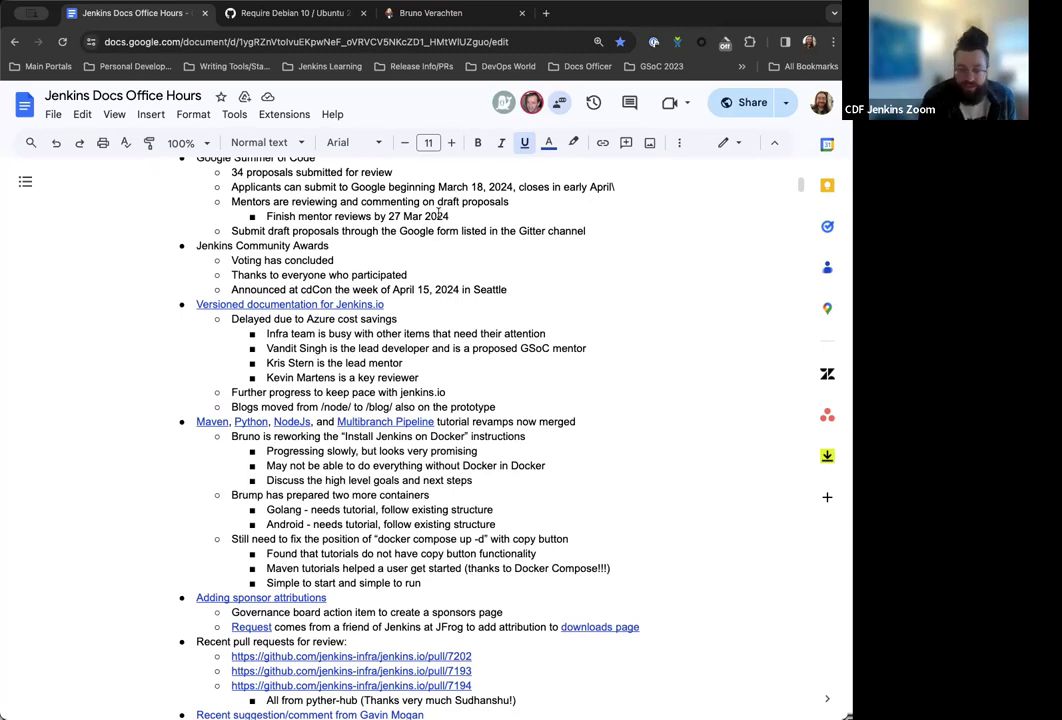
{"action": "scroll", "coordinate": [420, 205], "scroll_direction": "down", "scroll_amount": 1}
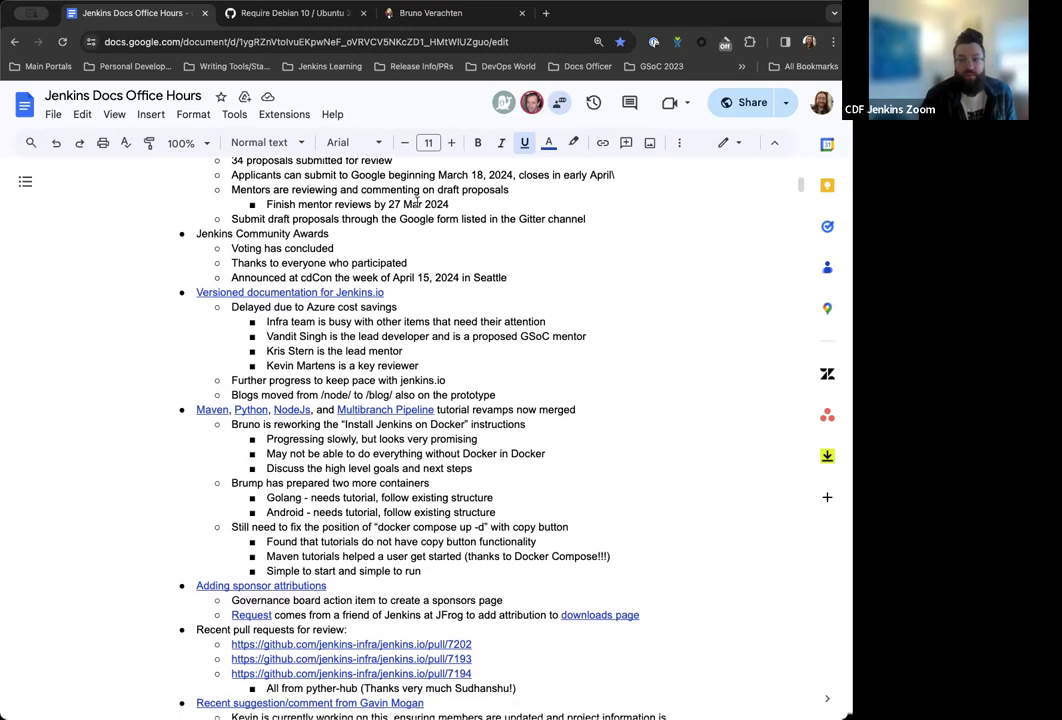
{"action": "scroll", "coordinate": [340, 176], "scroll_direction": "down", "scroll_amount": 1}
{"action": "scroll", "coordinate": [330, 190], "scroll_direction": "up", "scroll_amount": 2}
{"action": "scroll", "coordinate": [392, 226], "scroll_direction": "up", "scroll_amount": 4}
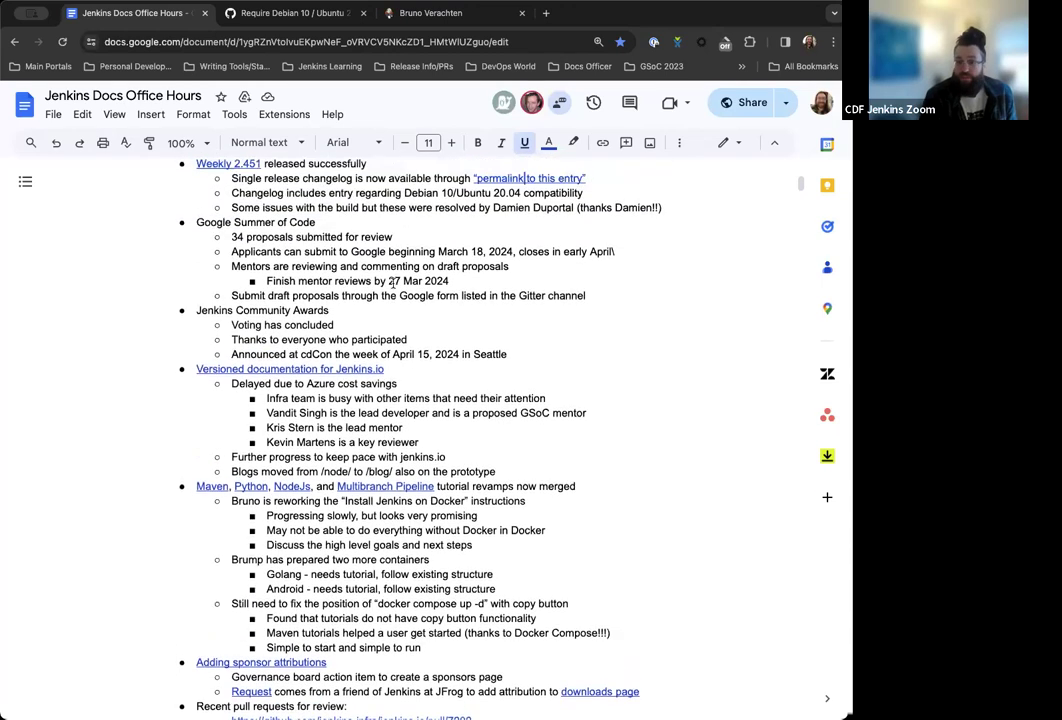
{"action": "scroll", "coordinate": [391, 283], "scroll_direction": "up", "scroll_amount": 1}
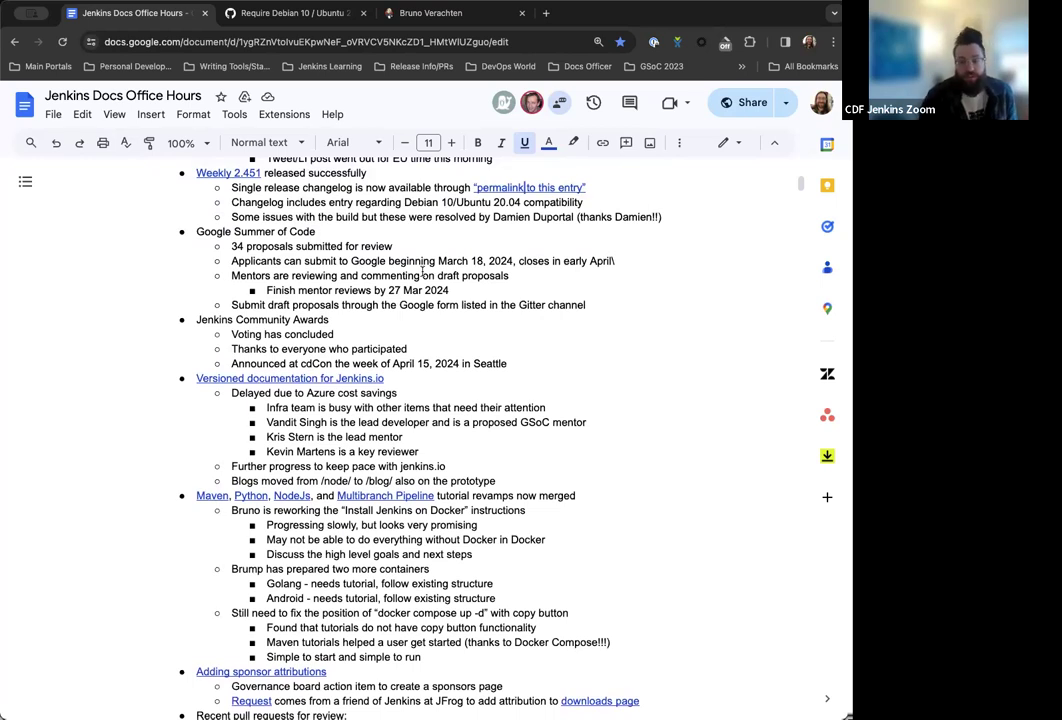
{"action": "scroll", "coordinate": [431, 290], "scroll_direction": "up", "scroll_amount": 1}
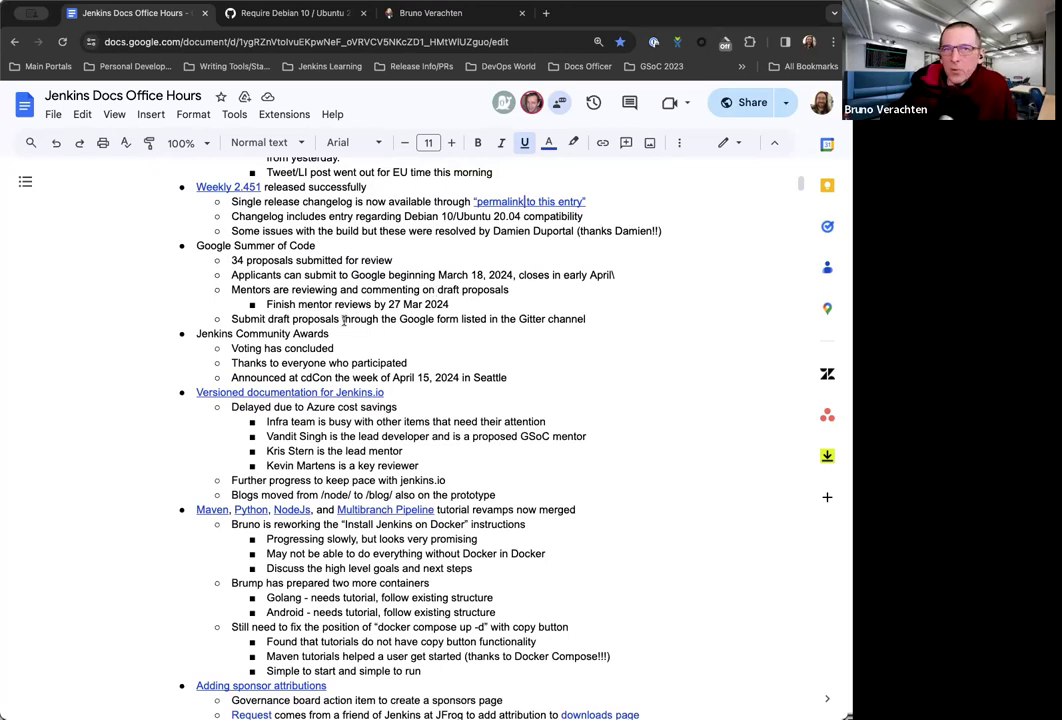
Replace the draft proposal submission bullet under Google Summer of Code with "Submission form has been closed"
{"action": "left_click", "coordinate": [232, 318]}
{"action": "left_click_drag", "start_coordinate": [232, 318], "coordinate": [586, 320]}
{"action": "type", "text": "Sub"}
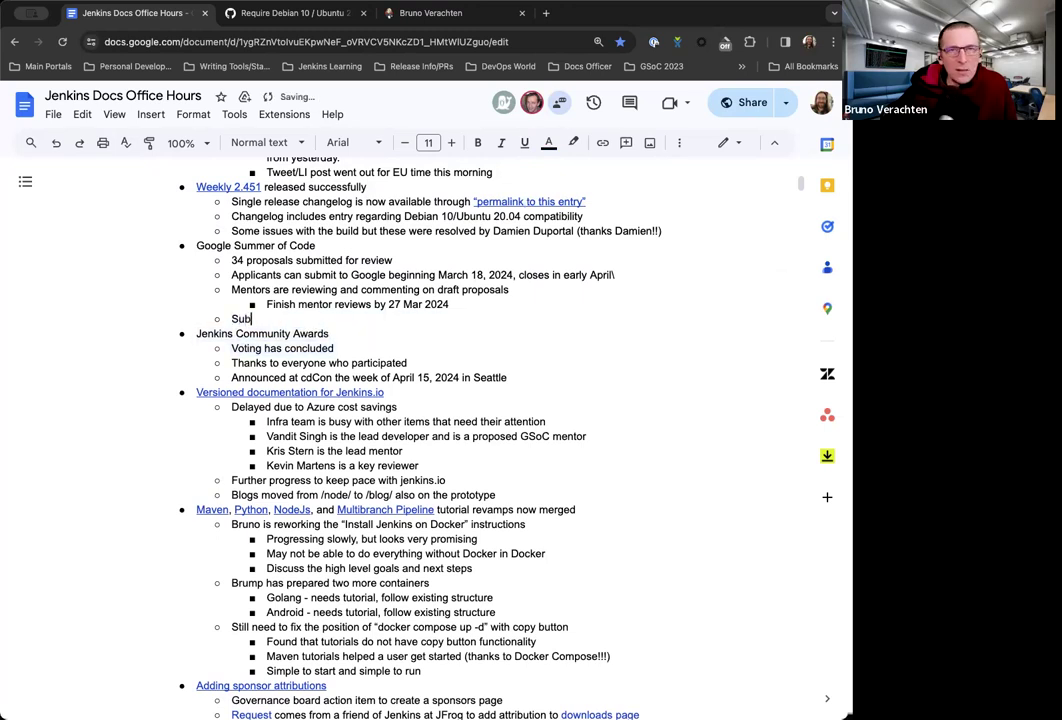
{"action": "type", "text": "mission form has been closed"}
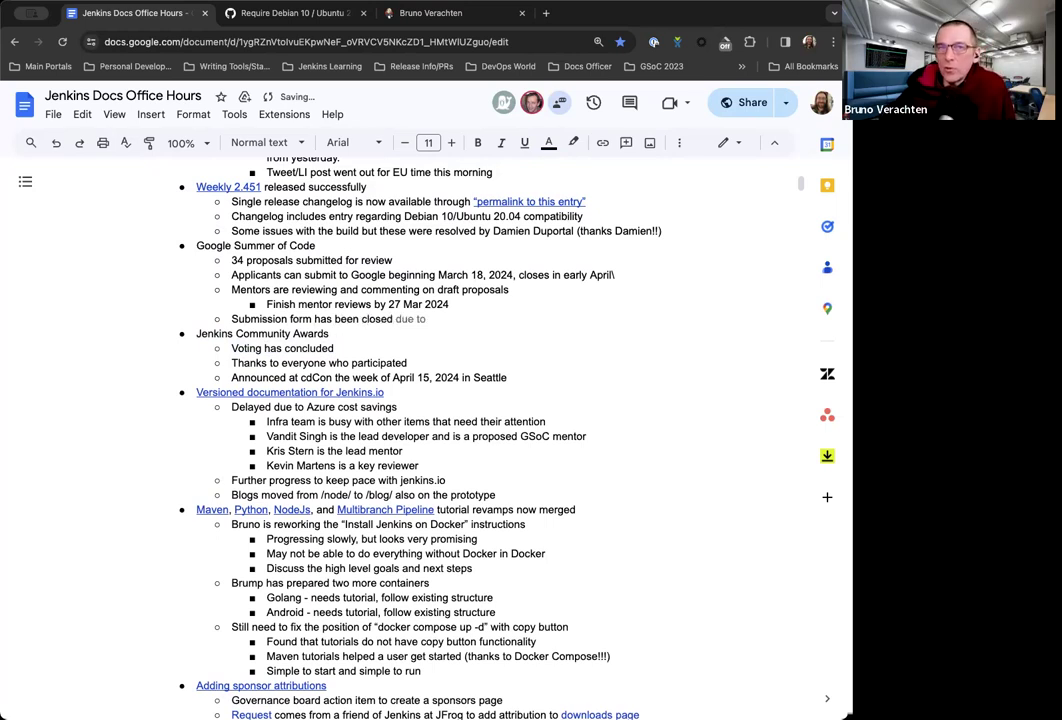
{"action": "key", "text": "Return"}
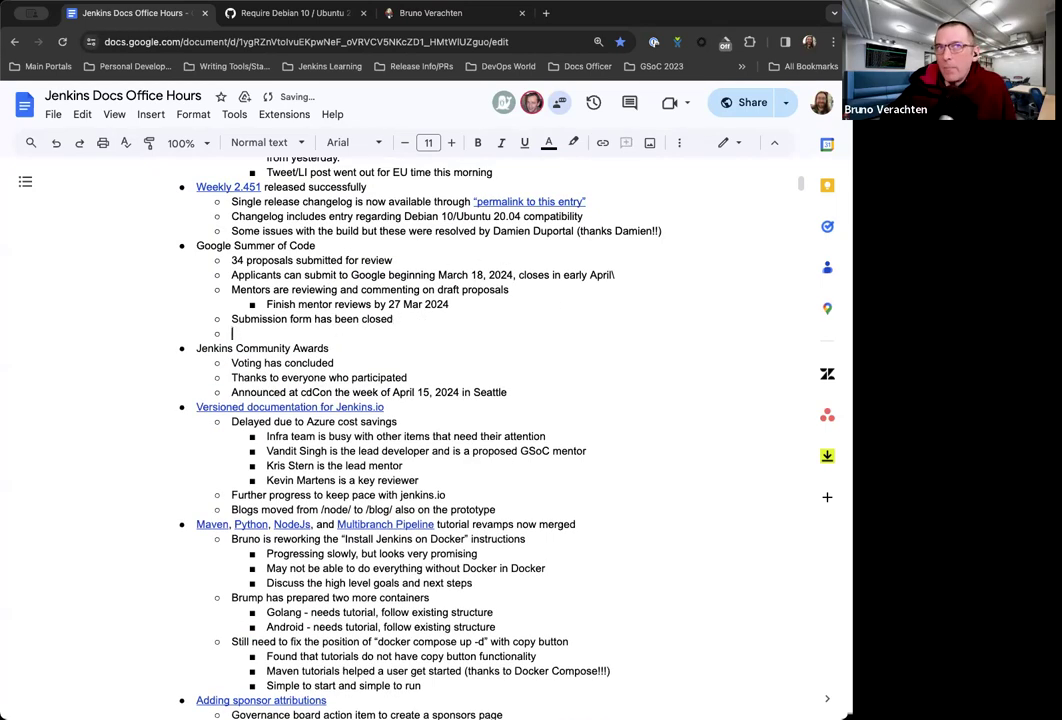
{"action": "type", "text": "Potential"}
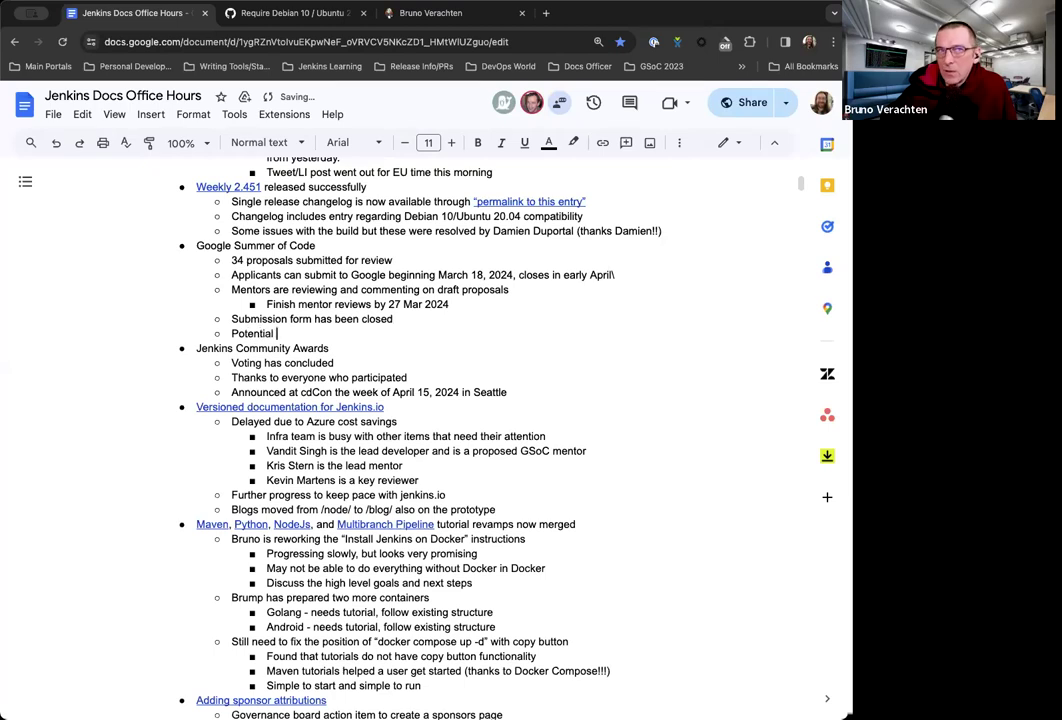
{"action": "key", "text": "BackSpace"}
{"action": "key", "text": "BackSpace"}
{"action": "key", "text": "BackSpace"}
{"action": "key", "text": "BackSpace"}
{"action": "key", "text": "BackSpace"}
{"action": "key", "text": "BackSpace"}
{"action": "key", "text": "BackSpace"}
{"action": "key", "text": "BackSpace"}
{"action": "key", "text": "BackSpace"}
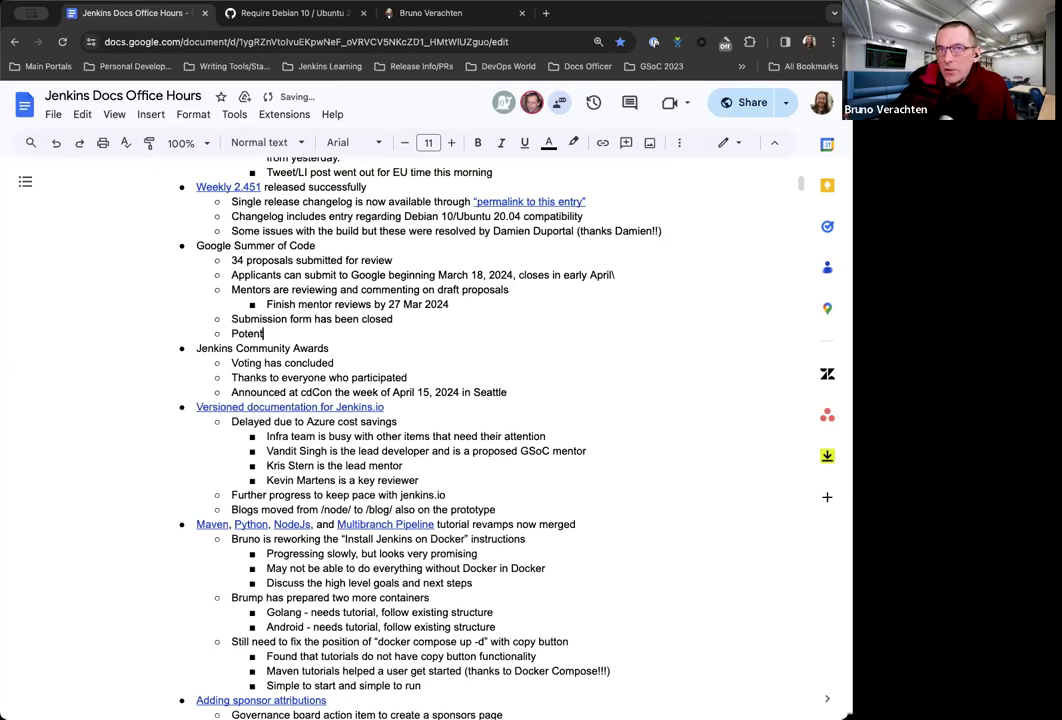
{"action": "key", "text": "BackSpace"}
{"action": "key", "text": "BackSpace"}
{"action": "key", "text": "BackSpace"}
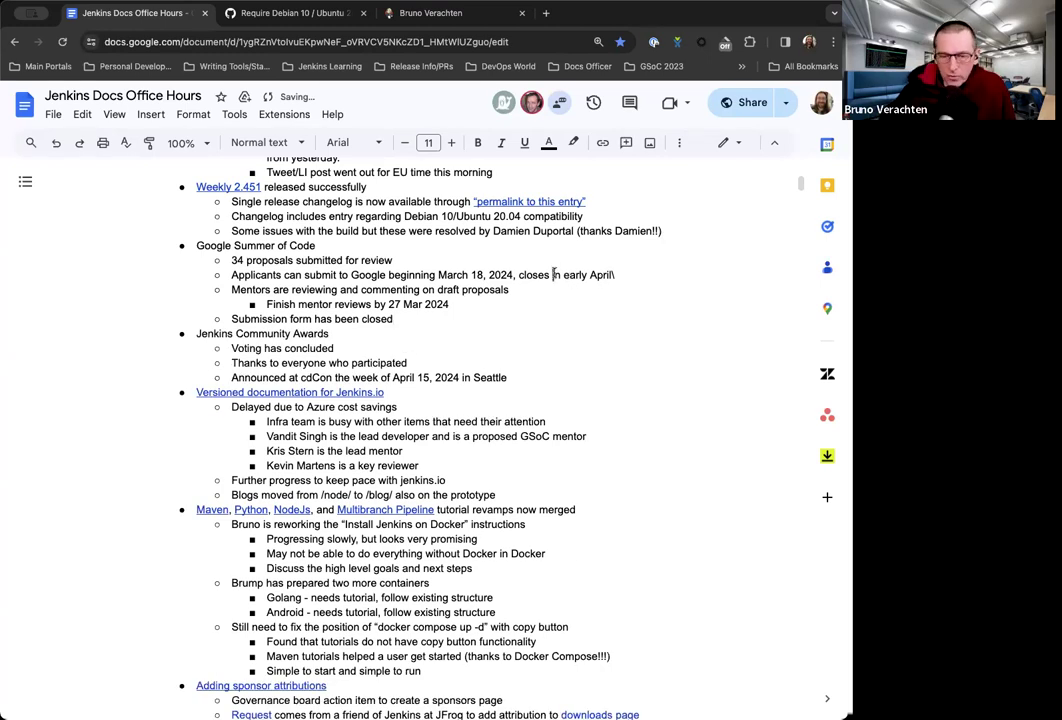
Change the closing date in the Google Summer of Code applicants bullet to "April 2, 2024"
{"action": "left_click_drag", "start_coordinate": [552, 276], "coordinate": [606, 277]}
{"action": "type", "text": "April 2"}
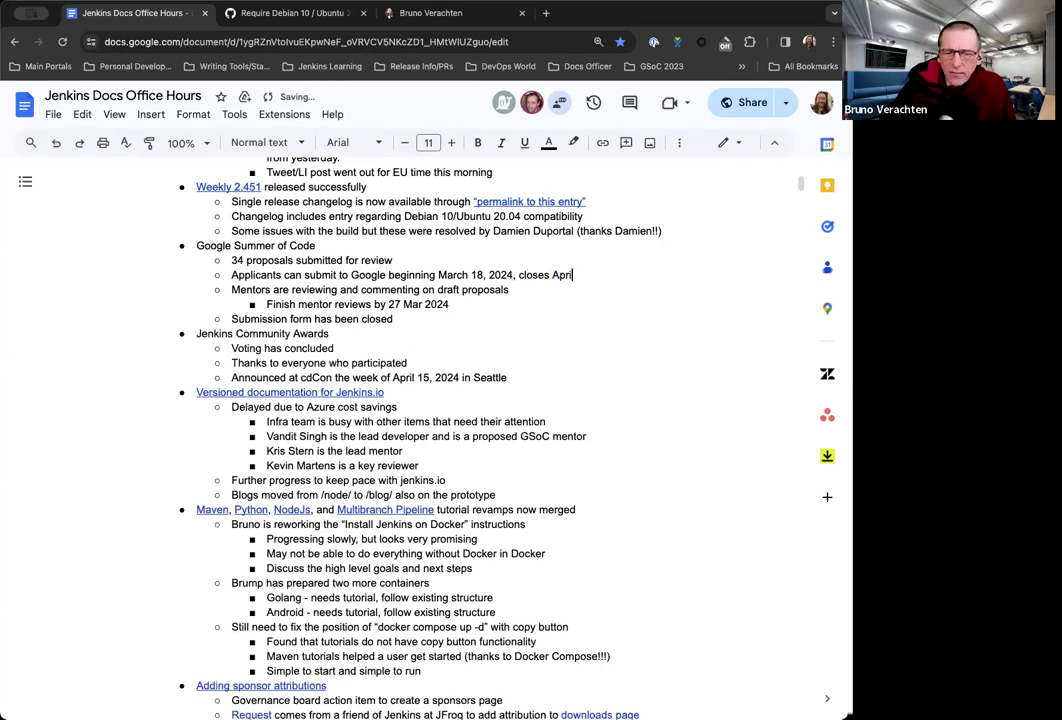
{"action": "type", "text": " 2024"}
{"action": "key", "text": "Left"}
{"action": "key", "text": "Left"}
{"action": "key", "text": "Left"}
{"action": "key", "text": "Left"}
{"action": "key", "text": "Left"}
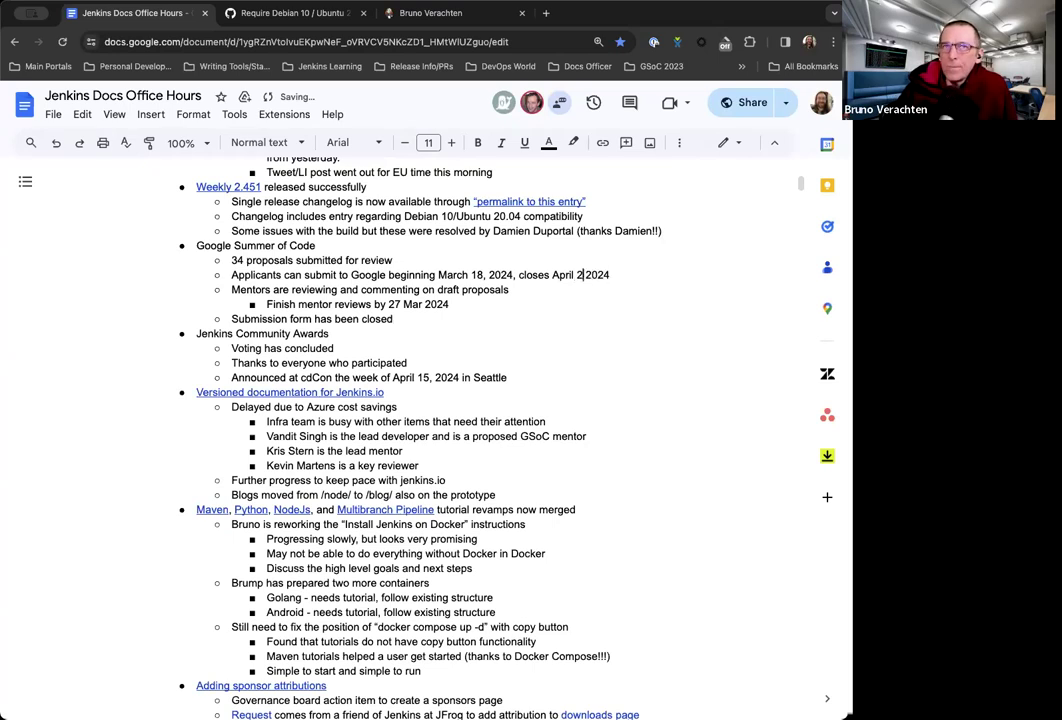
{"action": "type", "text": ","}
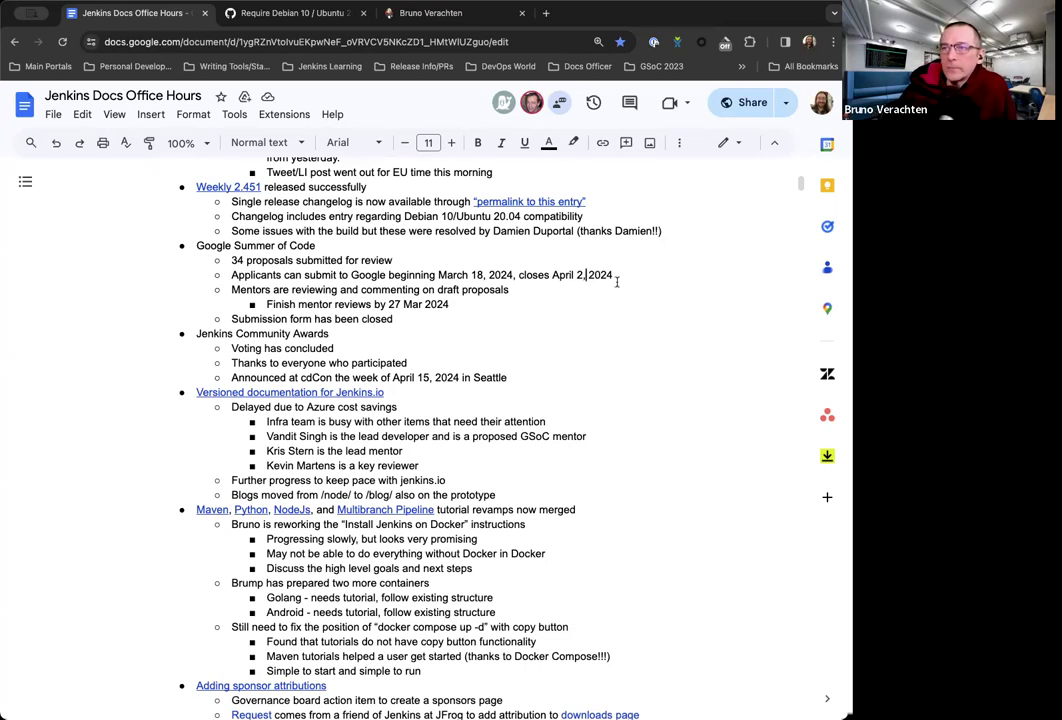
Read the Jenkins Community Awards items and the reasons for the versioned documentation delay in the agenda
{"action": "scroll", "coordinate": [477, 293], "scroll_direction": "down", "scroll_amount": 2}
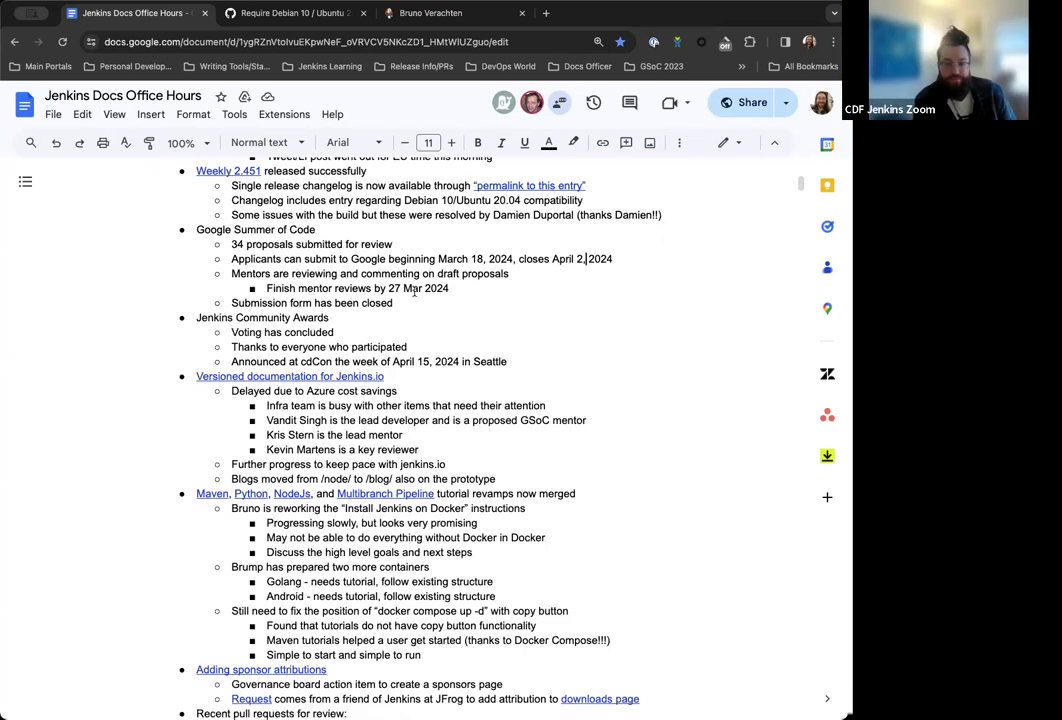
{"action": "scroll", "coordinate": [403, 273], "scroll_direction": "down", "scroll_amount": 2}
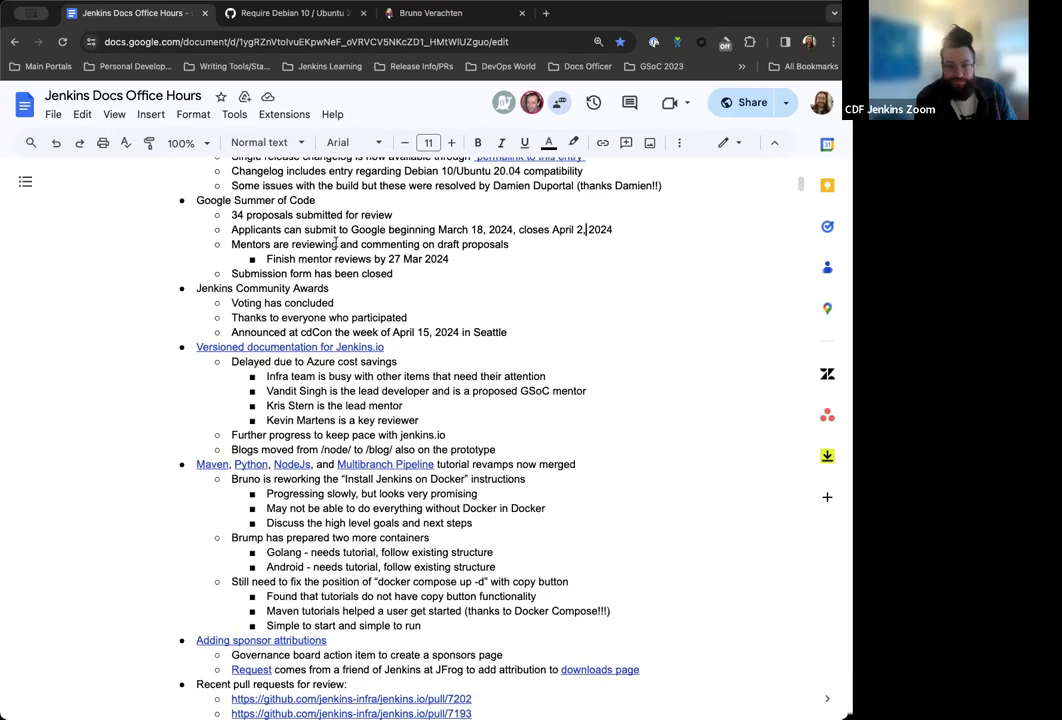
{"action": "scroll", "coordinate": [336, 240], "scroll_direction": "down", "scroll_amount": 3}
{"action": "scroll", "coordinate": [290, 227], "scroll_direction": "down", "scroll_amount": 3}
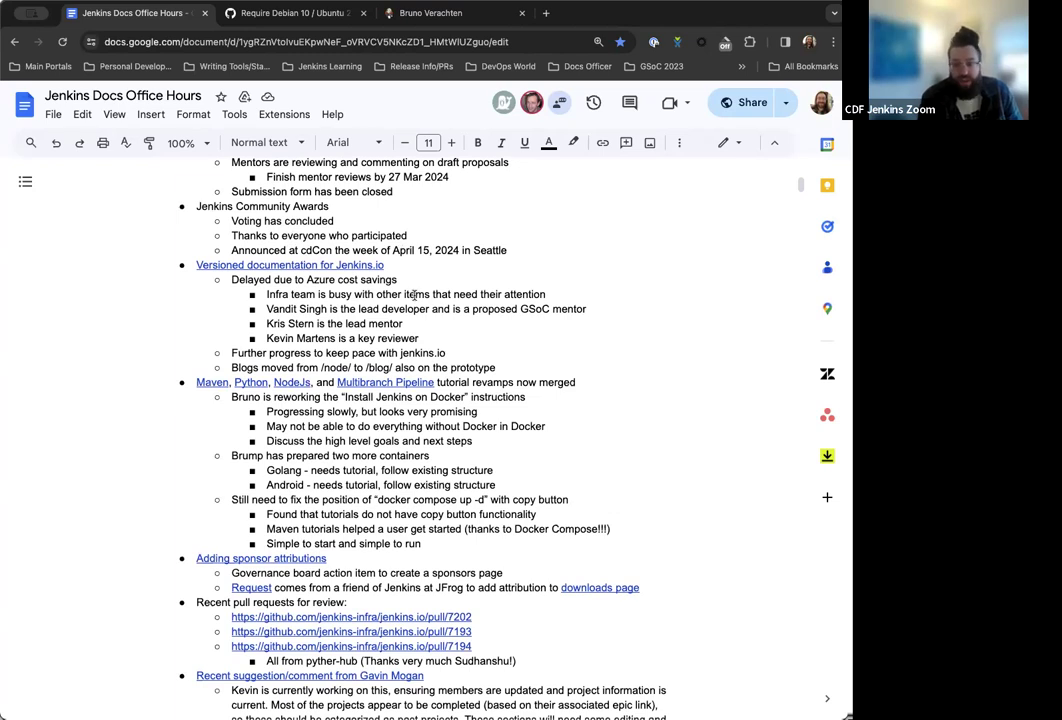
{"action": "scroll", "coordinate": [420, 267], "scroll_direction": "up", "scroll_amount": 1}
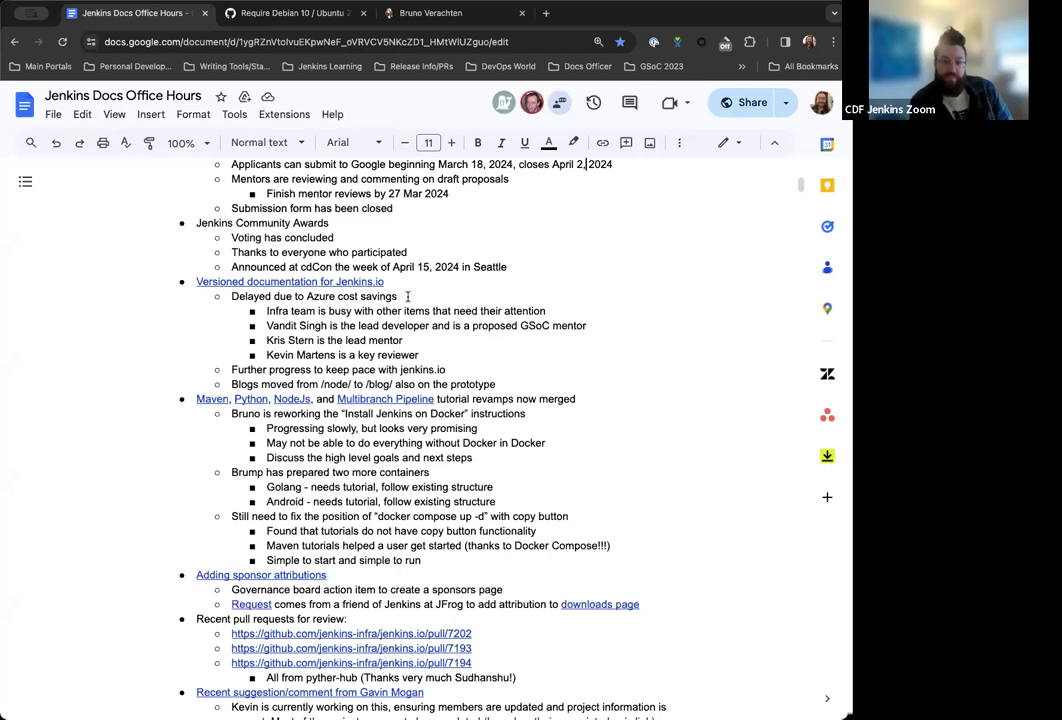
{"action": "scroll", "coordinate": [407, 297], "scroll_direction": "down", "scroll_amount": 1}
{"action": "scroll", "coordinate": [407, 297], "scroll_direction": "down", "scroll_amount": 2}
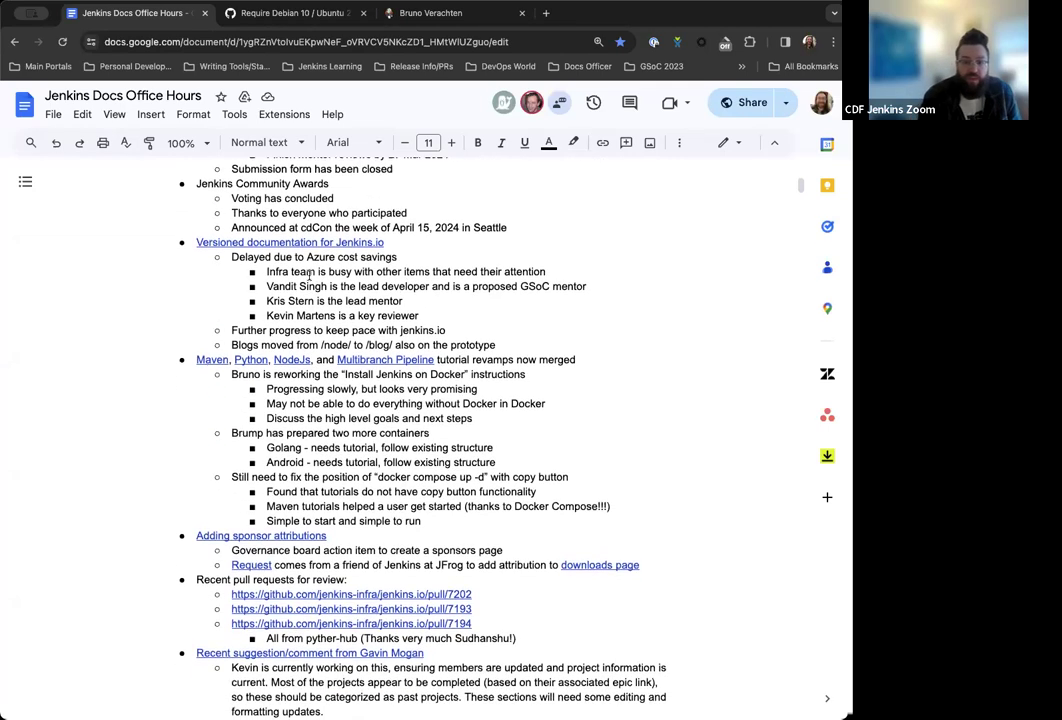
{"action": "scroll", "coordinate": [265, 262], "scroll_direction": "up", "scroll_amount": 1}
{"action": "scroll", "coordinate": [265, 262], "scroll_direction": "up", "scroll_amount": 1}
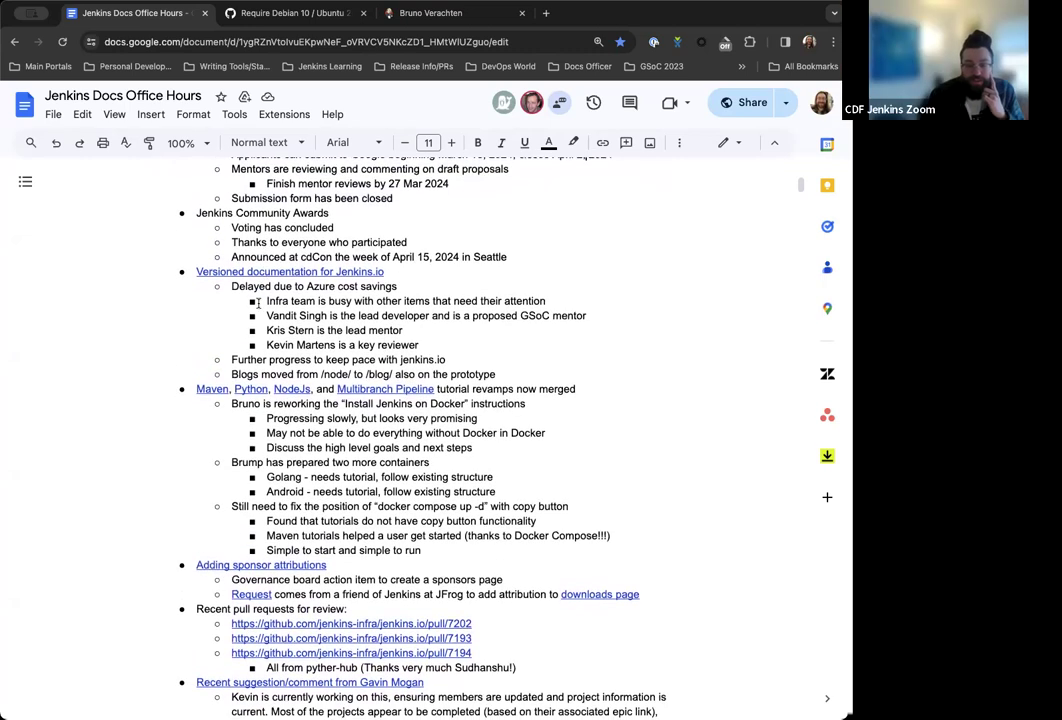
{"action": "scroll", "coordinate": [266, 295], "scroll_direction": "down", "scroll_amount": 1}
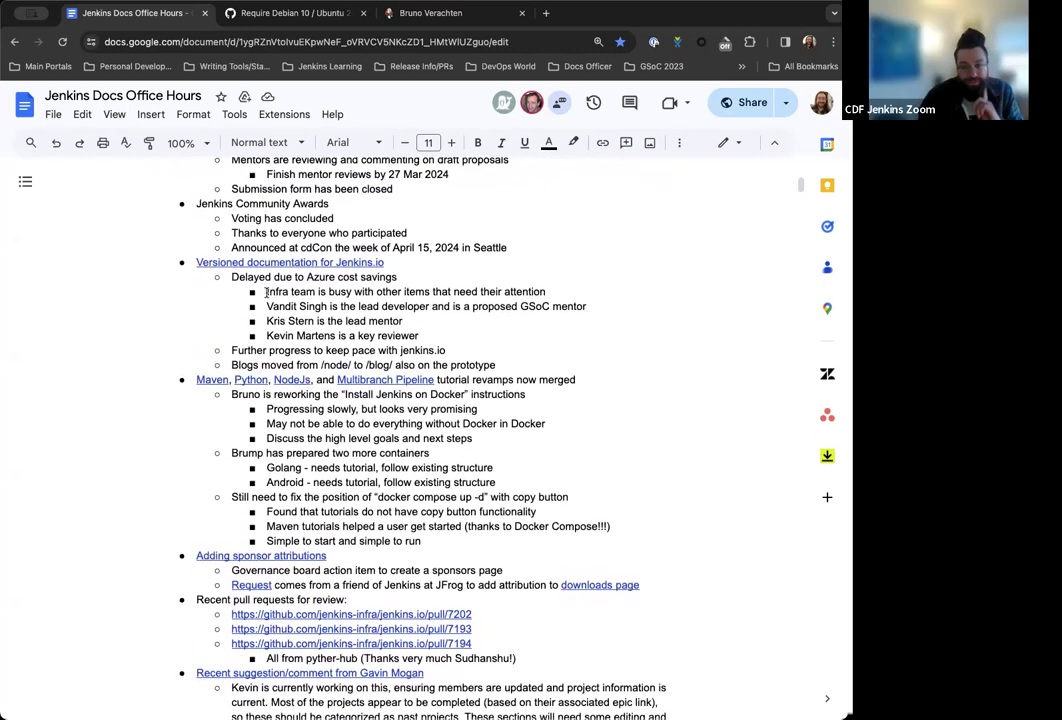
Review the versioned documentation roles and progress notes, along with the tutorial revamp items below them
{"action": "scroll", "coordinate": [266, 292], "scroll_direction": "down", "scroll_amount": 3}
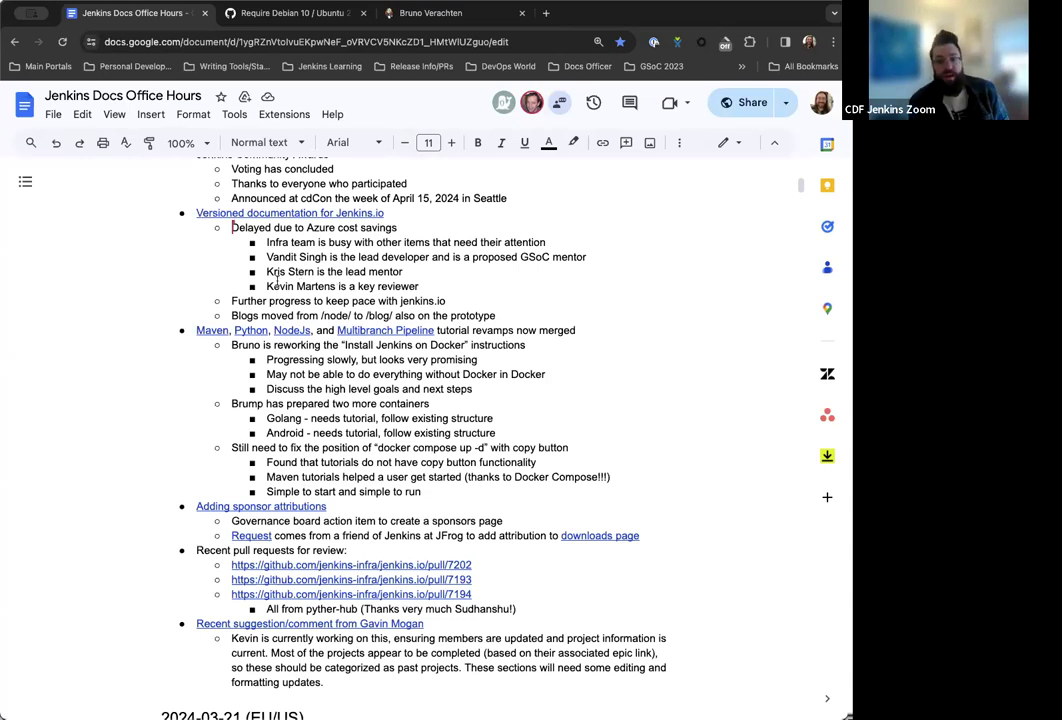
{"action": "scroll", "coordinate": [271, 282], "scroll_direction": "down", "scroll_amount": 1}
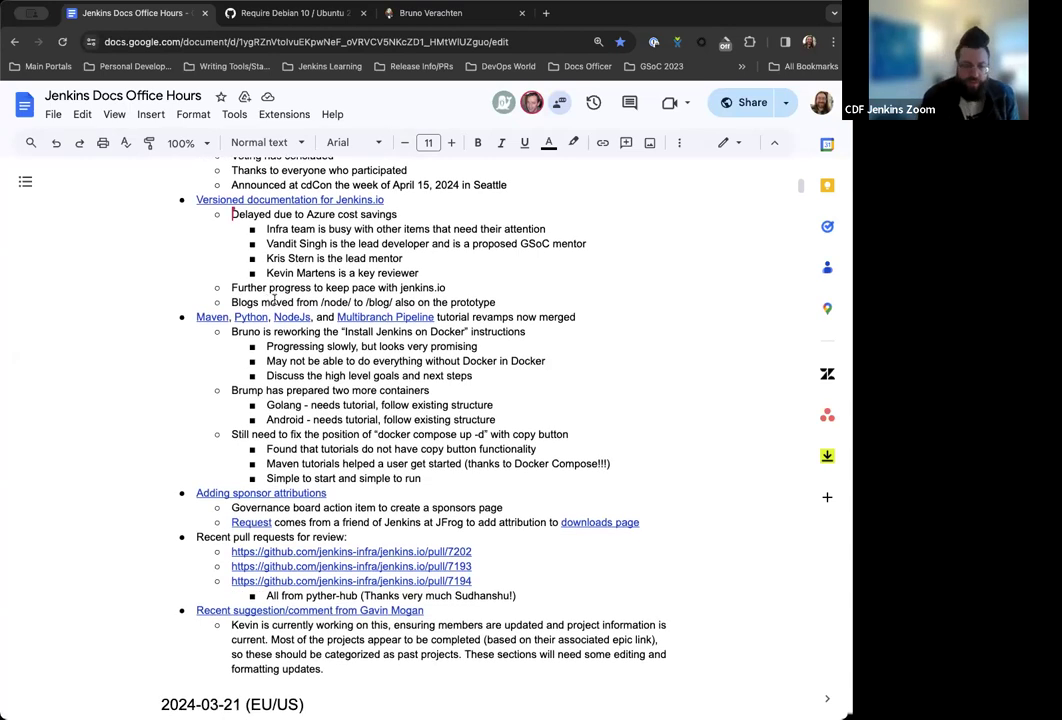
{"action": "scroll", "coordinate": [274, 300], "scroll_direction": "down", "scroll_amount": 1}
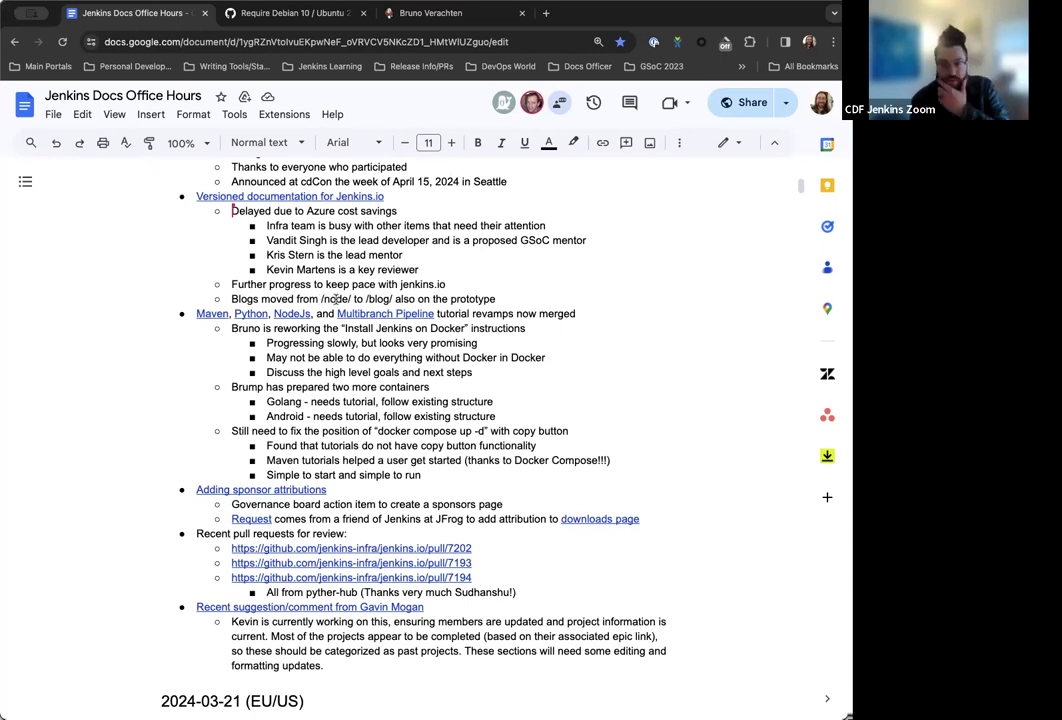
{"action": "scroll", "coordinate": [336, 300], "scroll_direction": "down", "scroll_amount": 1}
{"action": "scroll", "coordinate": [335, 304], "scroll_direction": "up", "scroll_amount": 1}
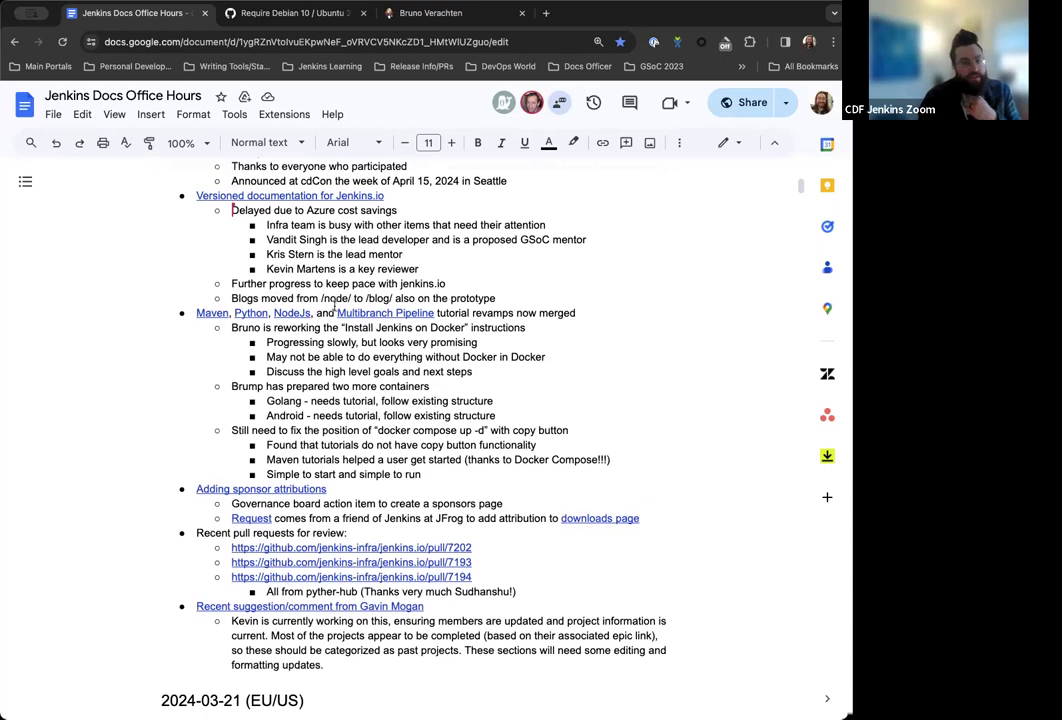
{"action": "scroll", "coordinate": [335, 305], "scroll_direction": "up", "scroll_amount": 2}
{"action": "scroll", "coordinate": [320, 320], "scroll_direction": "up", "scroll_amount": 2}
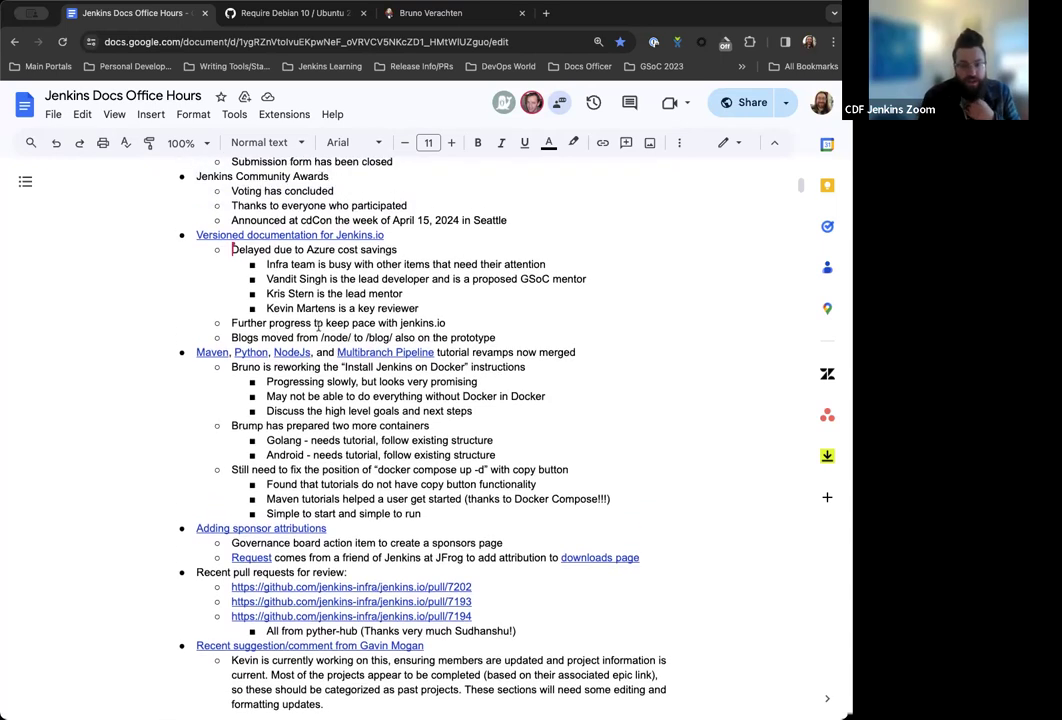
{"action": "scroll", "coordinate": [318, 328], "scroll_direction": "up", "scroll_amount": 1}
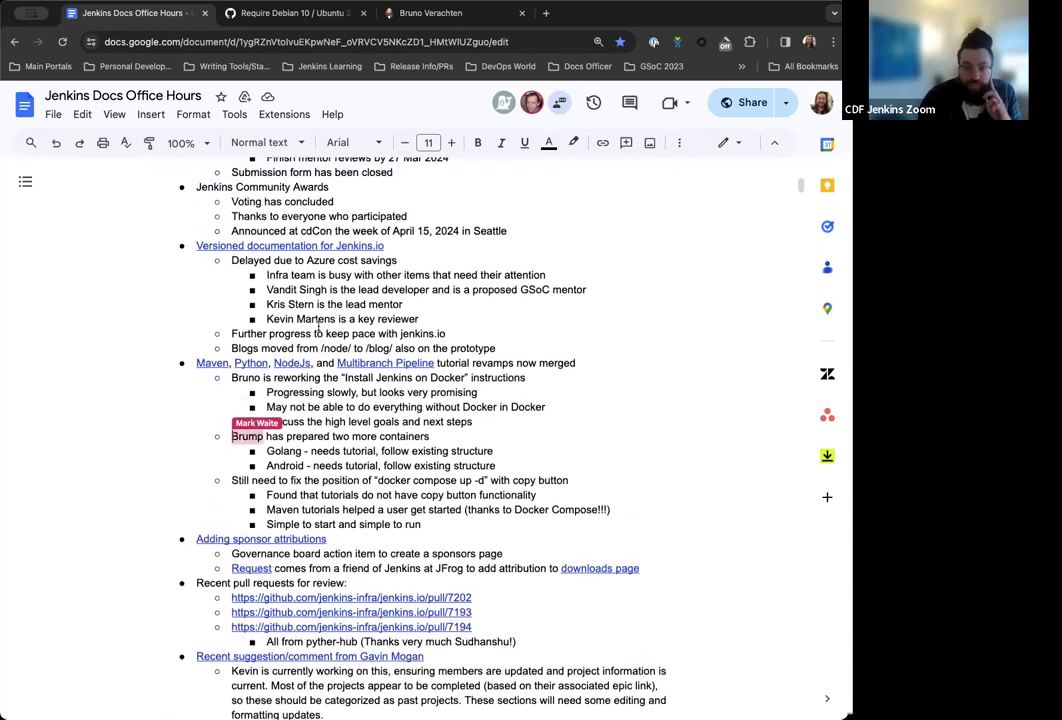
{"action": "scroll", "coordinate": [318, 328], "scroll_direction": "up", "scroll_amount": 2}
{"action": "scroll", "coordinate": [316, 336], "scroll_direction": "up", "scroll_amount": 1}
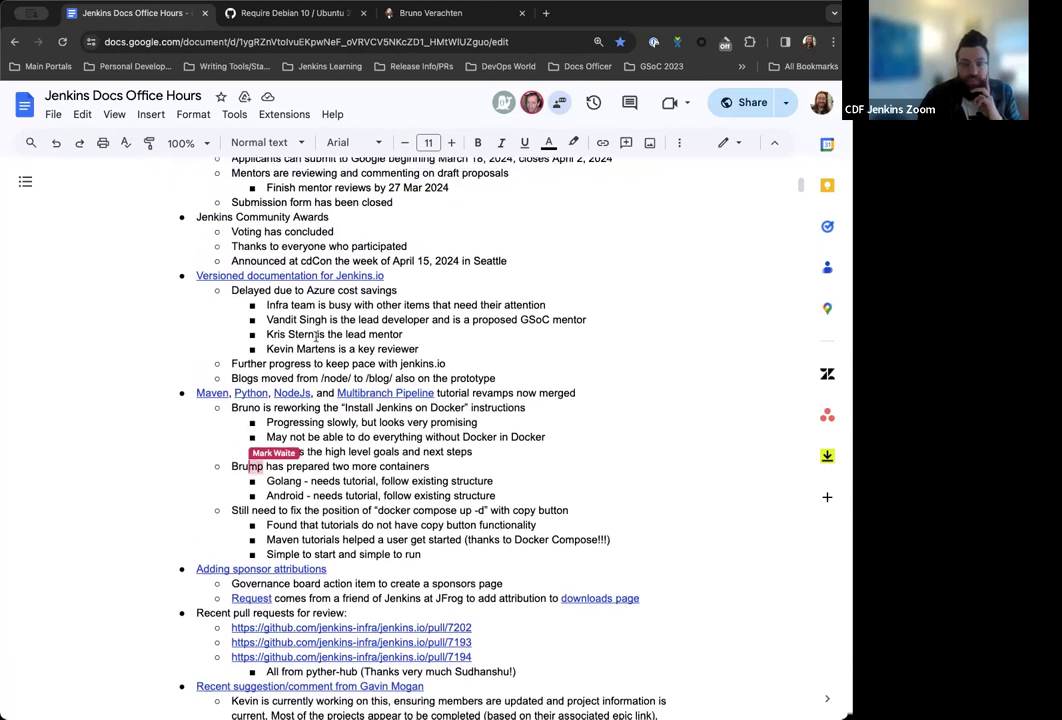
{"action": "scroll", "coordinate": [330, 340], "scroll_direction": "up", "scroll_amount": 1}
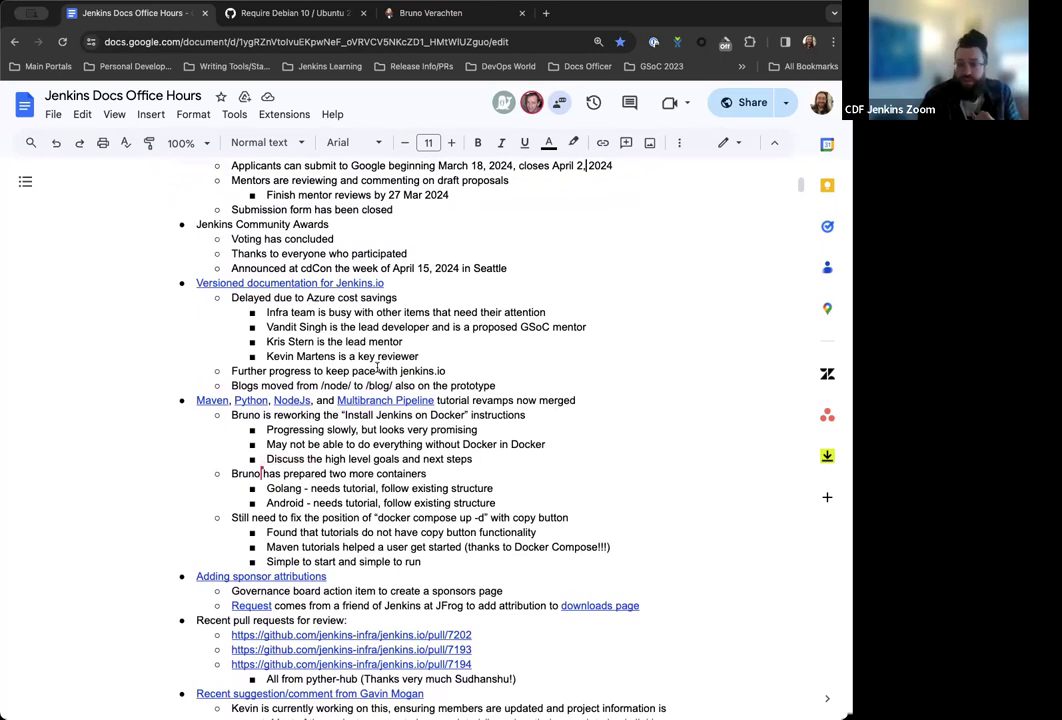
{"action": "scroll", "coordinate": [437, 327], "scroll_direction": "down", "scroll_amount": 1}
{"action": "scroll", "coordinate": [437, 327], "scroll_direction": "down", "scroll_amount": 1}
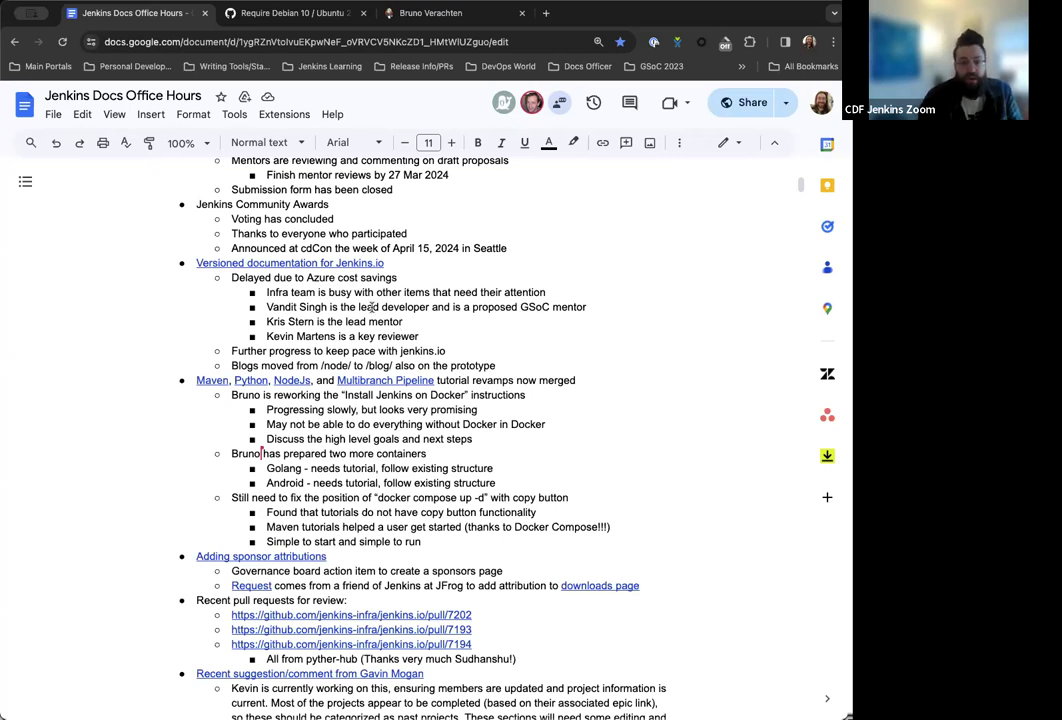
{"action": "scroll", "coordinate": [315, 300], "scroll_direction": "down", "scroll_amount": 1}
{"action": "scroll", "coordinate": [330, 296], "scroll_direction": "down", "scroll_amount": 1}
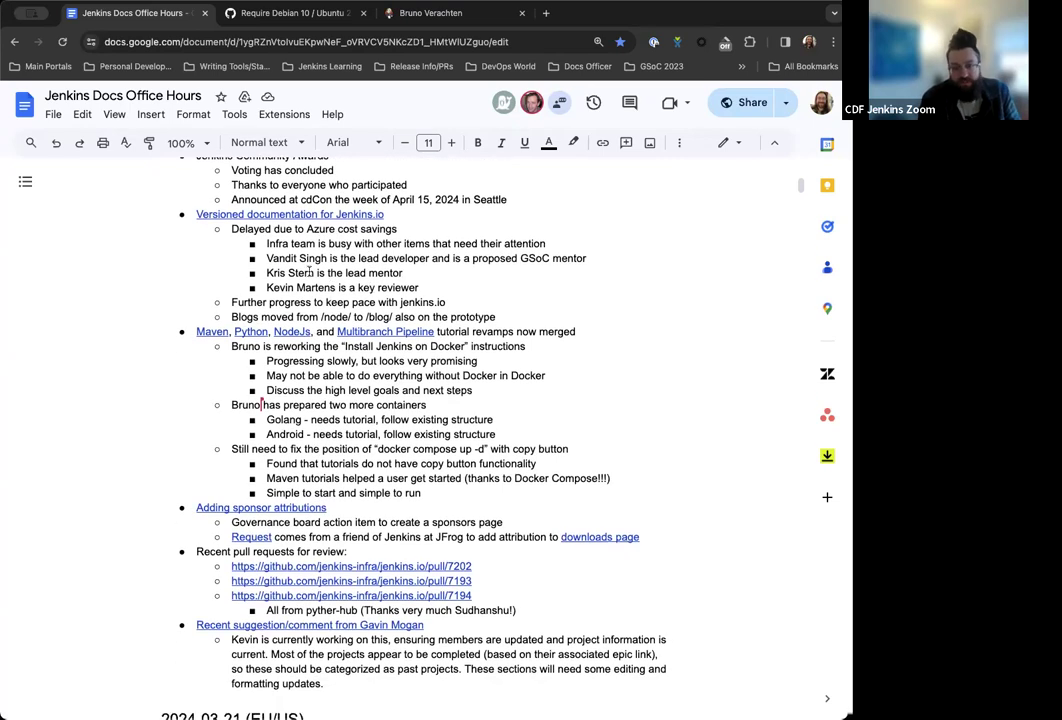
Read the tutorial revamp items on reworking the "Install Jenkins on Docker" instructions and their high level goals and next steps
{"action": "scroll", "coordinate": [290, 265], "scroll_direction": "down", "scroll_amount": 1}
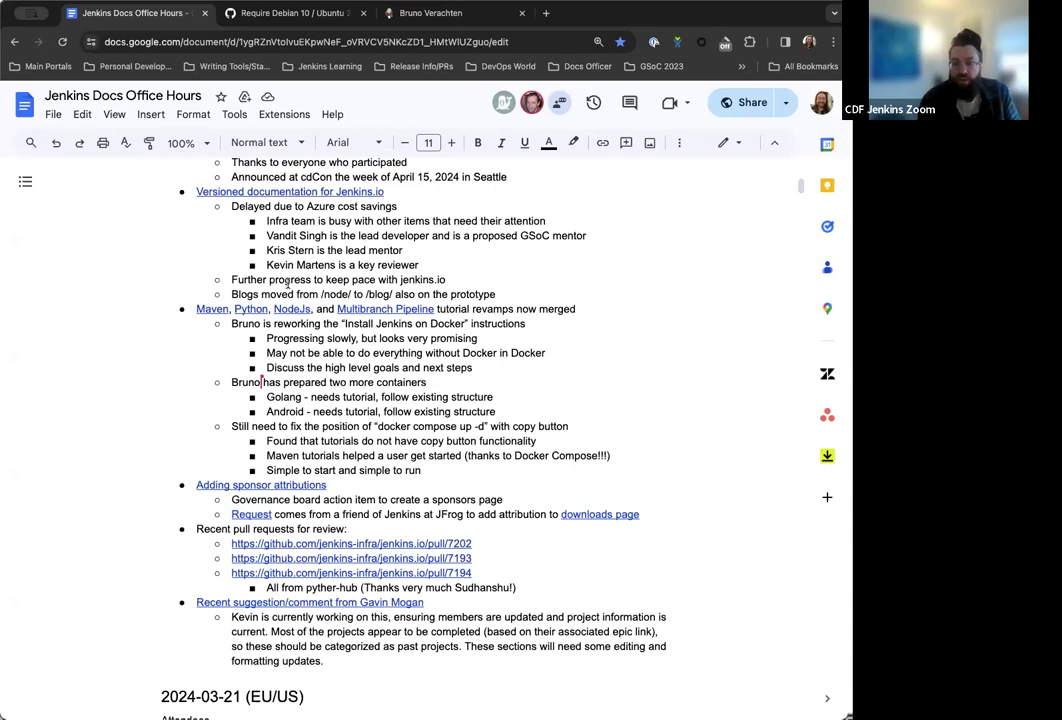
{"action": "scroll", "coordinate": [288, 283], "scroll_direction": "down", "scroll_amount": 5}
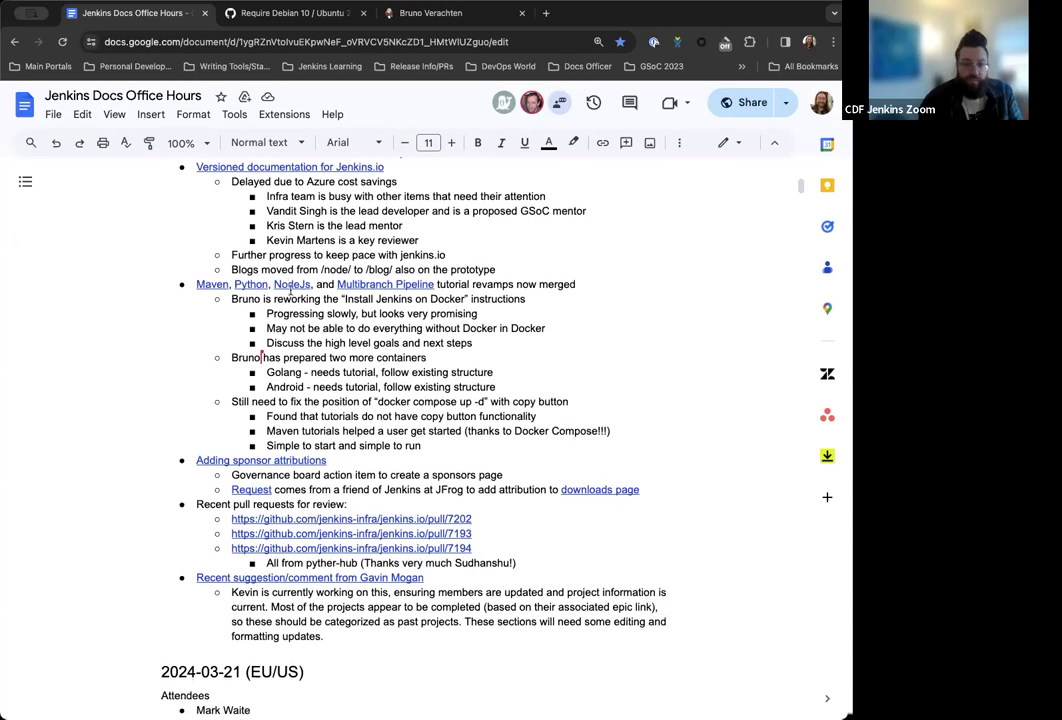
{"action": "scroll", "coordinate": [233, 281], "scroll_direction": "down", "scroll_amount": 1}
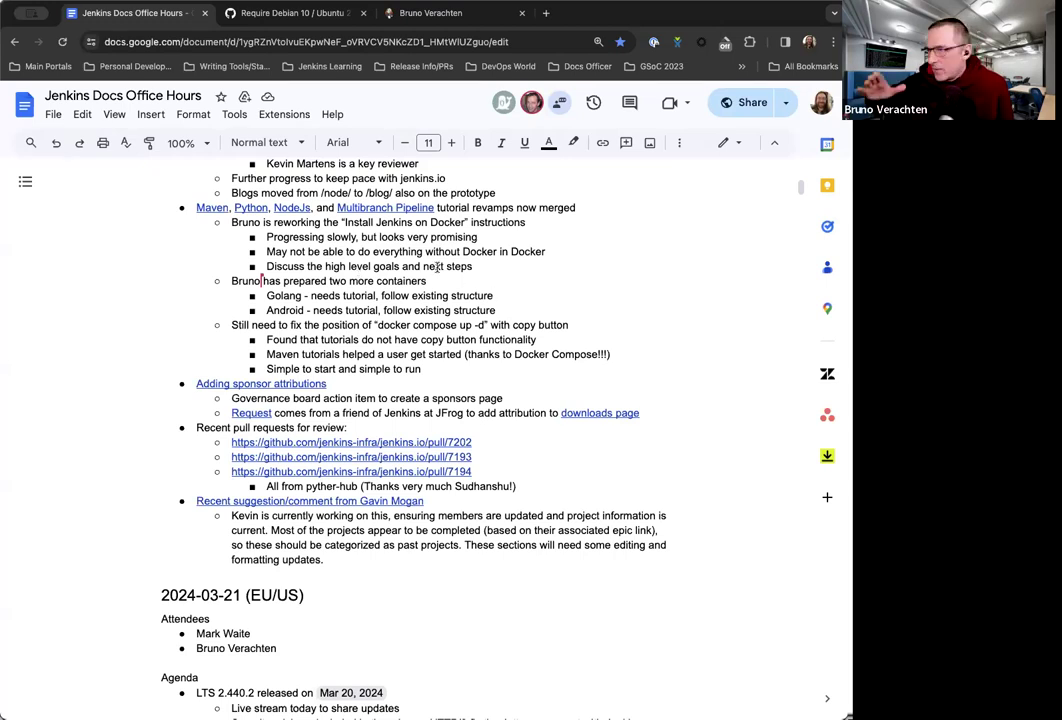
{"action": "scroll", "coordinate": [384, 268], "scroll_direction": "down", "scroll_amount": 1}
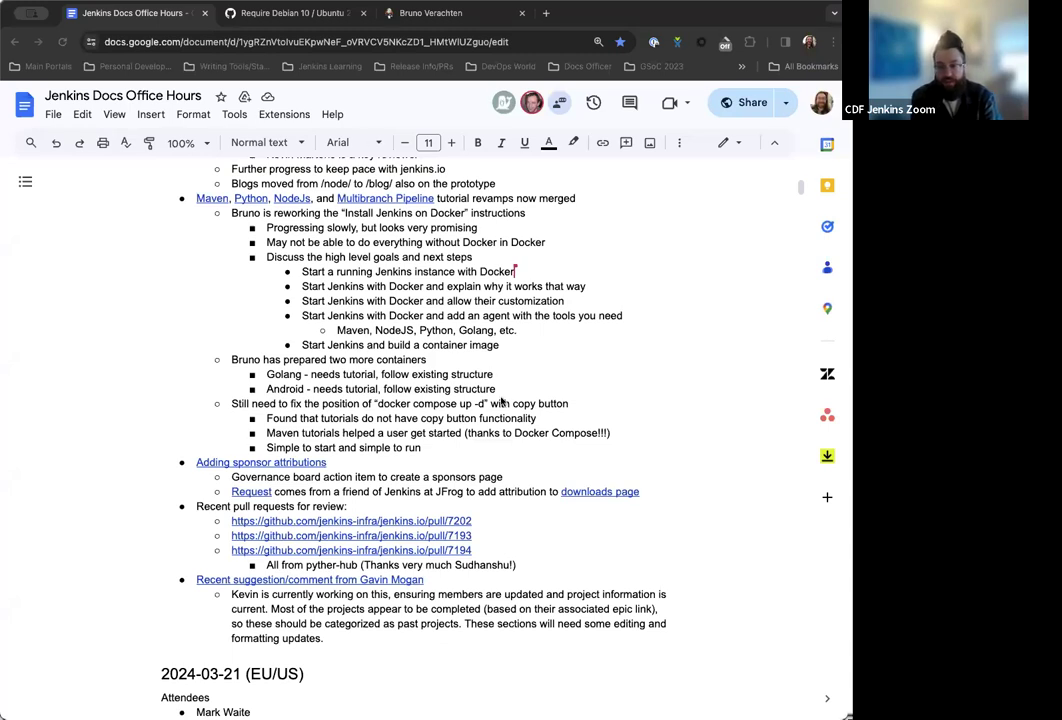
{"action": "scroll", "coordinate": [502, 400], "scroll_direction": "down", "scroll_amount": 1}
{"action": "scroll", "coordinate": [502, 400], "scroll_direction": "up", "scroll_amount": 1}
{"action": "scroll", "coordinate": [502, 400], "scroll_direction": "up", "scroll_amount": 1}
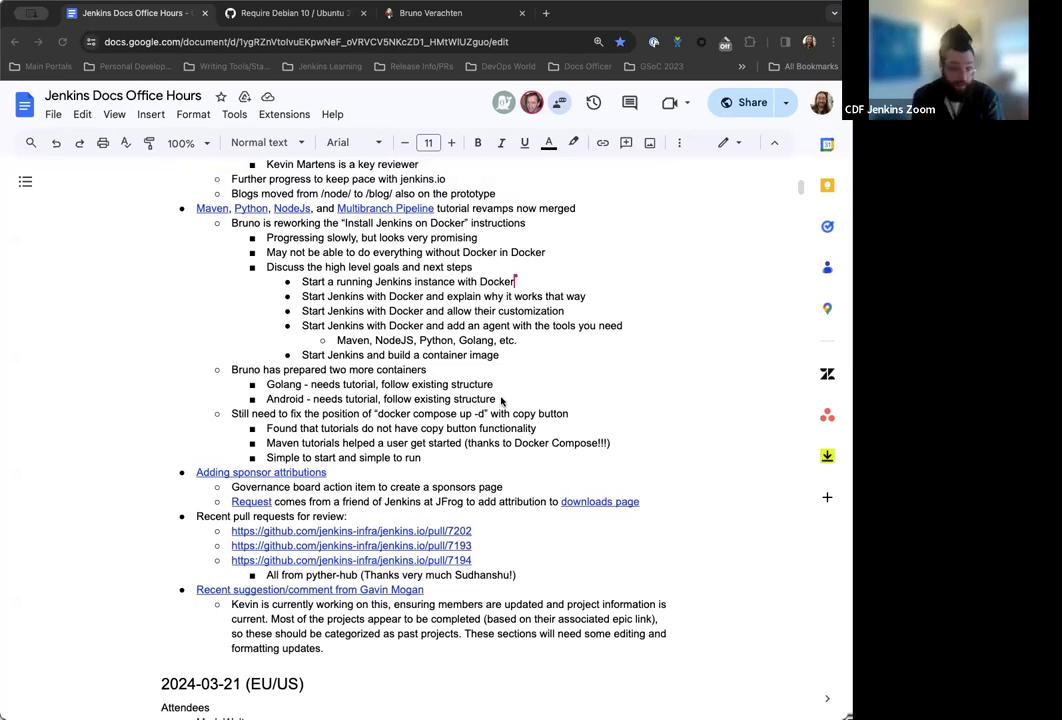
{"action": "scroll", "coordinate": [502, 400], "scroll_direction": "down", "scroll_amount": 1}
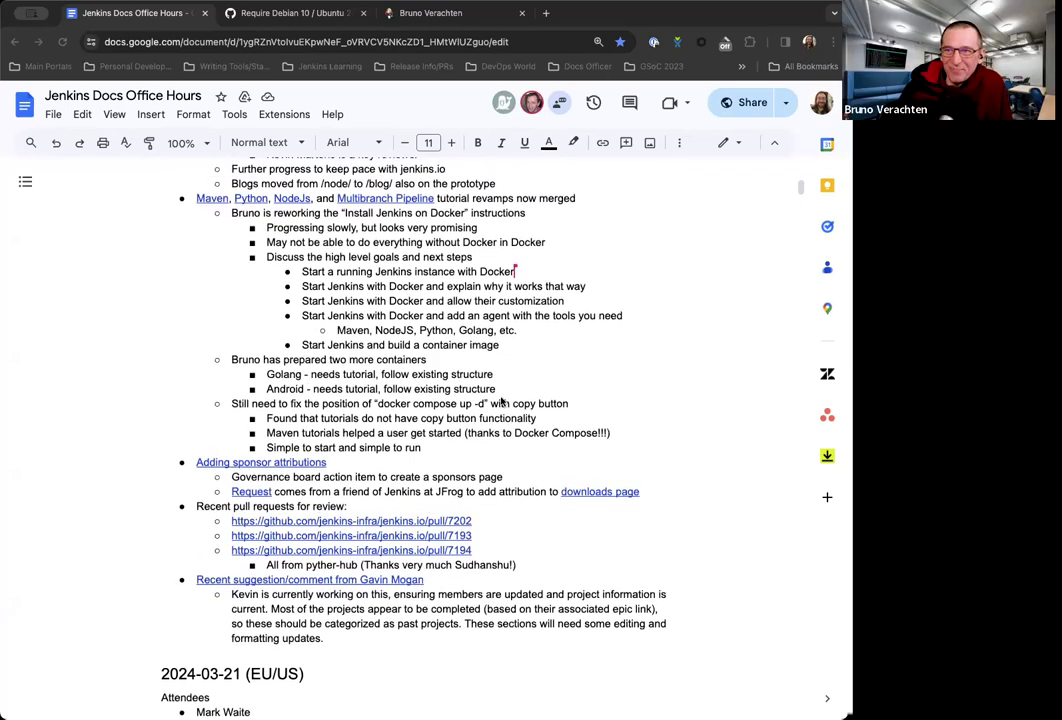
{"action": "scroll", "coordinate": [502, 401], "scroll_direction": "down", "scroll_amount": 1}
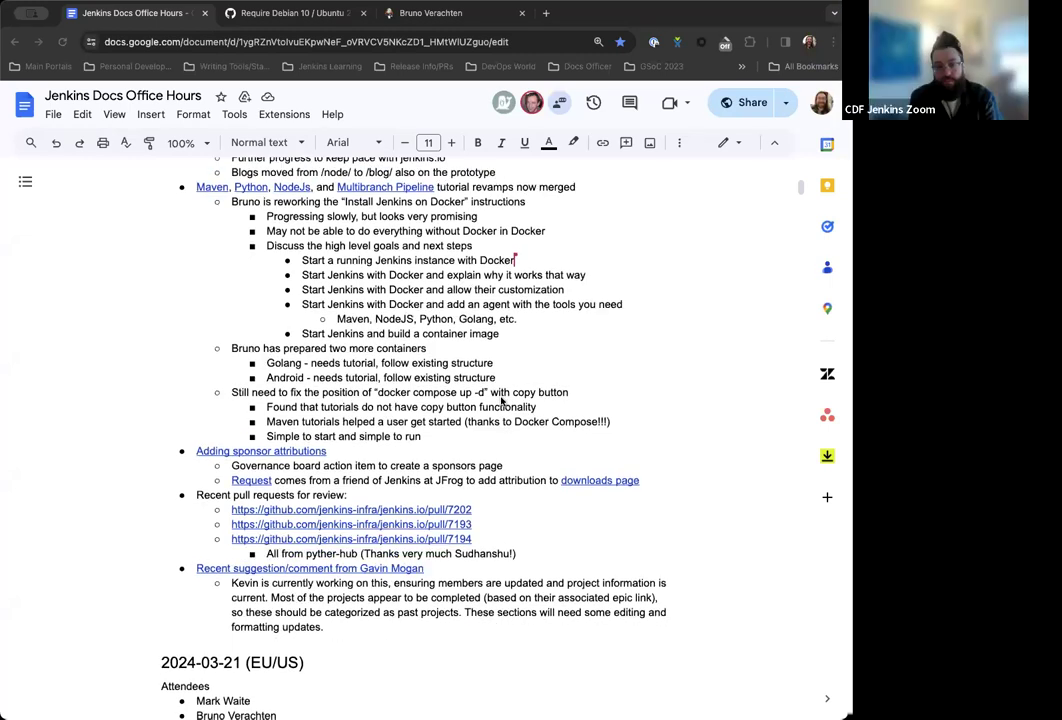
Review the notes on the Golang and Android containers and the "docker compose up -d" copy button fix
{"action": "scroll", "coordinate": [502, 400], "scroll_direction": "down", "scroll_amount": 1}
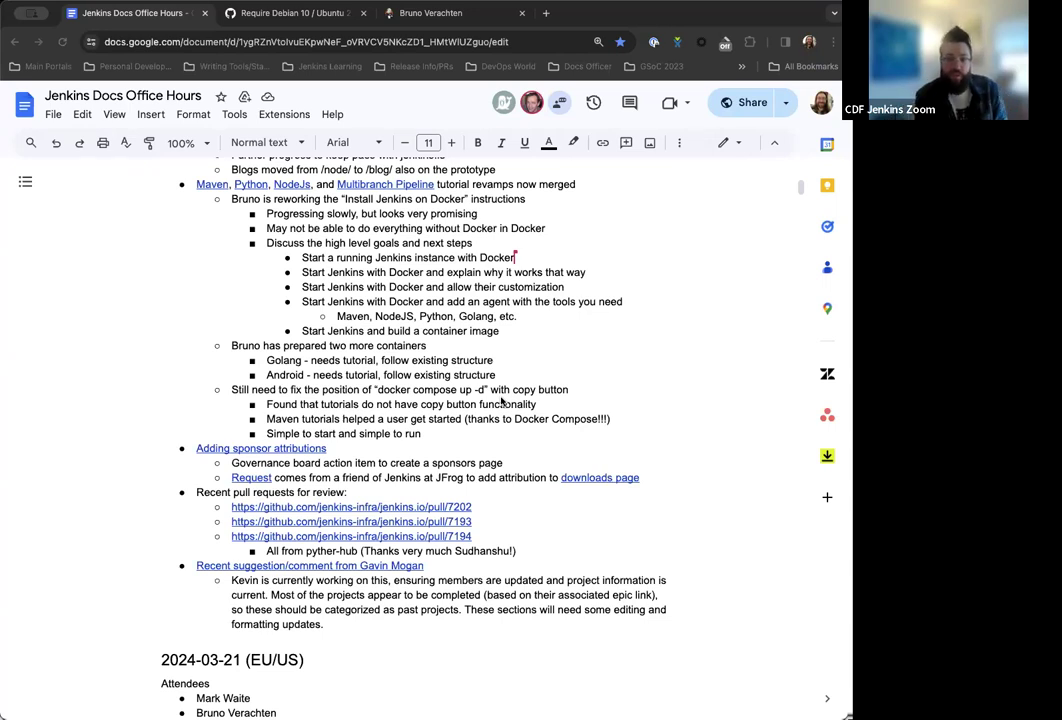
{"action": "scroll", "coordinate": [502, 401], "scroll_direction": "down", "scroll_amount": 2}
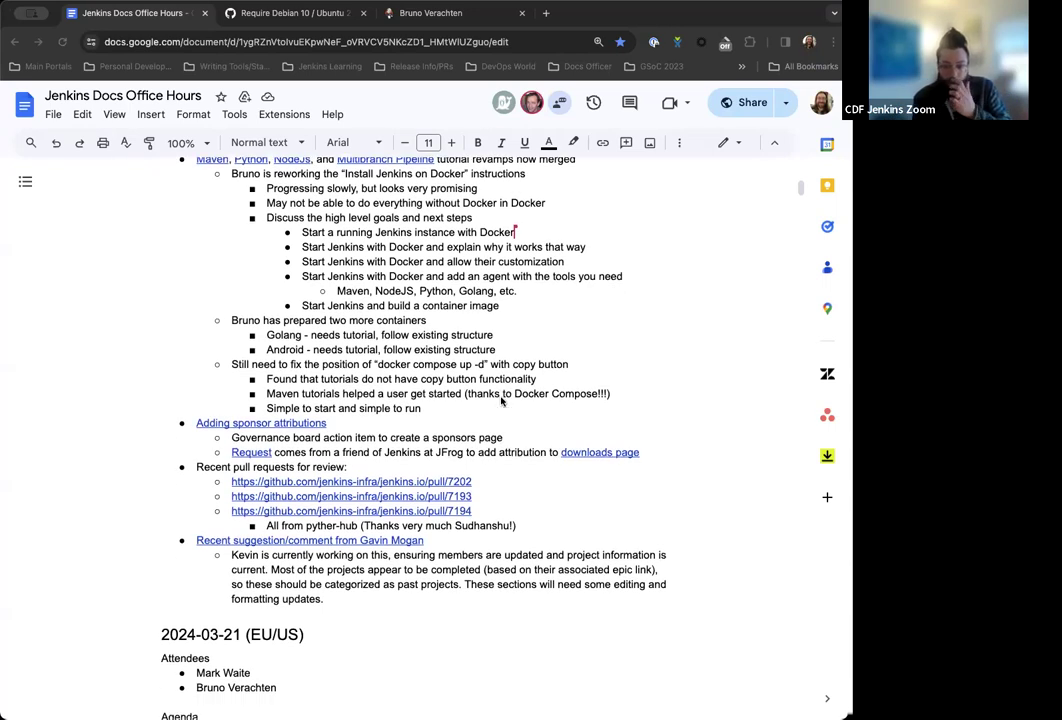
{"action": "scroll", "coordinate": [502, 401], "scroll_direction": "up", "scroll_amount": 3}
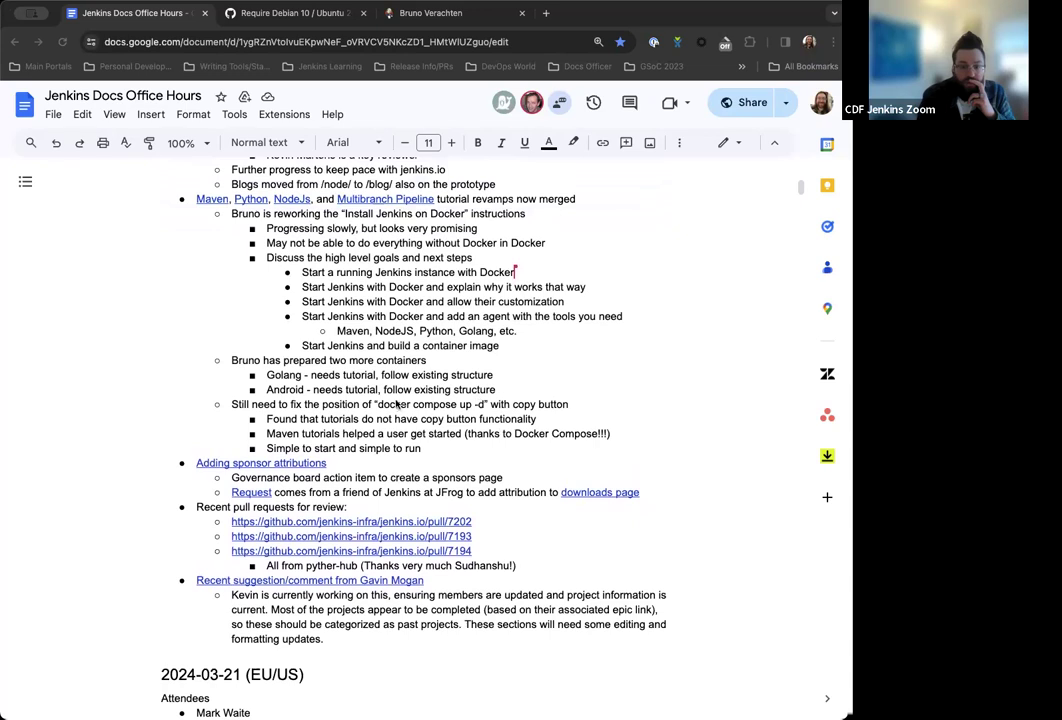
{"action": "scroll", "coordinate": [378, 422], "scroll_direction": "down", "scroll_amount": 1}
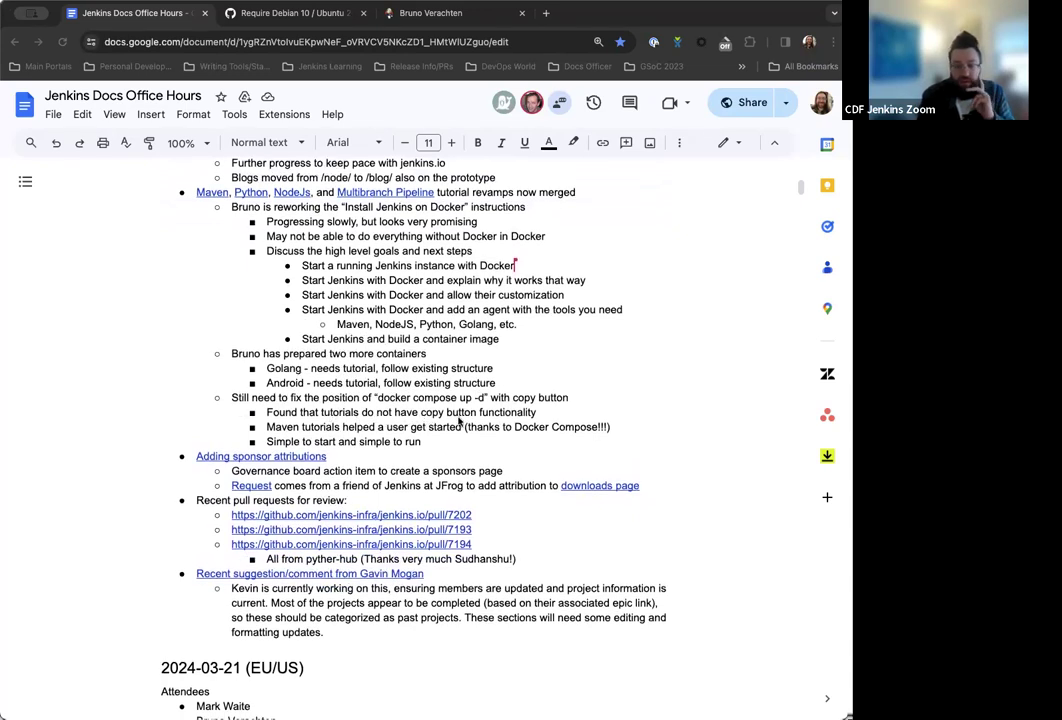
{"action": "scroll", "coordinate": [437, 420], "scroll_direction": "up", "scroll_amount": 2}
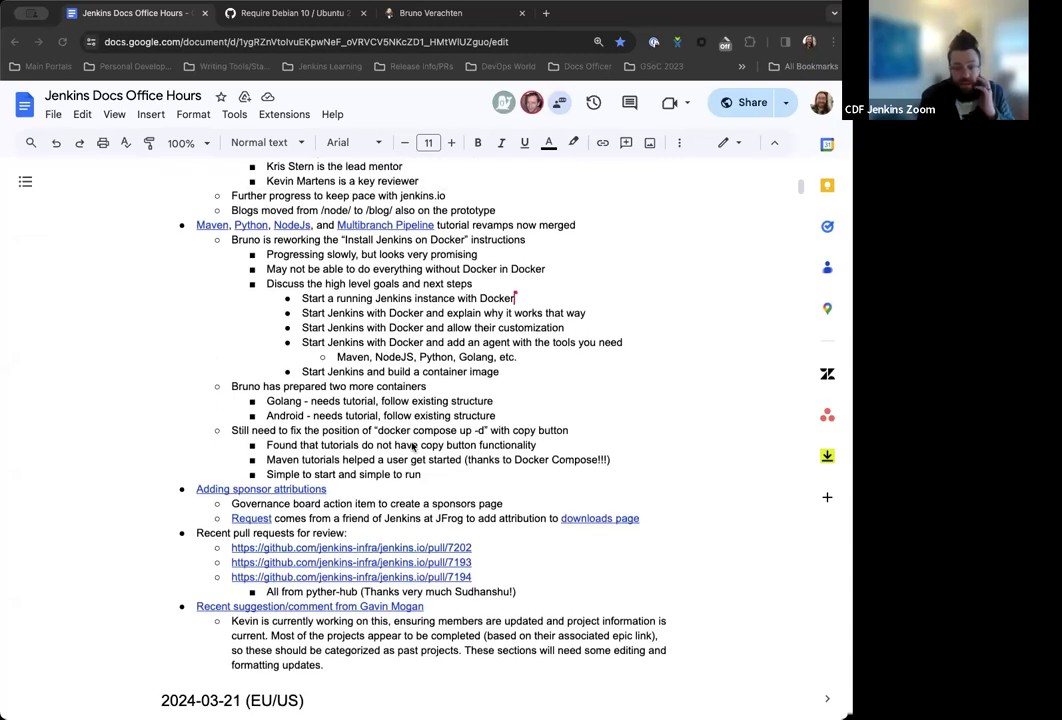
{"action": "scroll", "coordinate": [413, 447], "scroll_direction": "up", "scroll_amount": 2}
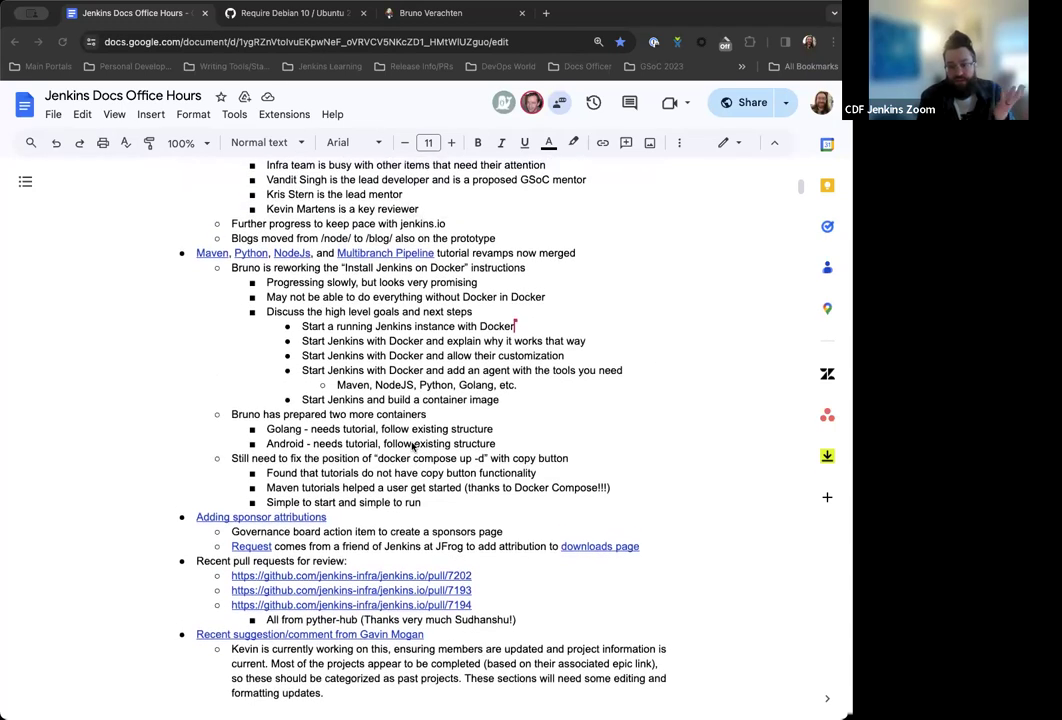
{"action": "scroll", "coordinate": [413, 447], "scroll_direction": "down", "scroll_amount": 5}
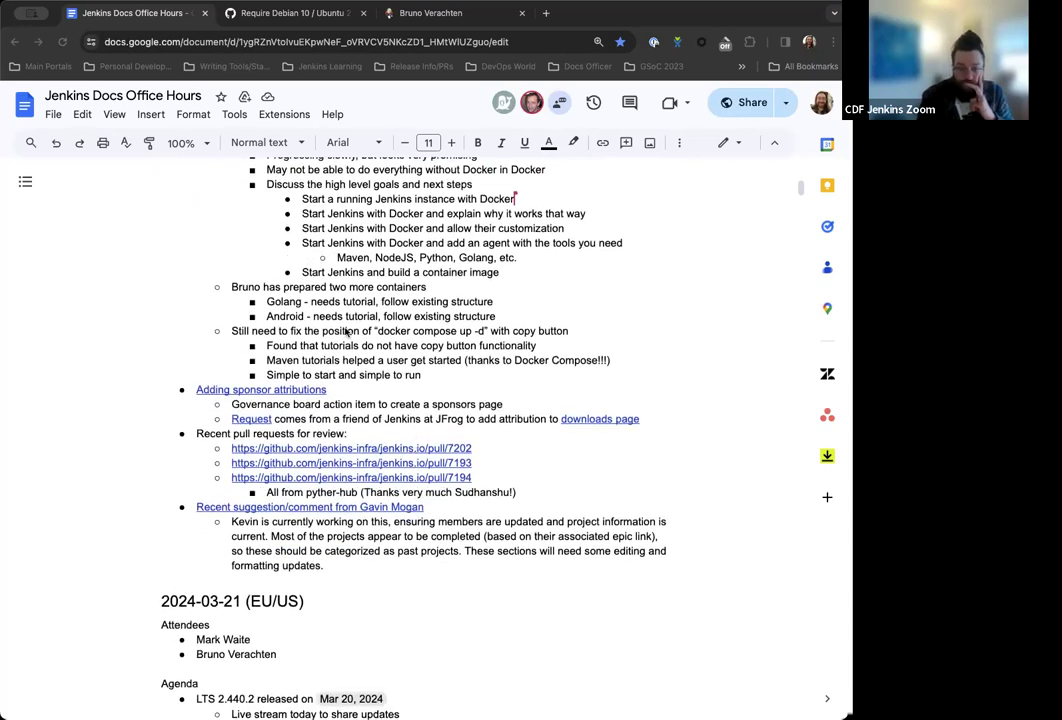
Open the GitHub issue linked from the "Adding sponsor attributions" agenda item
{"action": "scroll", "coordinate": [345, 332], "scroll_direction": "down", "scroll_amount": 1}
{"action": "scroll", "coordinate": [345, 332], "scroll_direction": "down", "scroll_amount": 3}
{"action": "scroll", "coordinate": [345, 332], "scroll_direction": "down", "scroll_amount": 5}
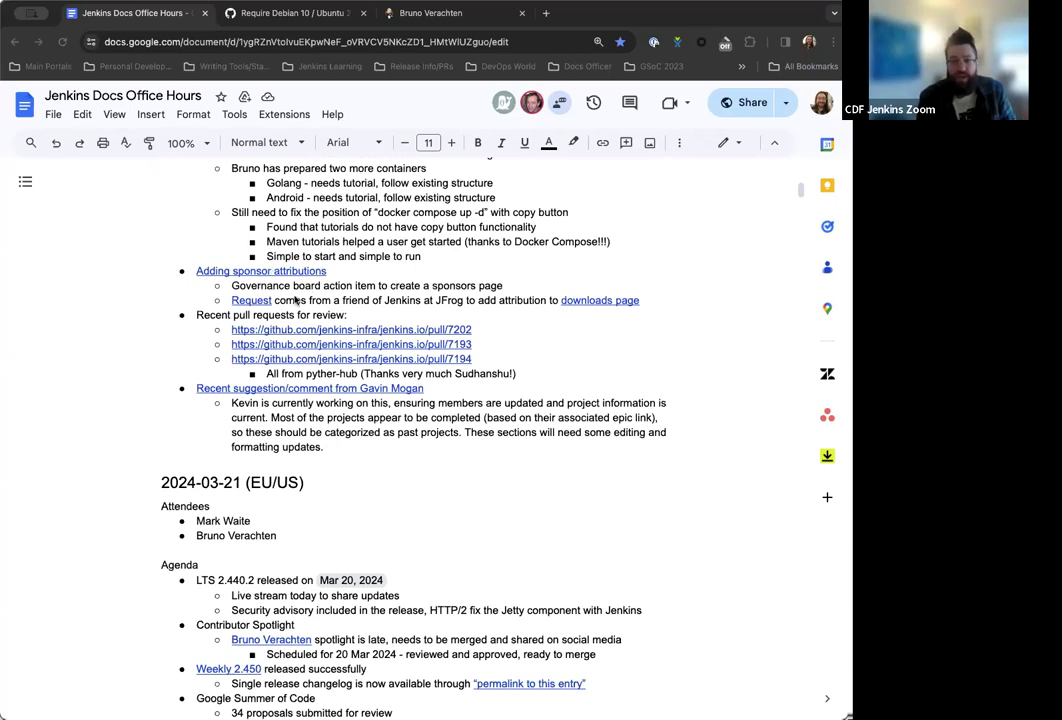
{"action": "left_click", "coordinate": [268, 271]}
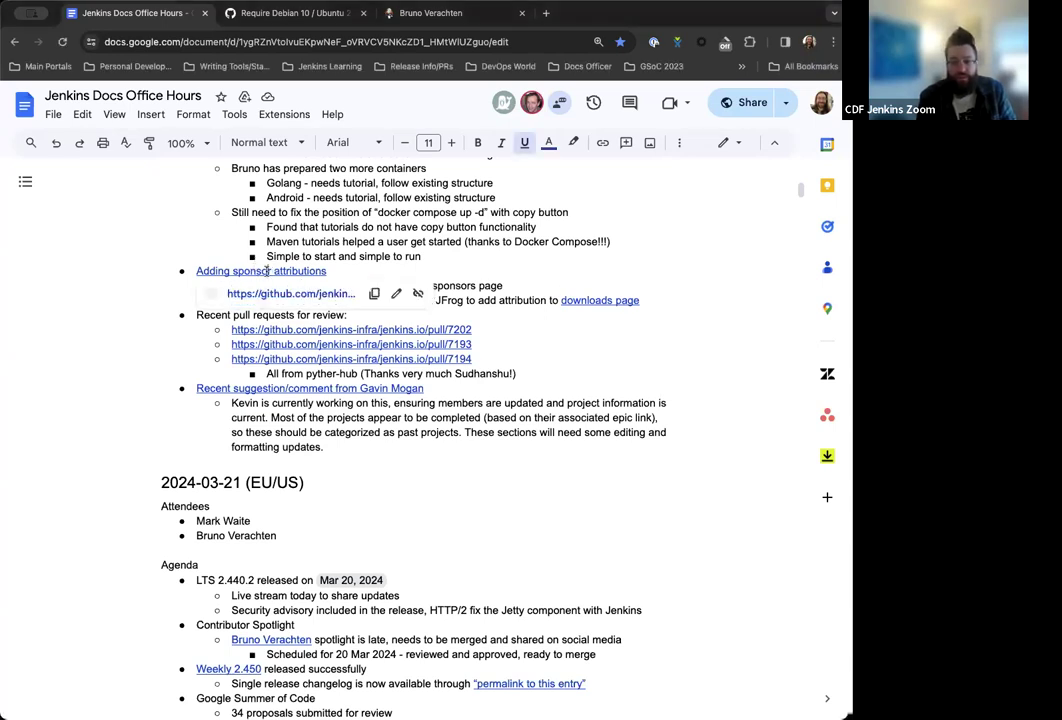
{"action": "left_click", "coordinate": [275, 294]}
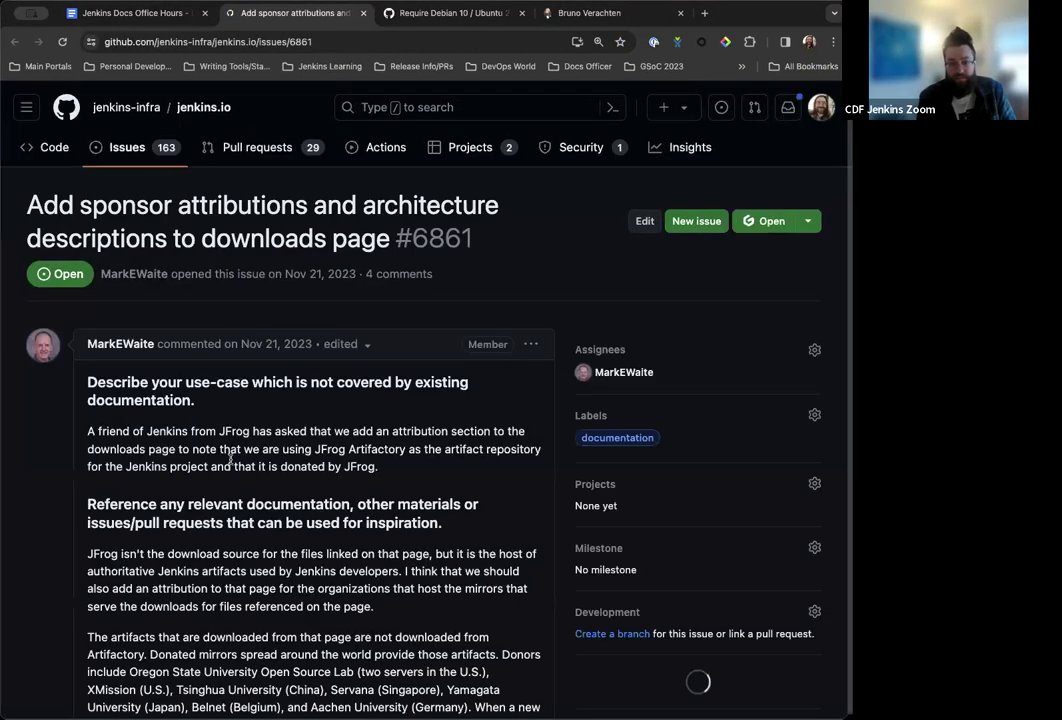
Find the "Add a Sponsors page" pull request #6882 mentioned at the end of the issue and open it
{"action": "scroll", "coordinate": [230, 460], "scroll_direction": "down", "scroll_amount": 4}
{"action": "scroll", "coordinate": [230, 460], "scroll_direction": "down", "scroll_amount": 15}
{"action": "scroll", "coordinate": [225, 440], "scroll_direction": "up", "scroll_amount": 3}
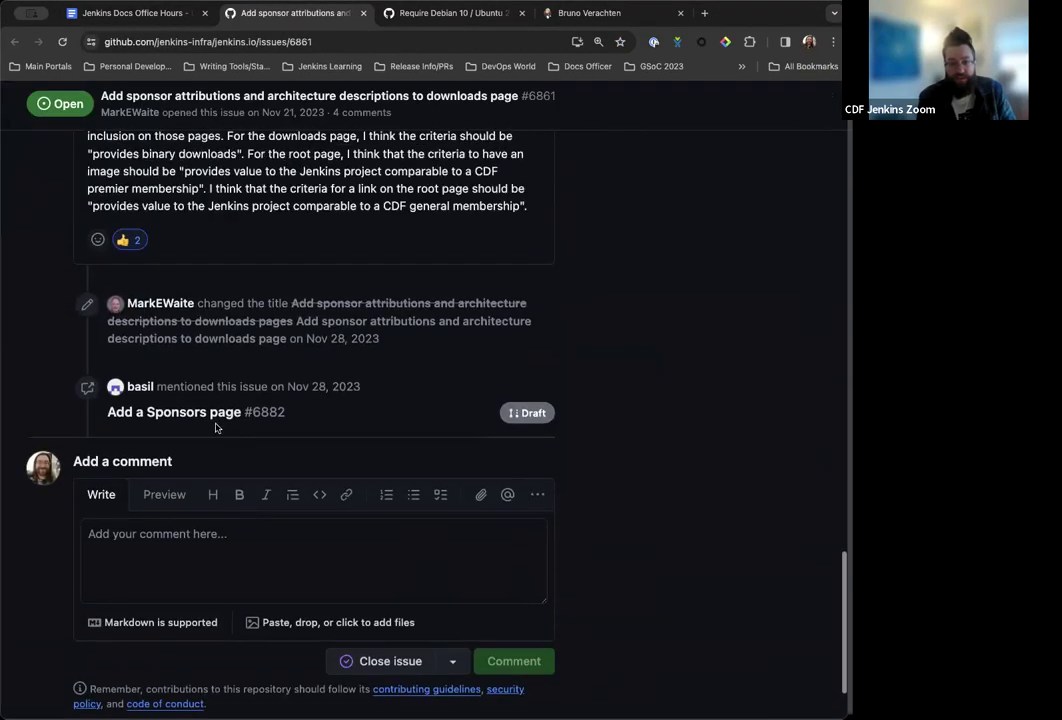
{"action": "left_click", "coordinate": [214, 420]}
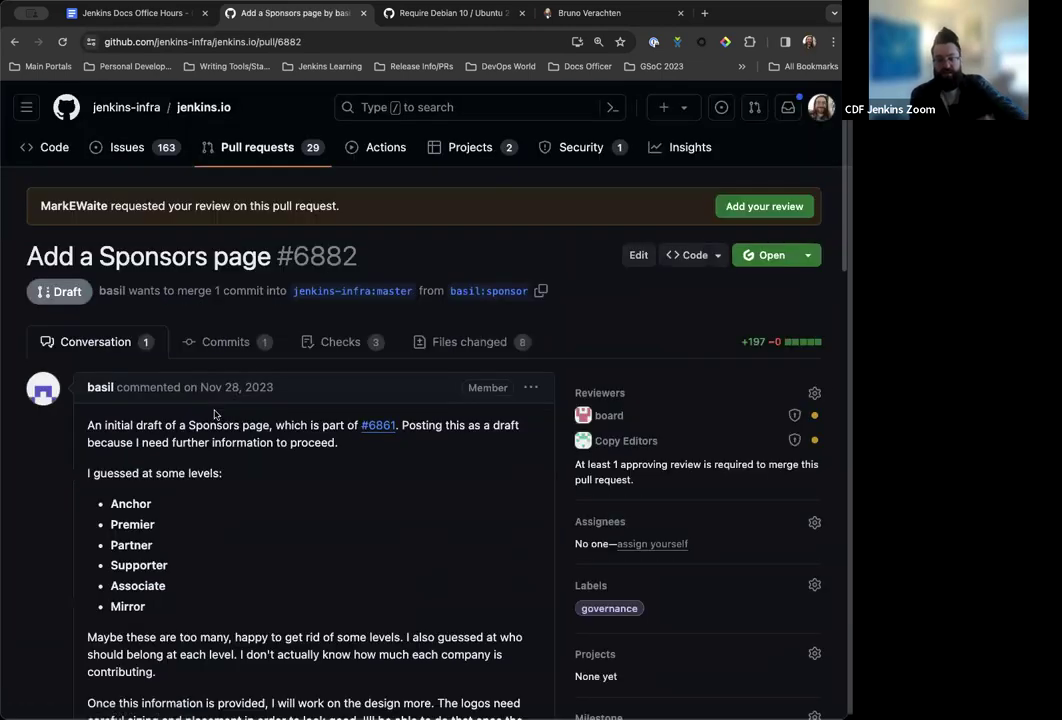
Examine the Sponsors page pull request conversation, focusing on the comment that proposes the sponsor levels
{"action": "scroll", "coordinate": [214, 409], "scroll_direction": "down", "scroll_amount": 10}
{"action": "scroll", "coordinate": [214, 409], "scroll_direction": "down", "scroll_amount": 10}
{"action": "scroll", "coordinate": [214, 410], "scroll_direction": "up", "scroll_amount": 7}
{"action": "scroll", "coordinate": [214, 415], "scroll_direction": "up", "scroll_amount": 5}
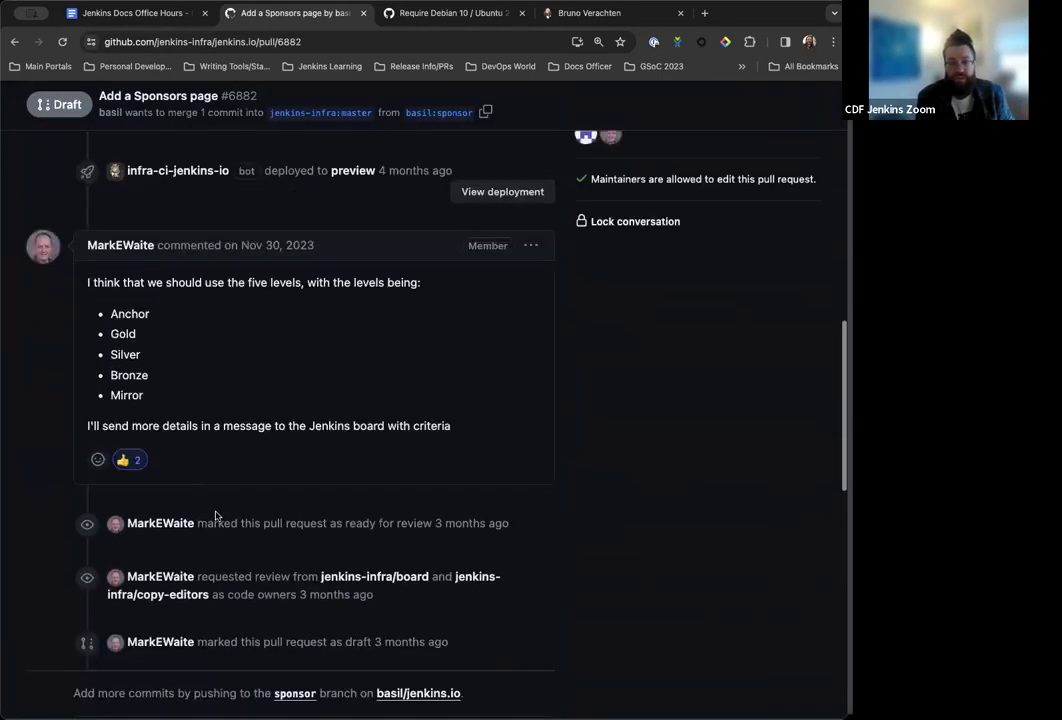
{"action": "scroll", "coordinate": [215, 515], "scroll_direction": "up", "scroll_amount": 2}
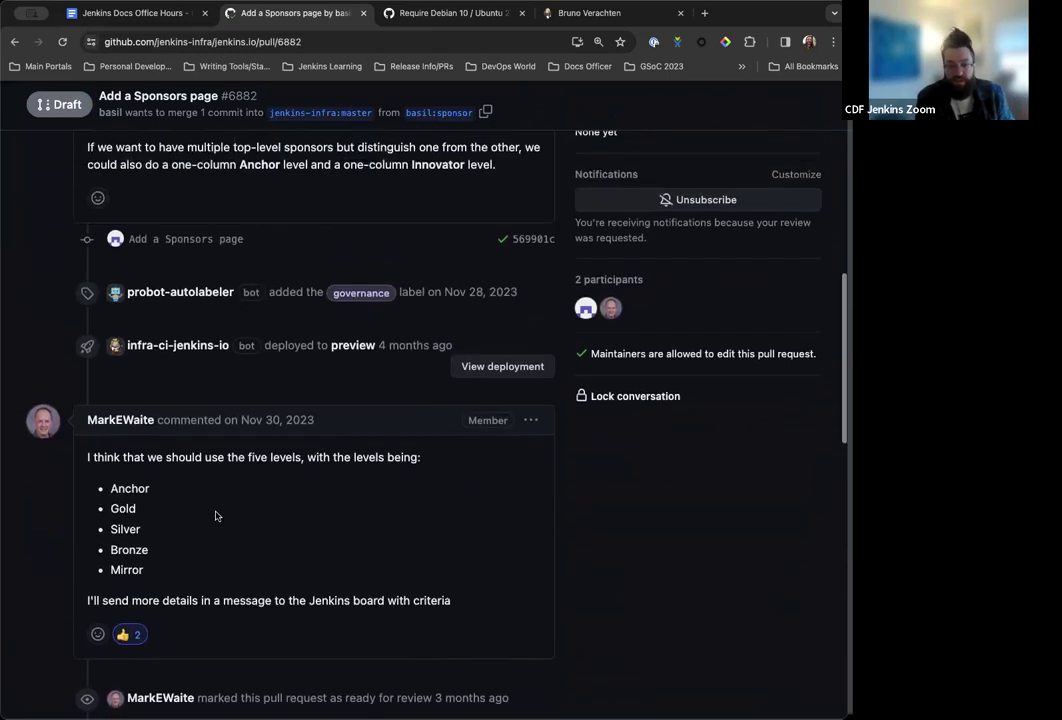
{"action": "left_click", "coordinate": [150, 14]}
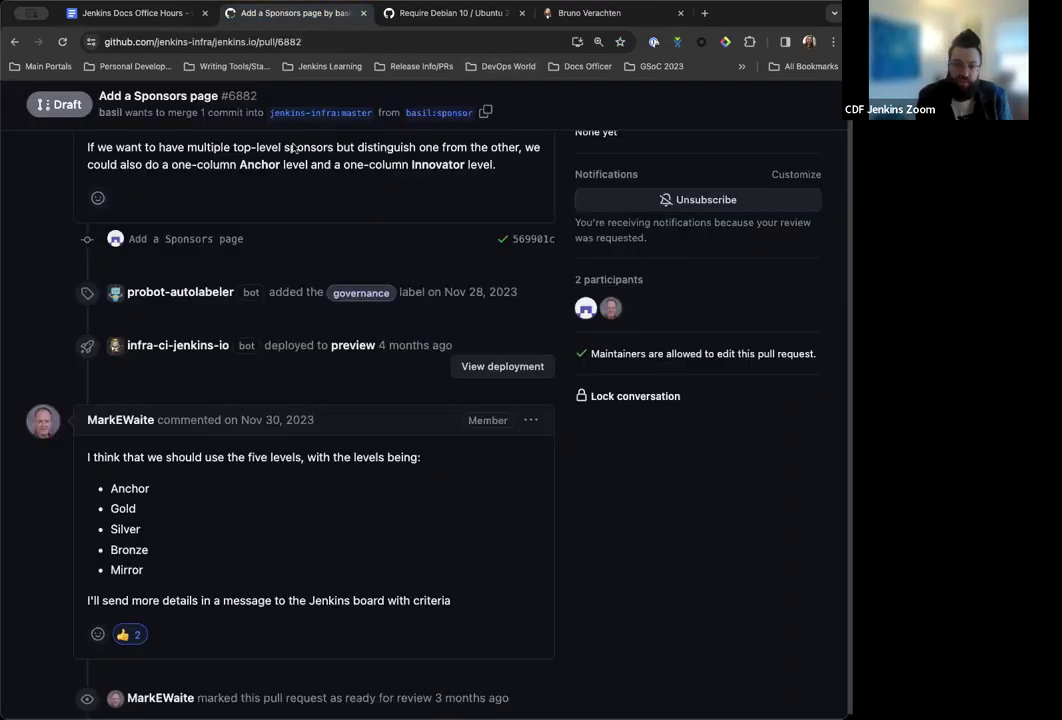
{"action": "left_click", "coordinate": [290, 13]}
{"action": "scroll", "coordinate": [183, 422], "scroll_direction": "down", "scroll_amount": 1}
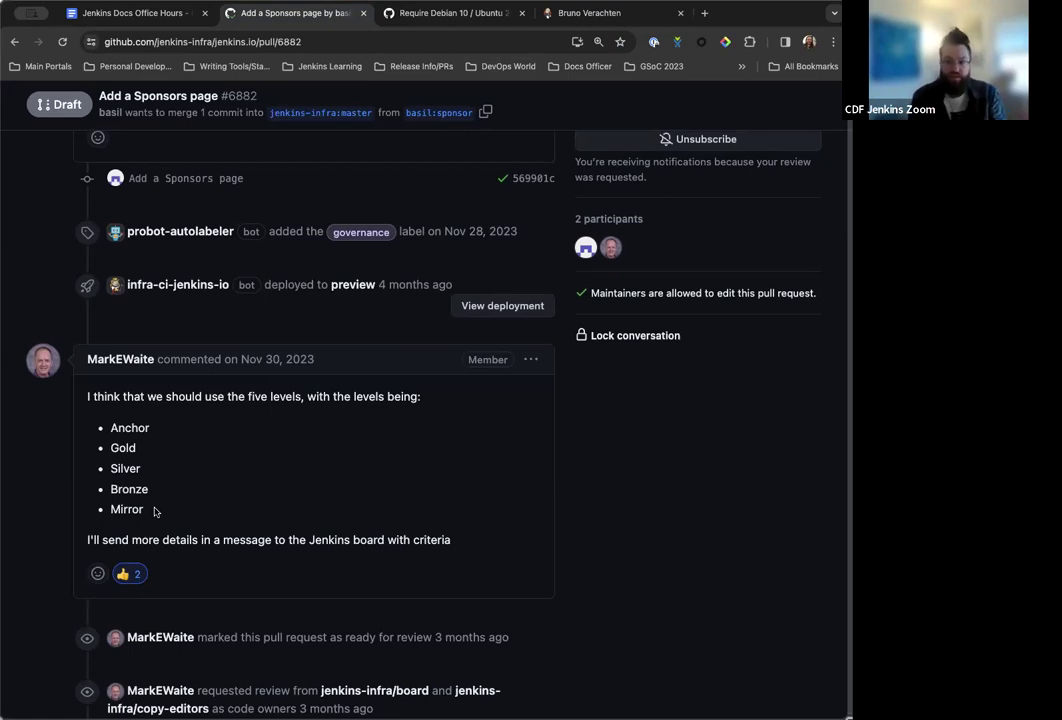
Return to the agenda's recent pull requests for review and open pull request 7194 on the parent POM page
{"action": "left_click", "coordinate": [152, 12]}
{"action": "scroll", "coordinate": [352, 327], "scroll_direction": "down", "scroll_amount": 1}
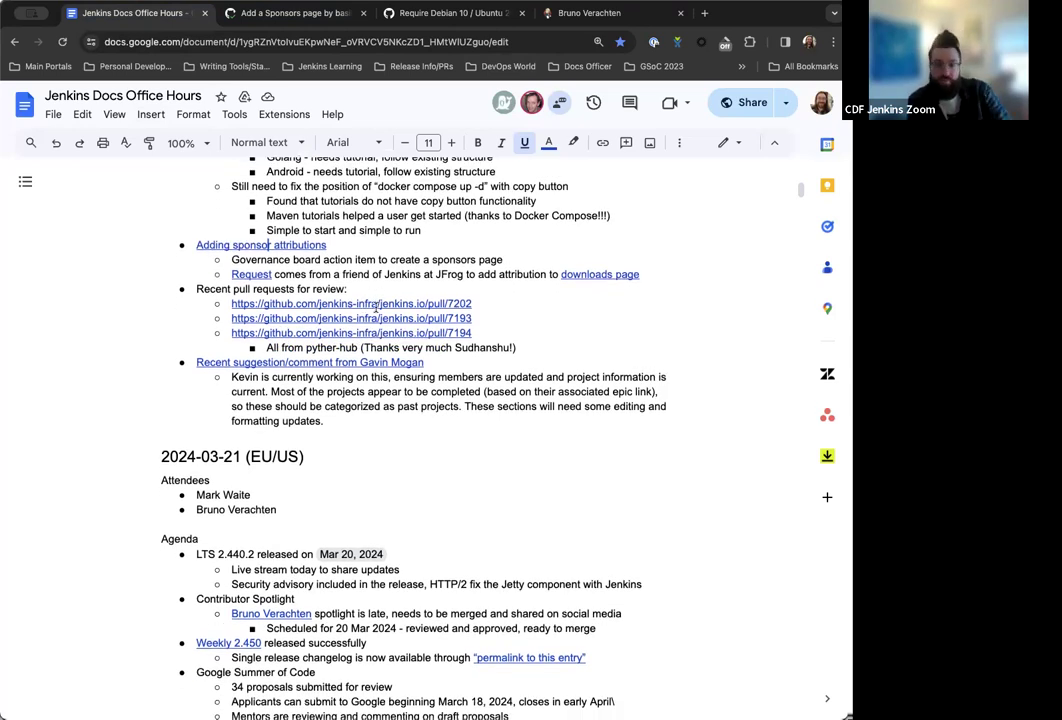
{"action": "scroll", "coordinate": [376, 310], "scroll_direction": "down", "scroll_amount": 1}
{"action": "scroll", "coordinate": [479, 321], "scroll_direction": "down", "scroll_amount": 1}
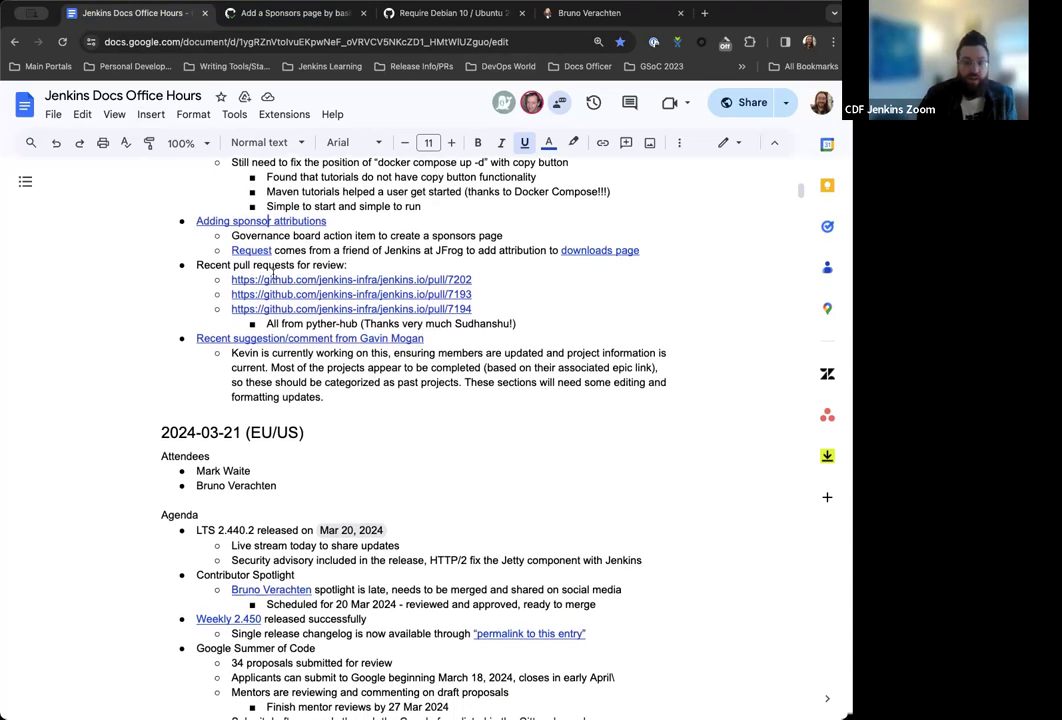
{"action": "scroll", "coordinate": [262, 289], "scroll_direction": "down", "scroll_amount": 1}
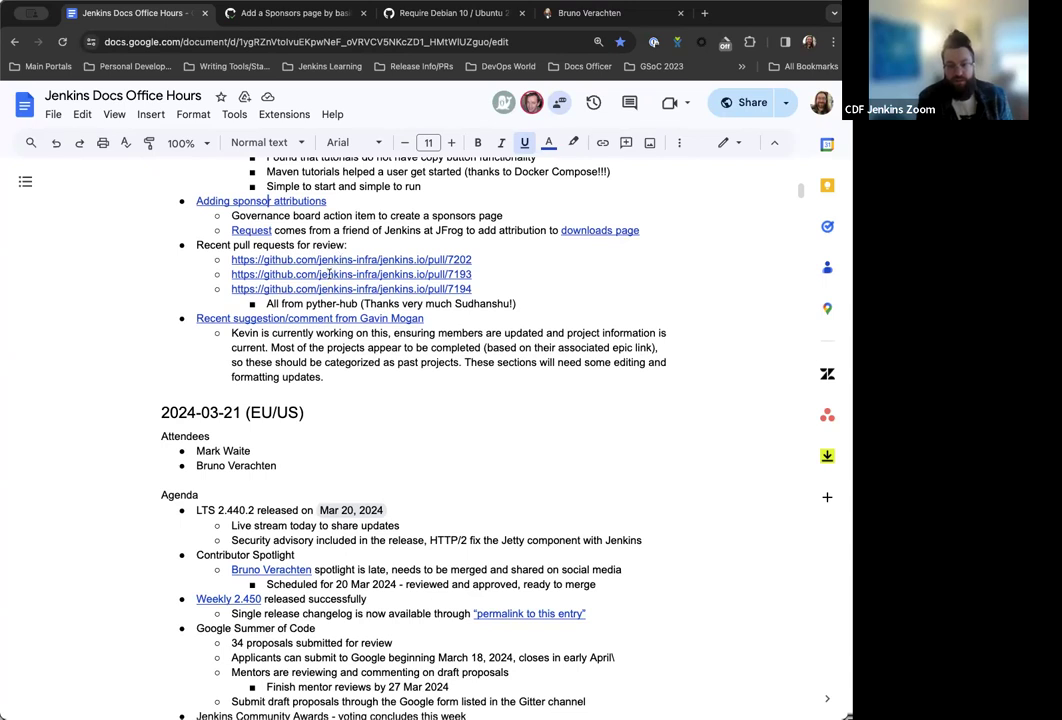
{"action": "left_click", "coordinate": [323, 288]}
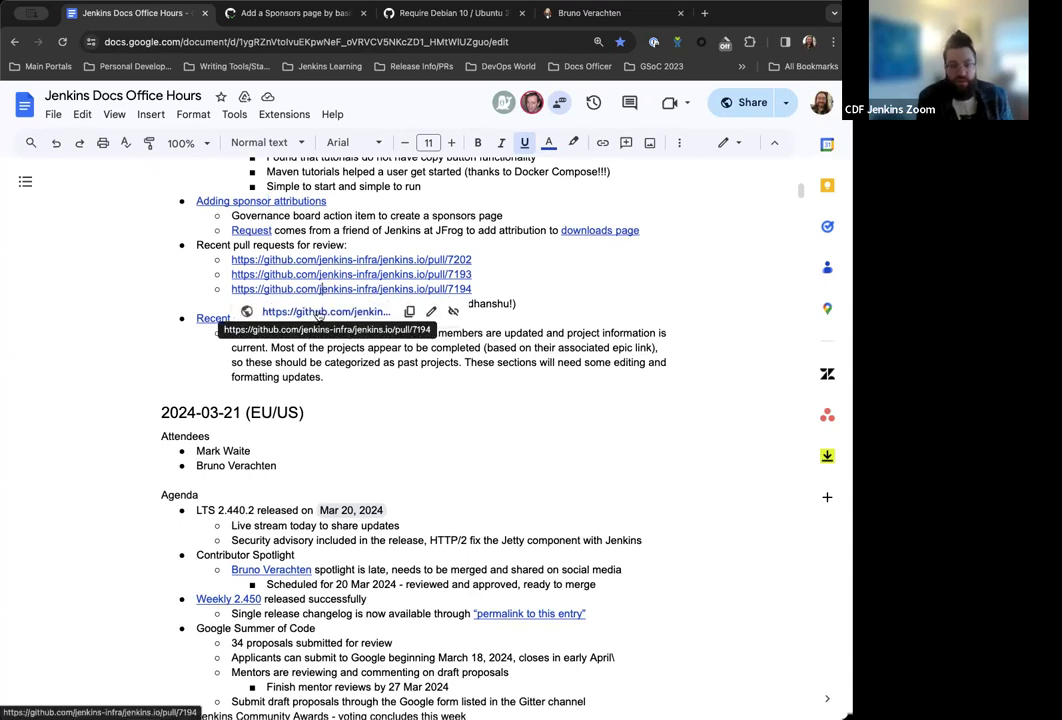
{"action": "left_click", "coordinate": [317, 314]}
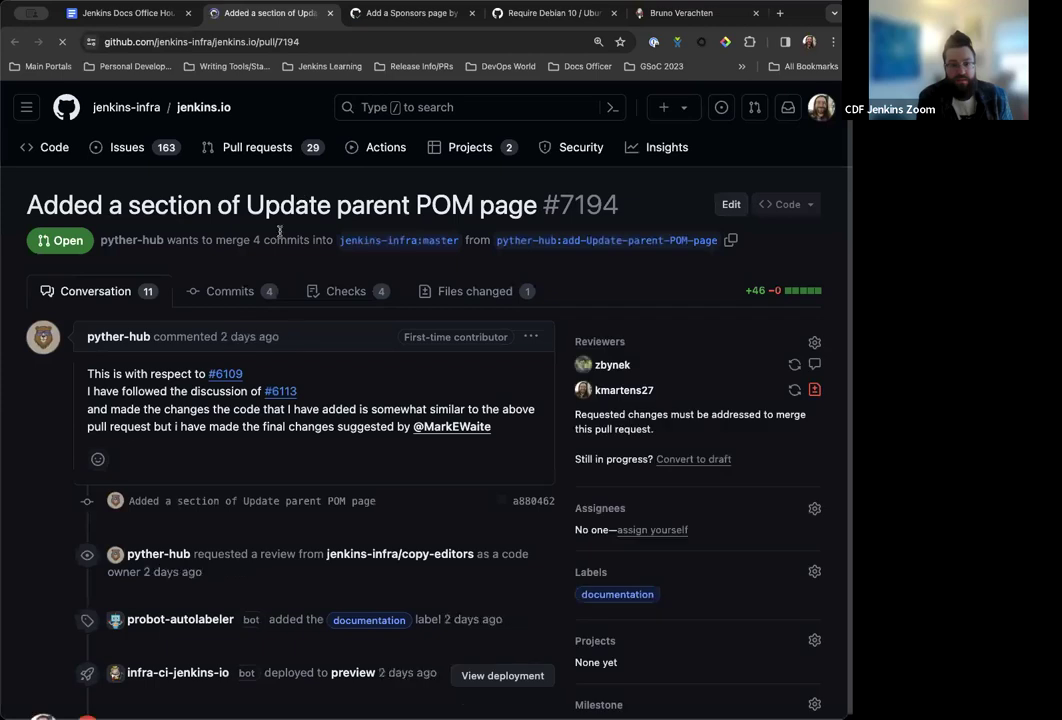
{"action": "scroll", "coordinate": [259, 123], "scroll_direction": "down", "scroll_amount": 1}
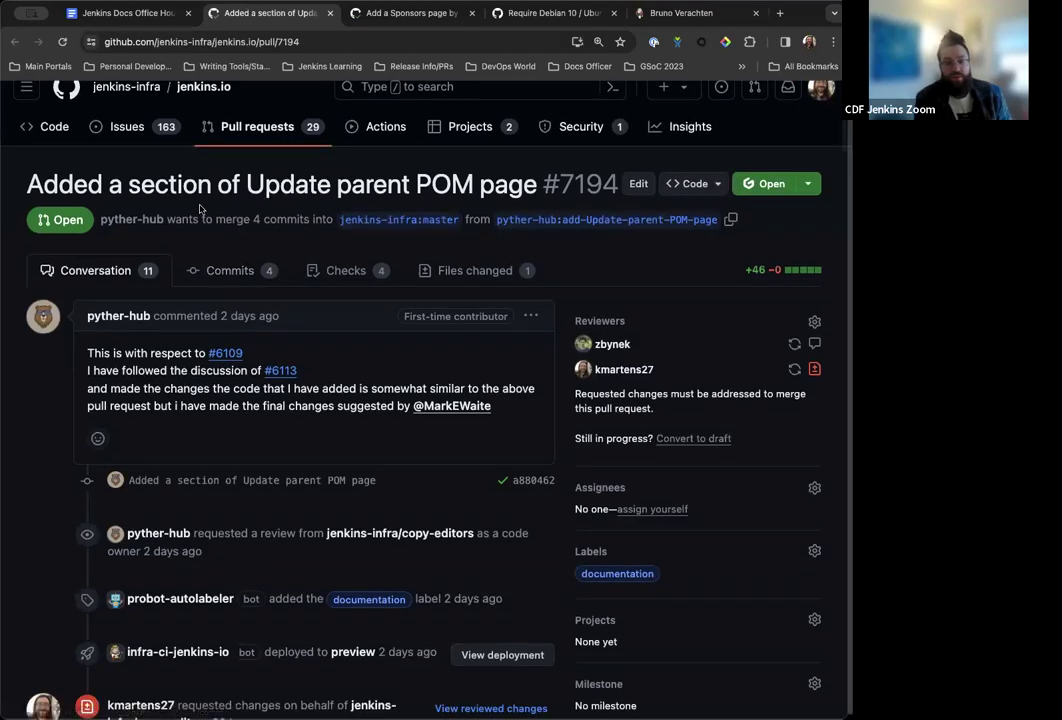
Open pull request 7202 from the agenda's review list and examine its description and changed files
{"action": "left_click", "coordinate": [125, 13]}
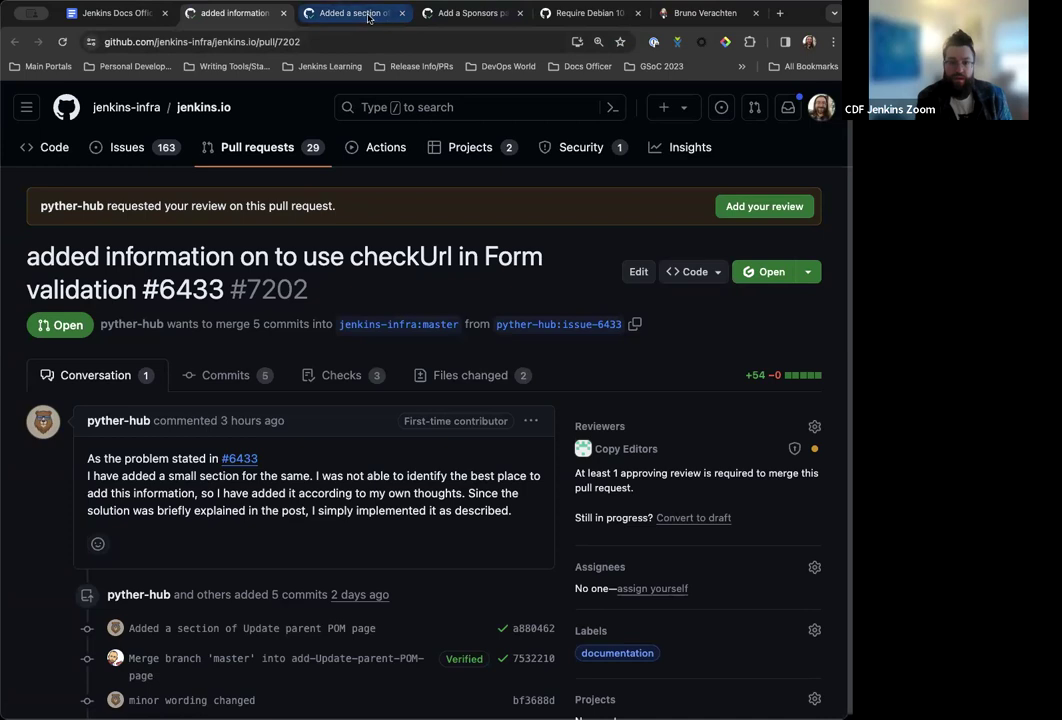
{"action": "left_click", "coordinate": [368, 14]}
{"action": "left_click", "coordinate": [182, 12]}
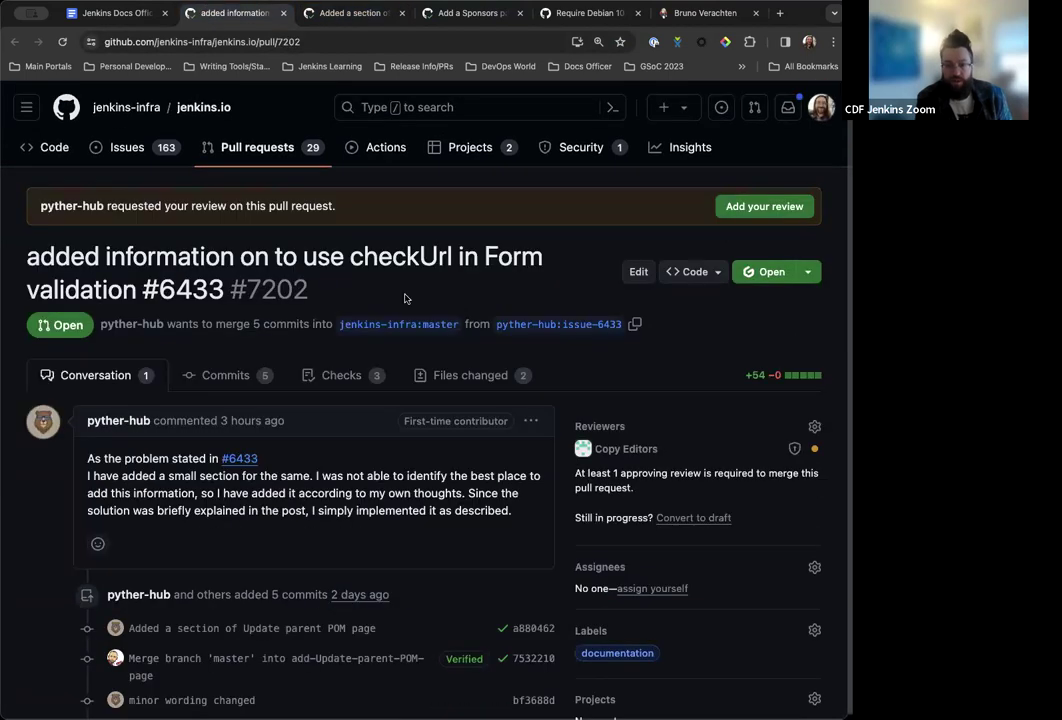
{"action": "scroll", "coordinate": [442, 314], "scroll_direction": "down", "scroll_amount": 5}
{"action": "scroll", "coordinate": [450, 316], "scroll_direction": "up", "scroll_amount": 4}
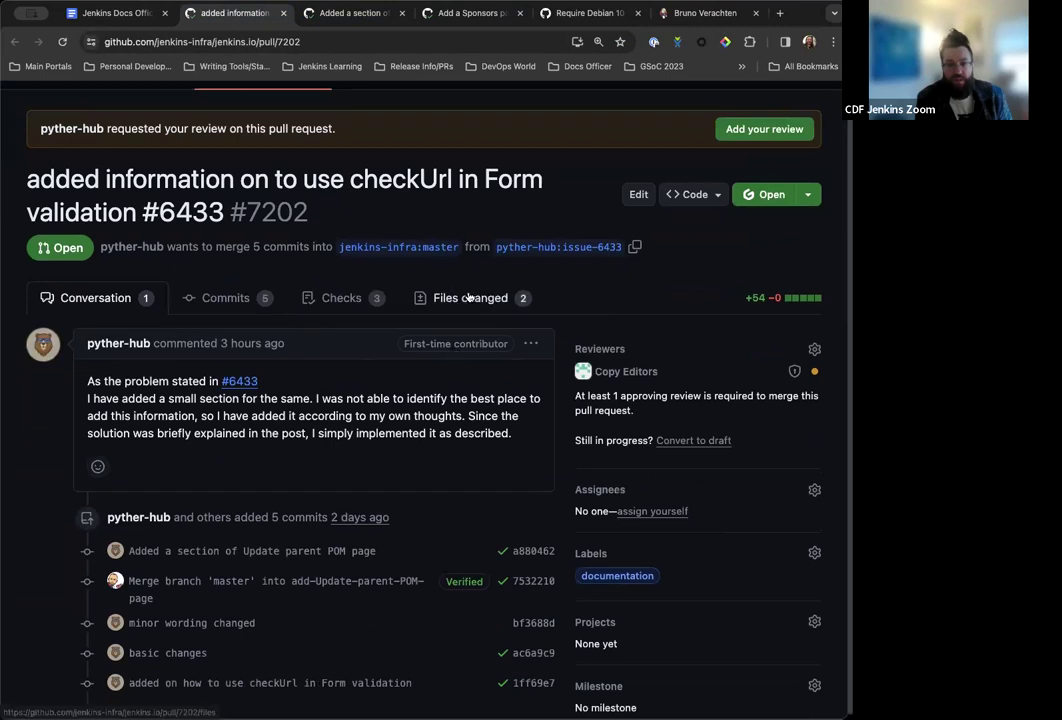
{"action": "left_click", "coordinate": [484, 301]}
{"action": "scroll", "coordinate": [340, 480], "scroll_direction": "down", "scroll_amount": 10}
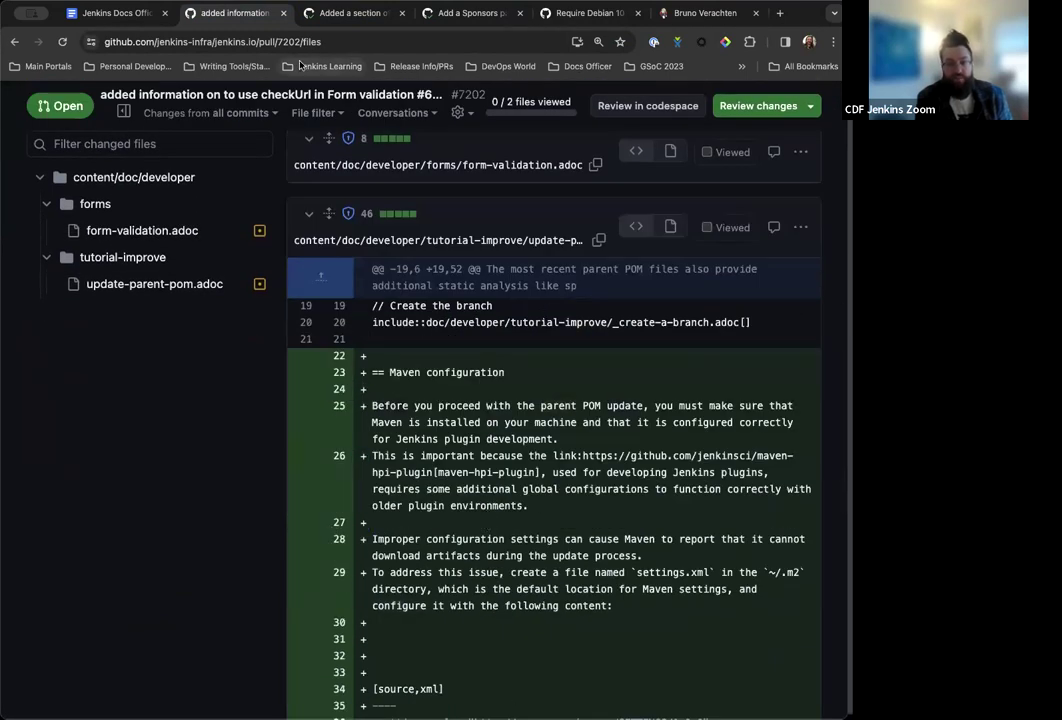
Go back to pull request 7194 and read the review comment requesting changes
{"action": "left_click", "coordinate": [112, 13]}
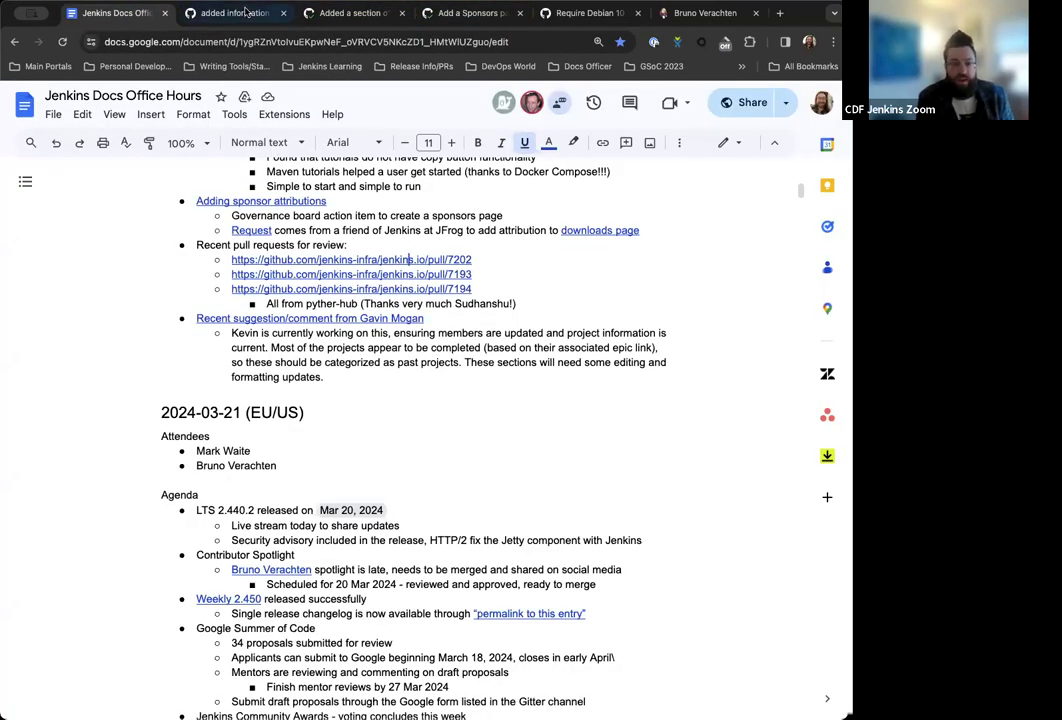
{"action": "left_click", "coordinate": [348, 14]}
{"action": "scroll", "coordinate": [329, 408], "scroll_direction": "down", "scroll_amount": 20}
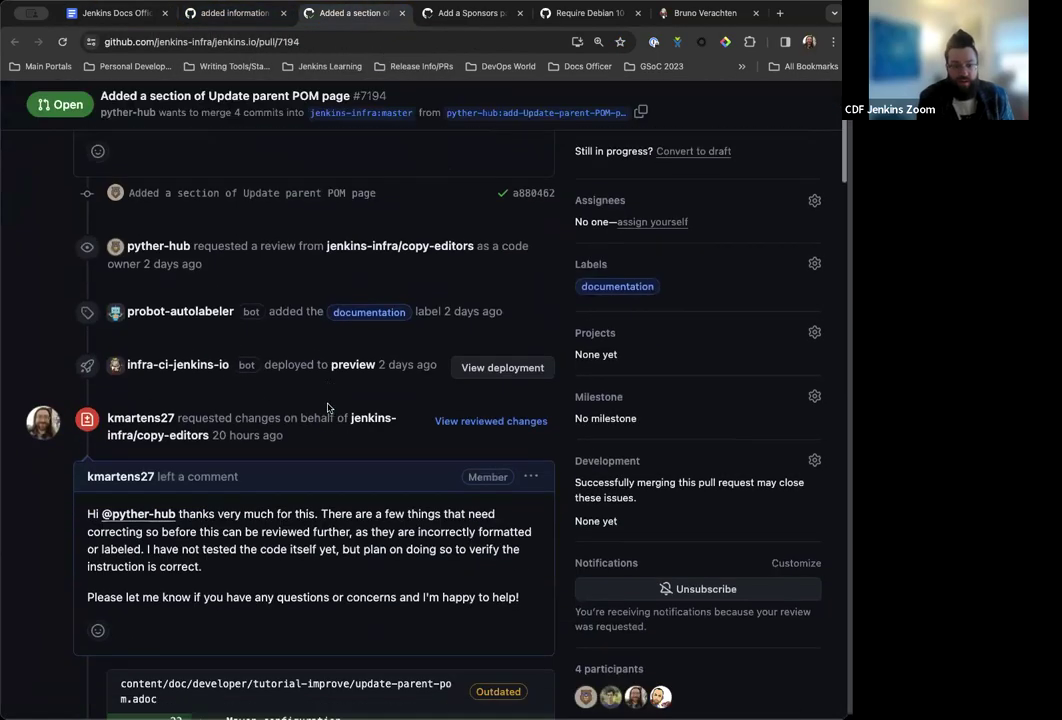
Examine the remaining review suggestions and latest commits in pull request 7194
{"action": "scroll", "coordinate": [329, 408], "scroll_direction": "down", "scroll_amount": 15}
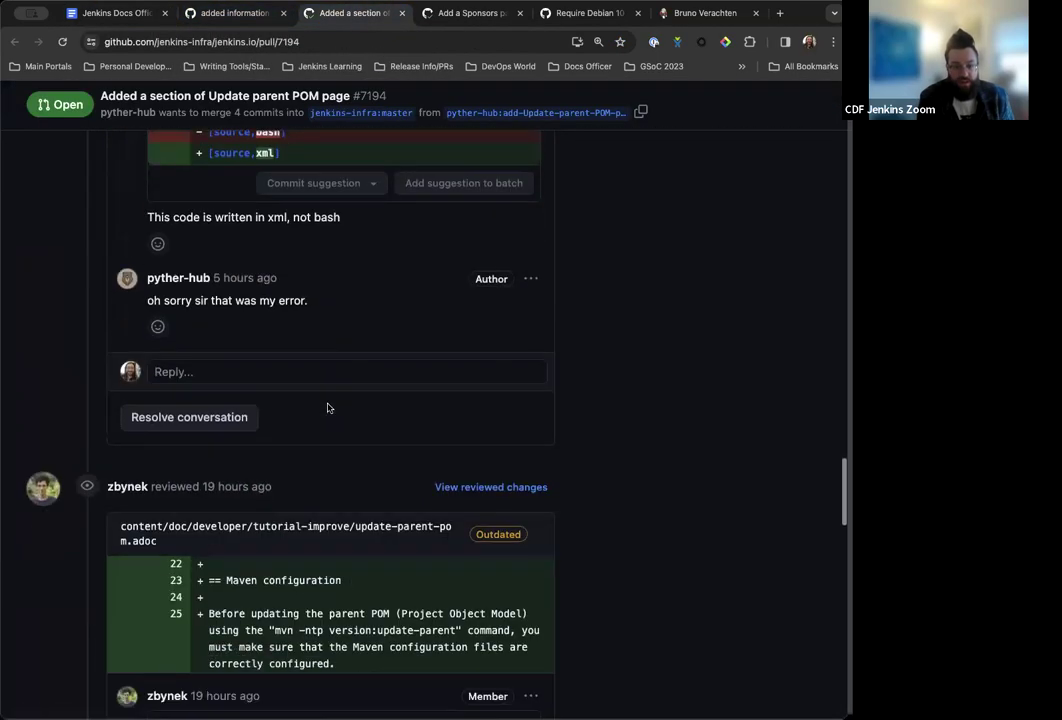
{"action": "scroll", "coordinate": [130, 318], "scroll_direction": "down", "scroll_amount": 6}
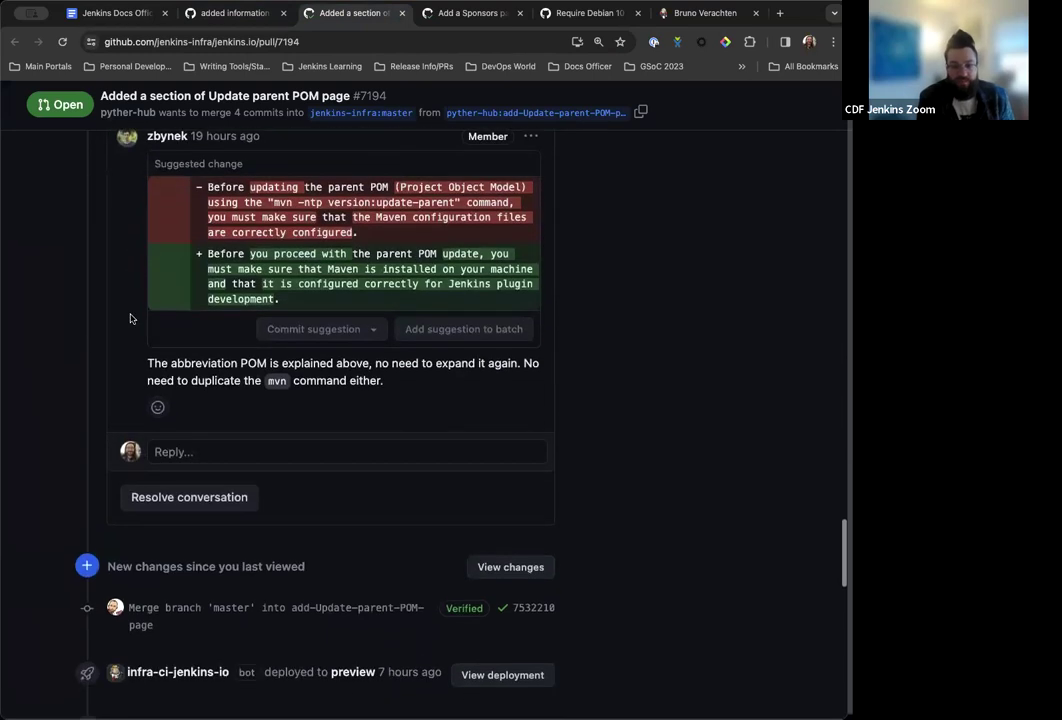
{"action": "scroll", "coordinate": [130, 318], "scroll_direction": "down", "scroll_amount": 4}
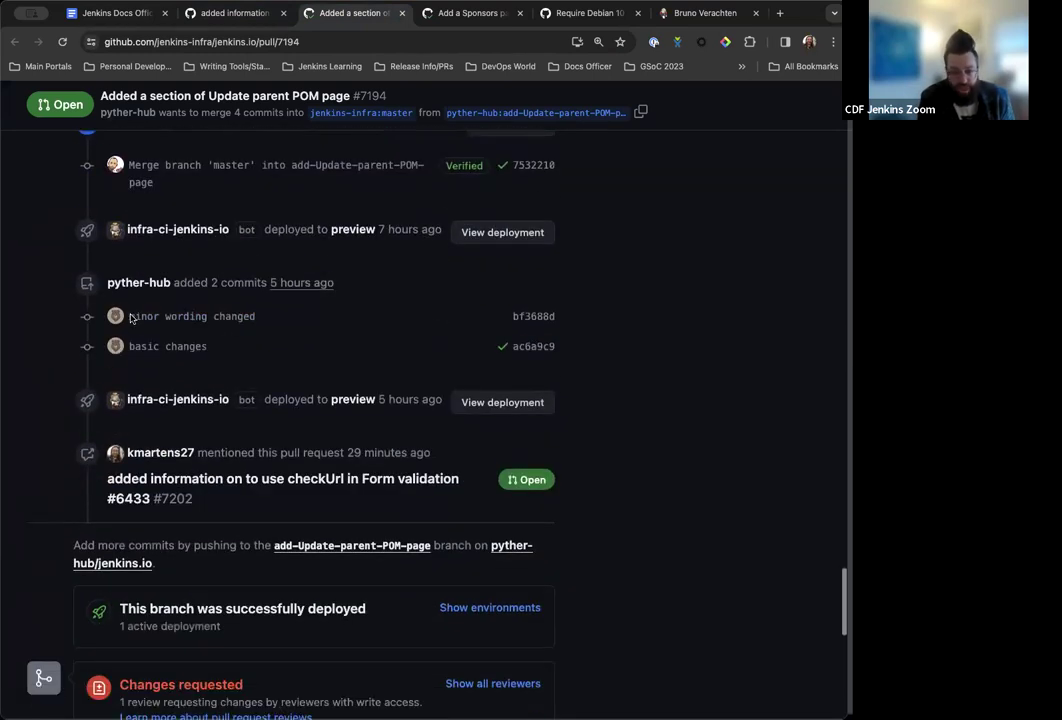
Return to the meeting agenda and read the item on the recent suggestion about members and project information
{"action": "left_click", "coordinate": [125, 14]}
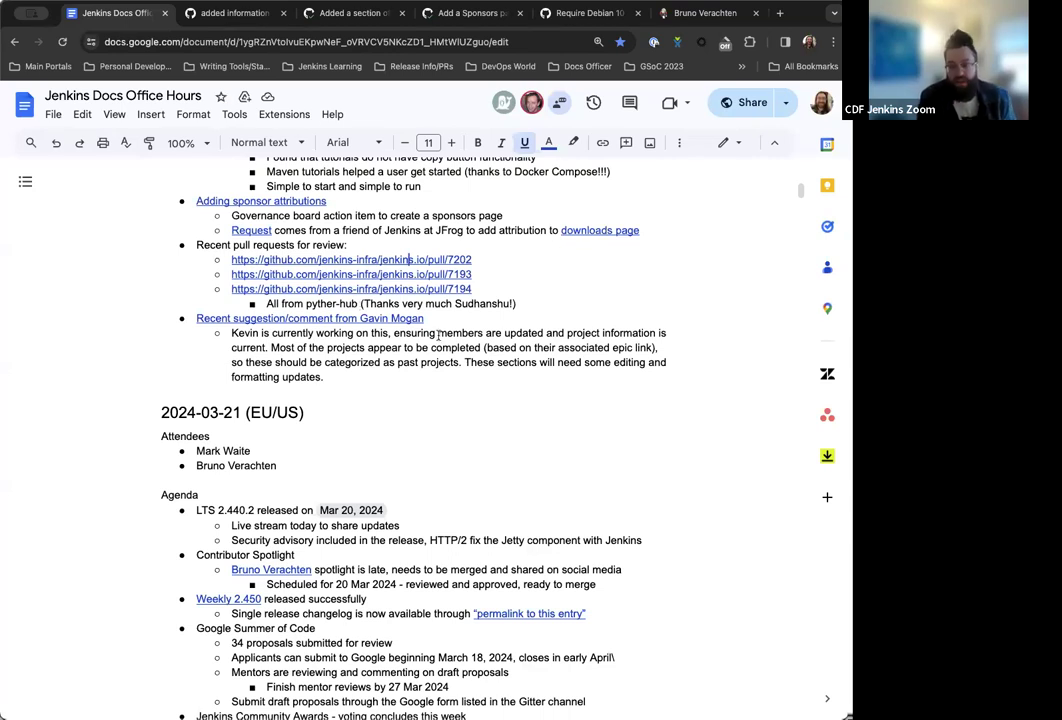
{"action": "scroll", "coordinate": [438, 335], "scroll_direction": "up", "scroll_amount": 1}
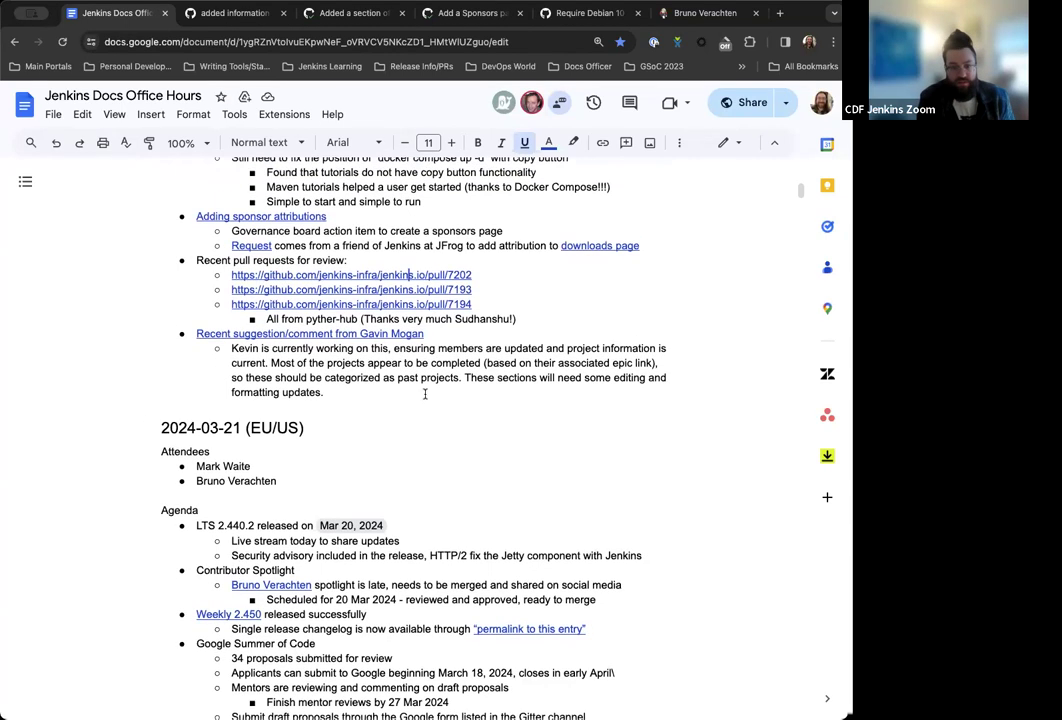
{"action": "scroll", "coordinate": [425, 394], "scroll_direction": "up", "scroll_amount": 1}
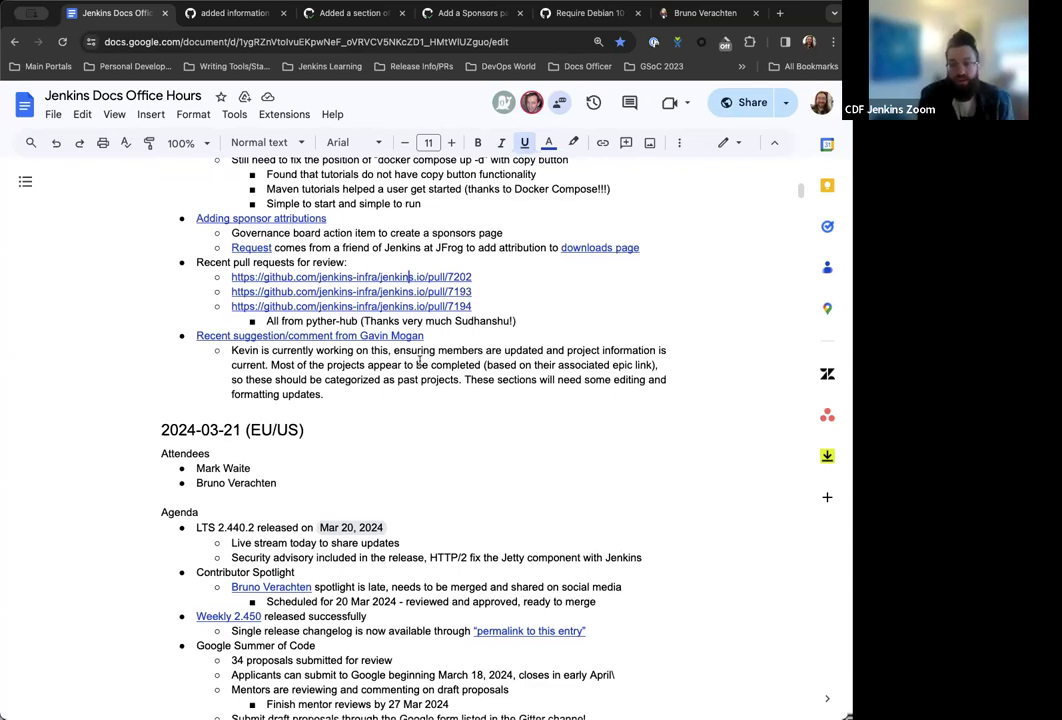
{"action": "scroll", "coordinate": [419, 358], "scroll_direction": "down", "scroll_amount": 1}
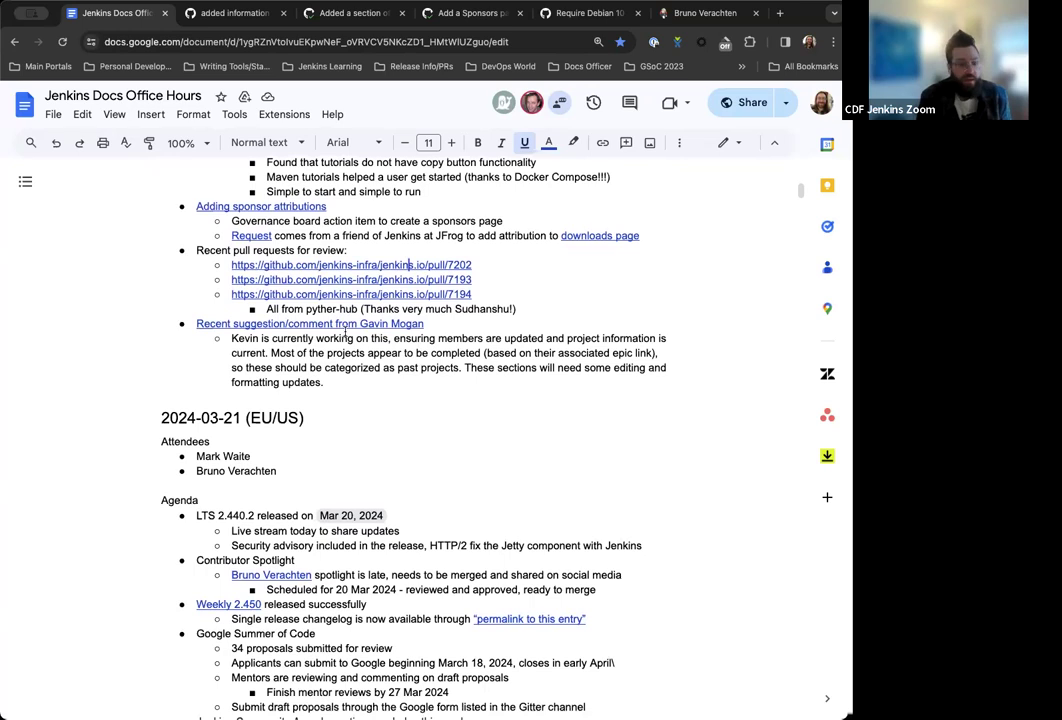
{"action": "scroll", "coordinate": [346, 334], "scroll_direction": "down", "scroll_amount": 2}
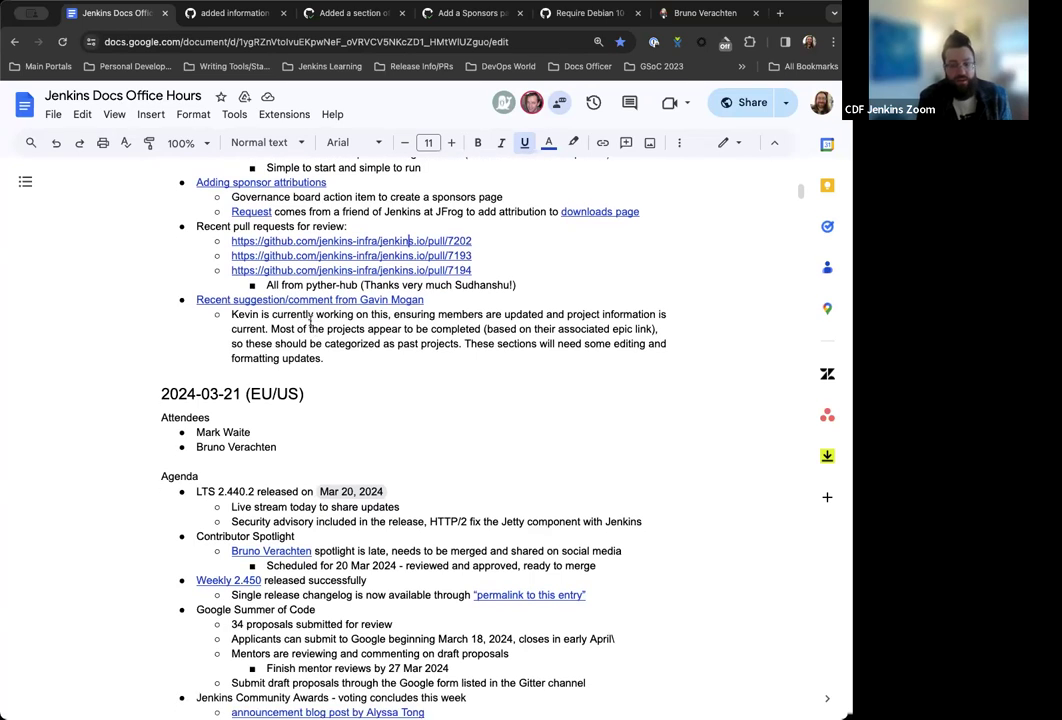
{"action": "scroll", "coordinate": [305, 312], "scroll_direction": "down", "scroll_amount": 1}
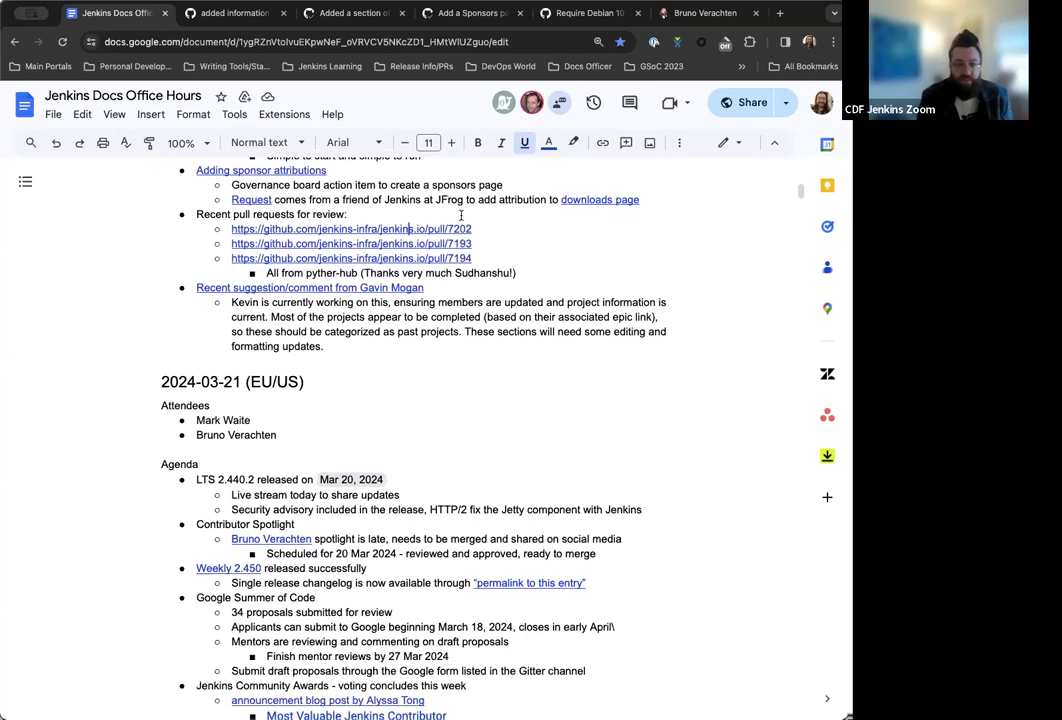
Follow the agenda's recent suggestion/comment link, close the tab it opens, and bring up the Jenkins Documentation SIG page
{"action": "left_click", "coordinate": [310, 287]}
{"action": "left_click", "coordinate": [308, 310]}
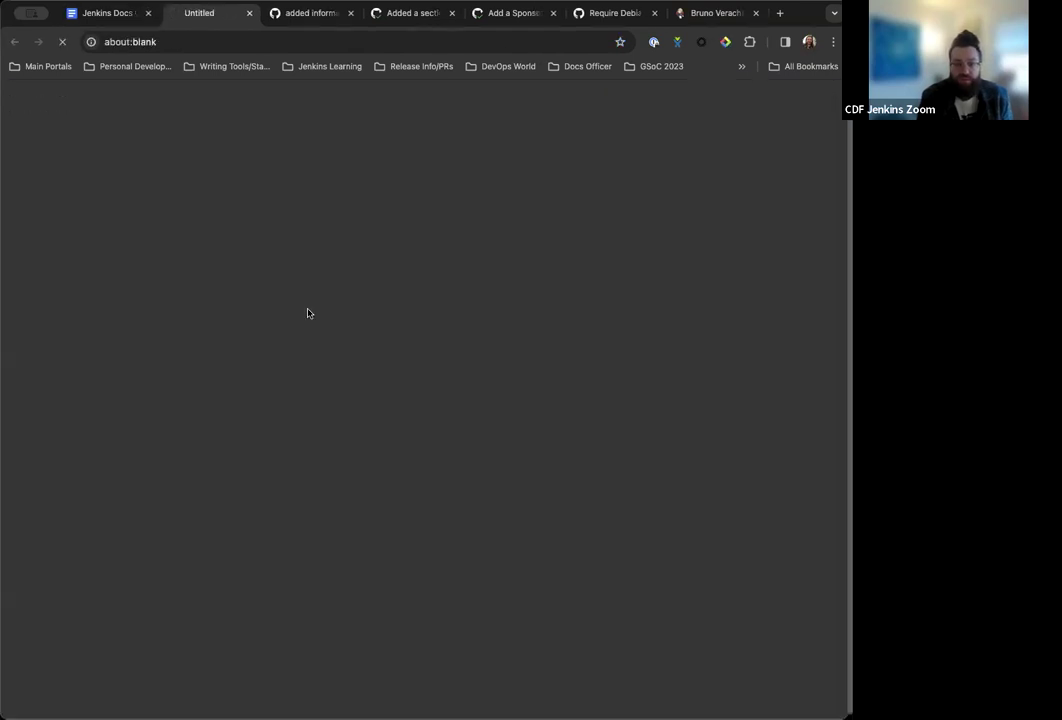
{"action": "left_click", "coordinate": [249, 13]}
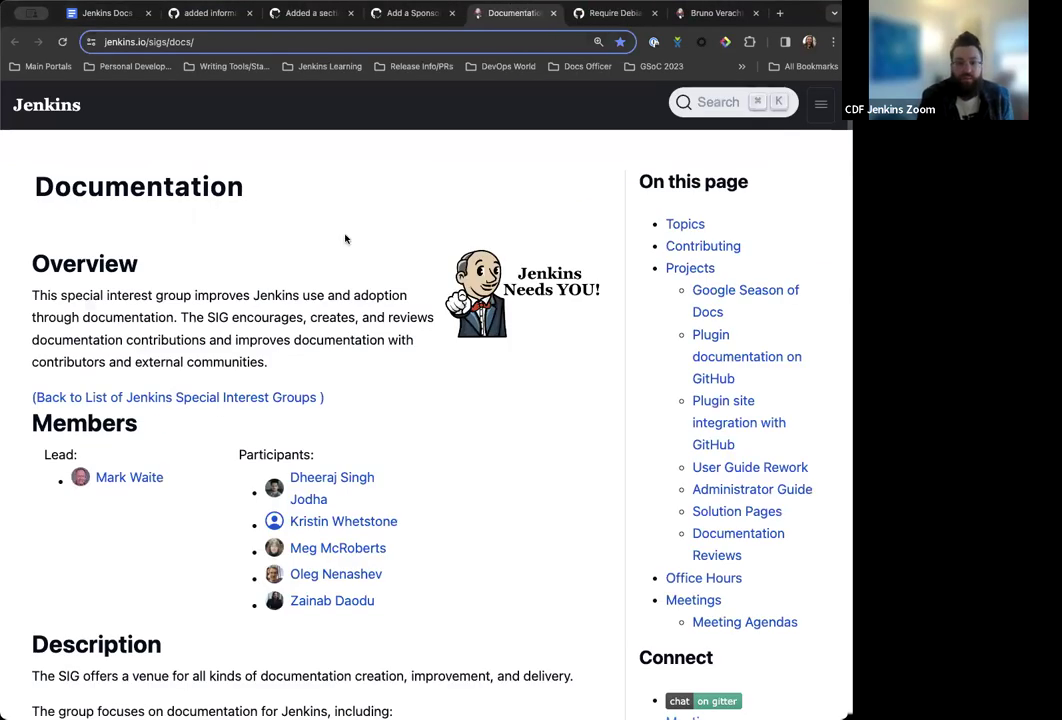
Examine the Documentation SIG page from the members and description through the project sections to User Guide Rework
{"action": "scroll", "coordinate": [345, 237], "scroll_direction": "down", "scroll_amount": 1}
{"action": "scroll", "coordinate": [273, 526], "scroll_direction": "down", "scroll_amount": 1}
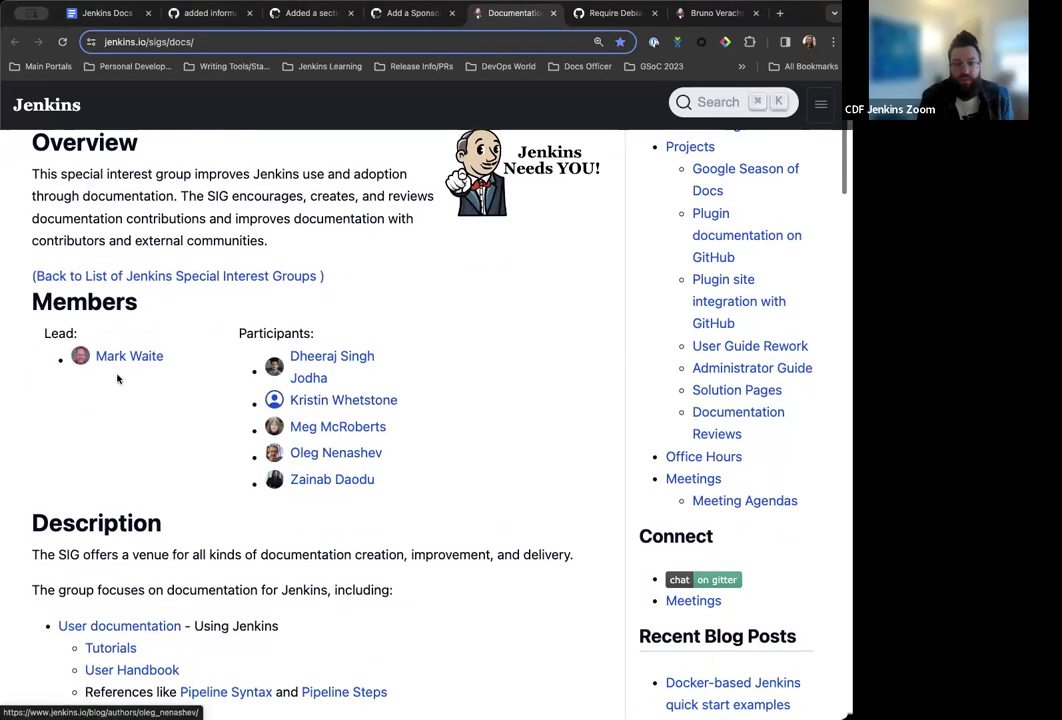
{"action": "scroll", "coordinate": [211, 374], "scroll_direction": "down", "scroll_amount": 5}
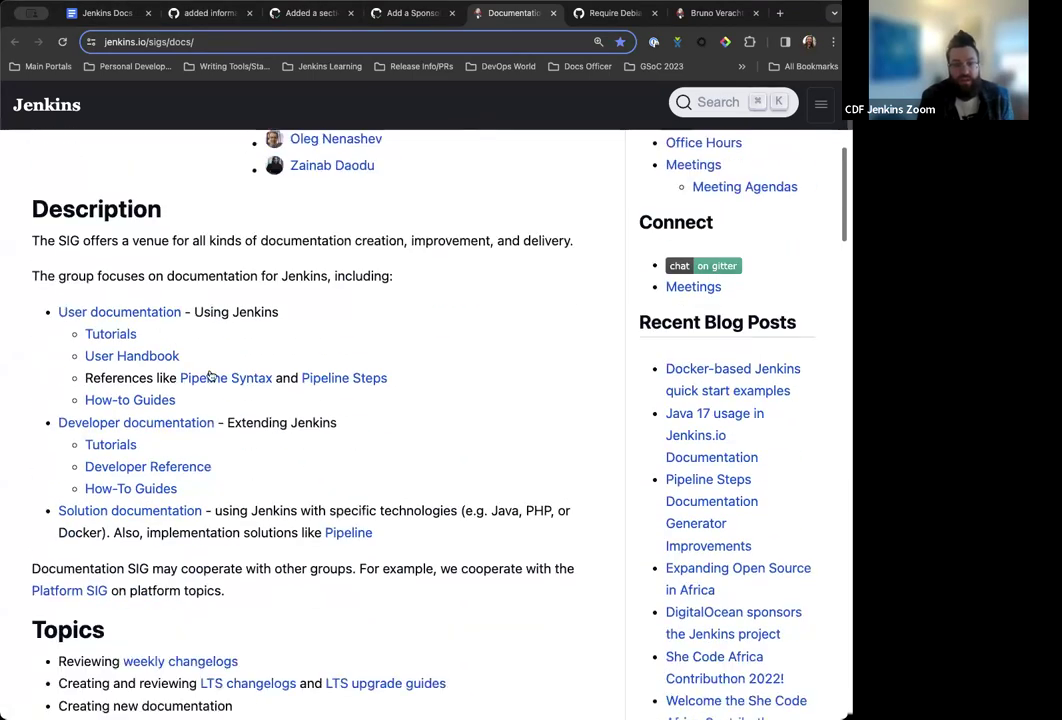
{"action": "scroll", "coordinate": [148, 248], "scroll_direction": "down", "scroll_amount": 5}
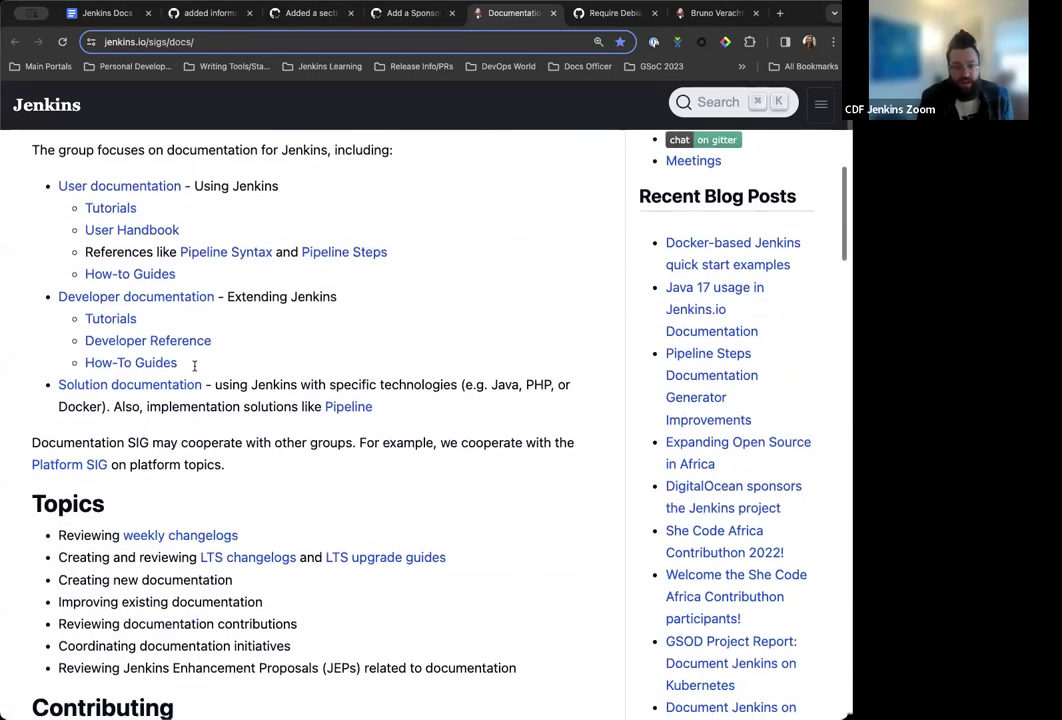
{"action": "scroll", "coordinate": [194, 367], "scroll_direction": "down", "scroll_amount": 7}
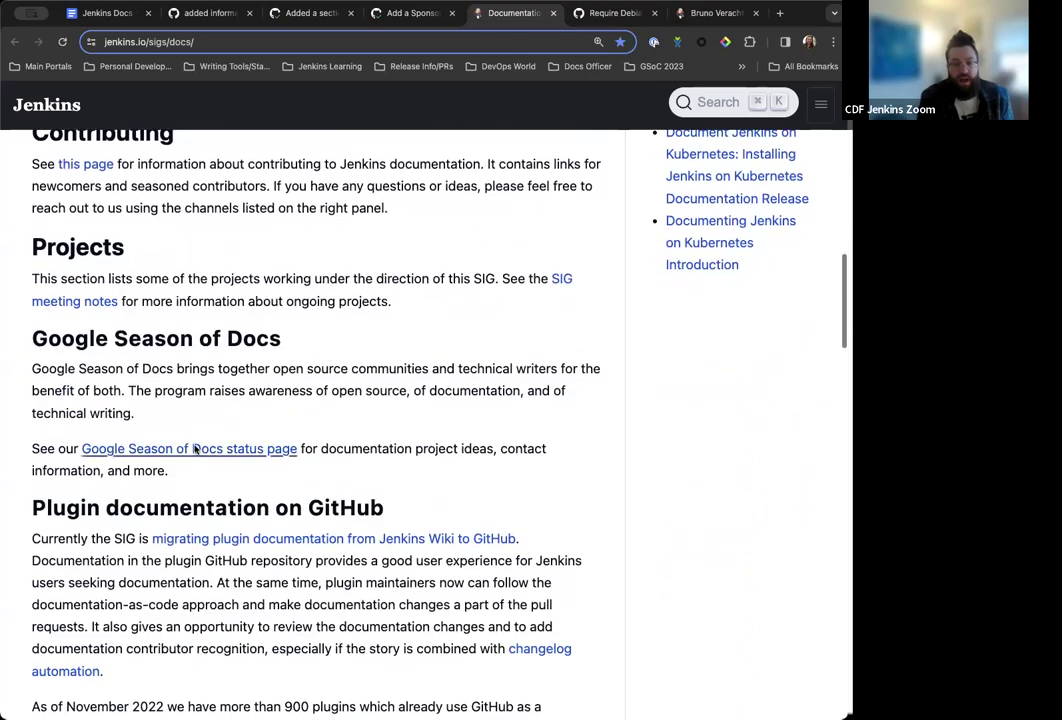
{"action": "scroll", "coordinate": [185, 289], "scroll_direction": "down", "scroll_amount": 1}
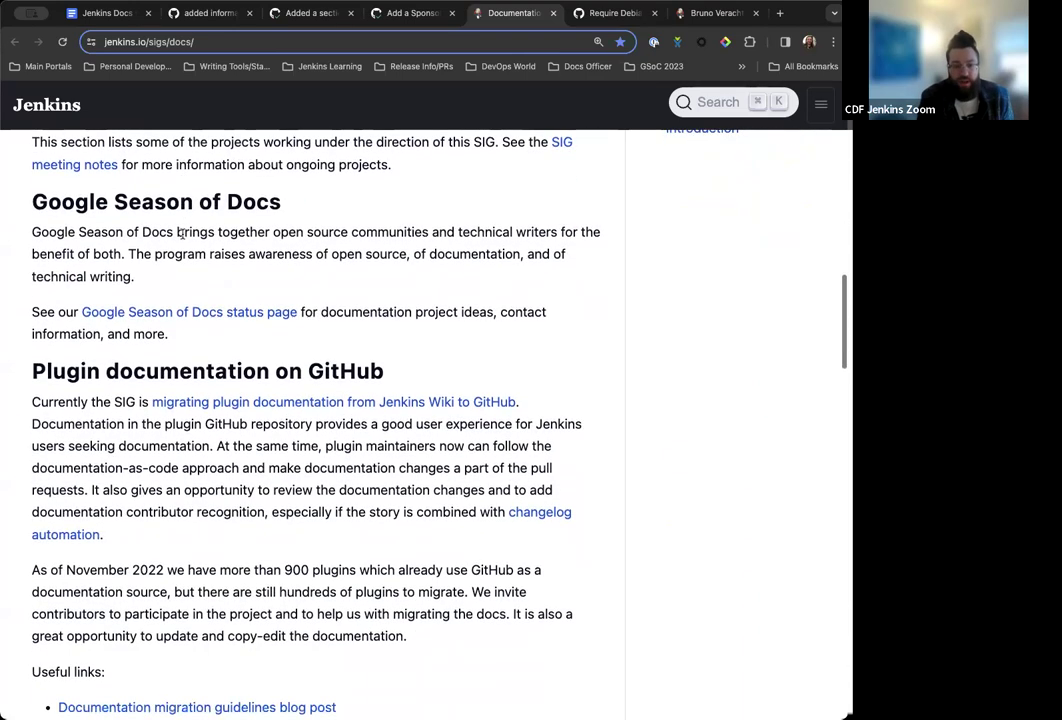
{"action": "scroll", "coordinate": [186, 272], "scroll_direction": "down", "scroll_amount": 7}
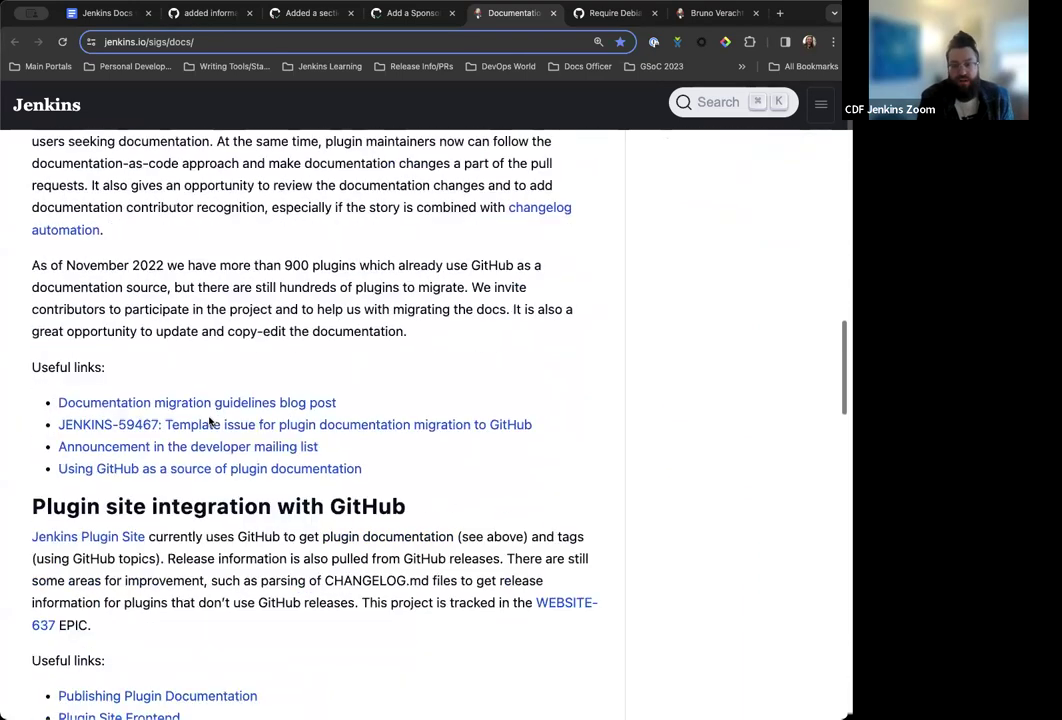
{"action": "scroll", "coordinate": [209, 421], "scroll_direction": "down", "scroll_amount": 4}
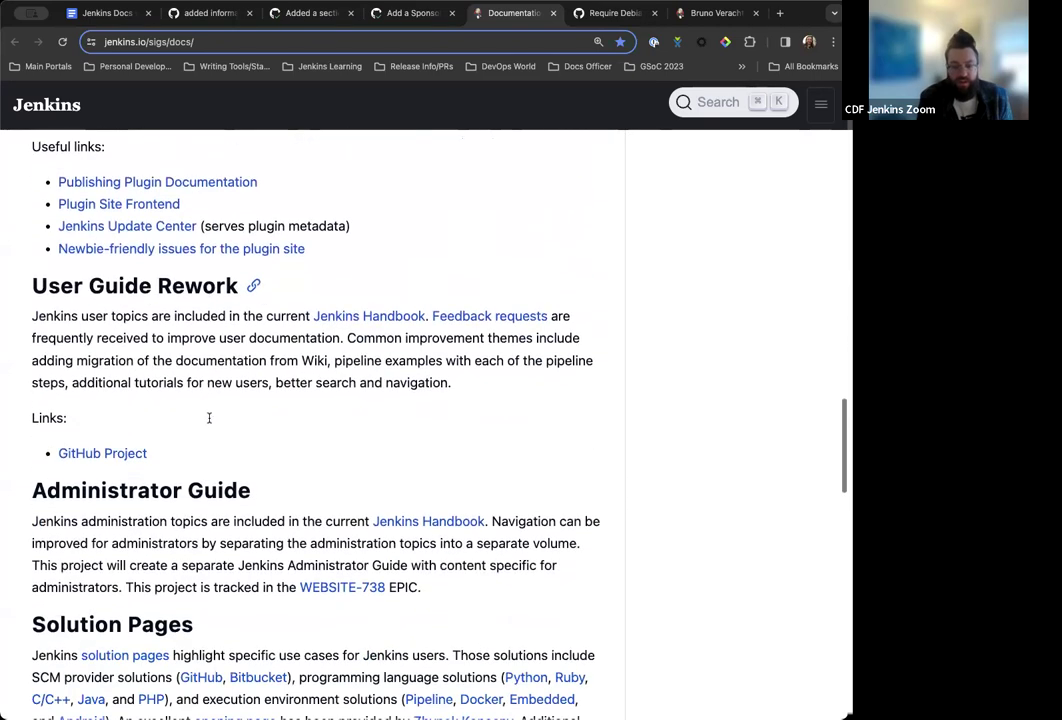
Review the SIG page's project sections again, continue to Office Hours and Meeting Agendas, and return to the Members section
{"action": "scroll", "coordinate": [209, 421], "scroll_direction": "up", "scroll_amount": 3}
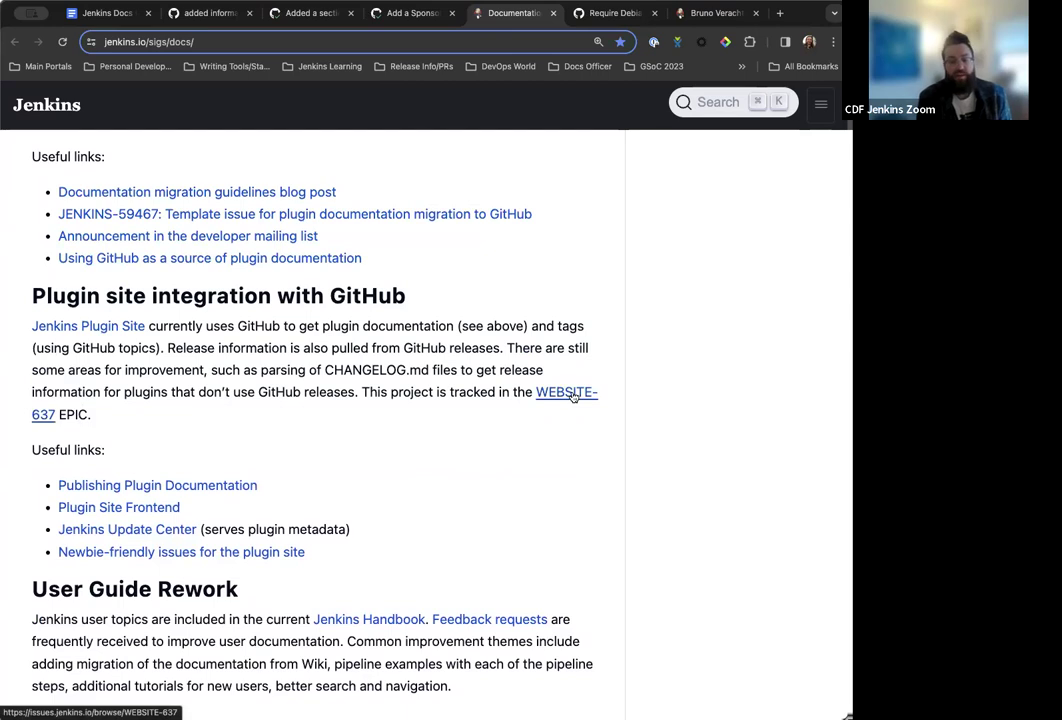
{"action": "scroll", "coordinate": [388, 387], "scroll_direction": "up", "scroll_amount": 8}
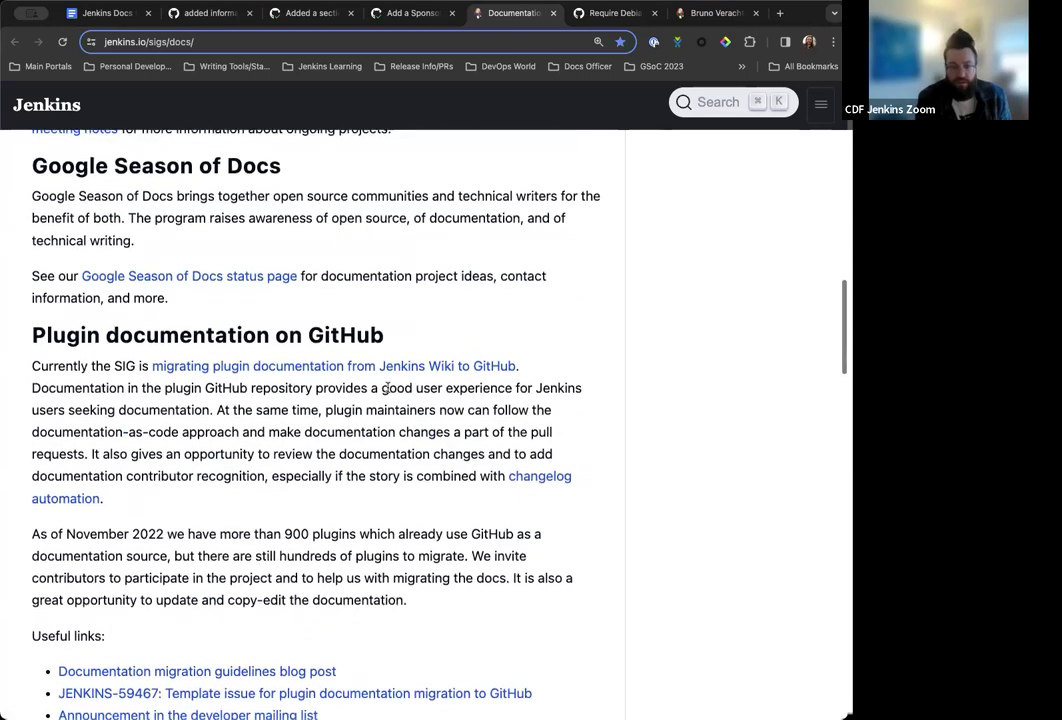
{"action": "scroll", "coordinate": [388, 387], "scroll_direction": "up", "scroll_amount": 3}
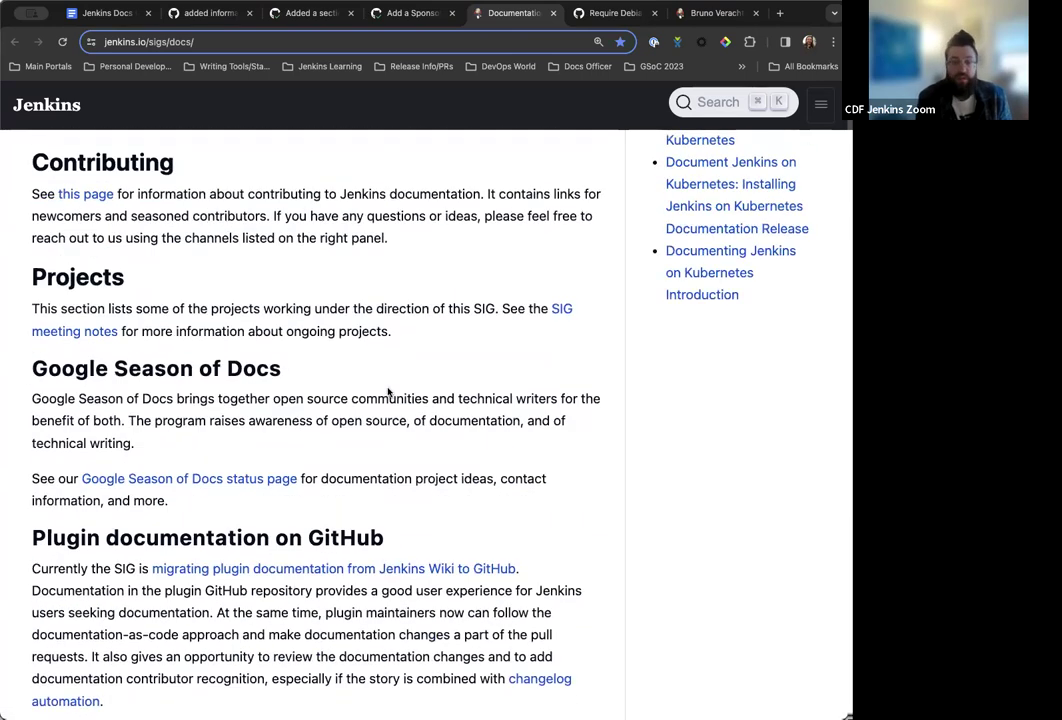
{"action": "scroll", "coordinate": [388, 392], "scroll_direction": "down", "scroll_amount": 12}
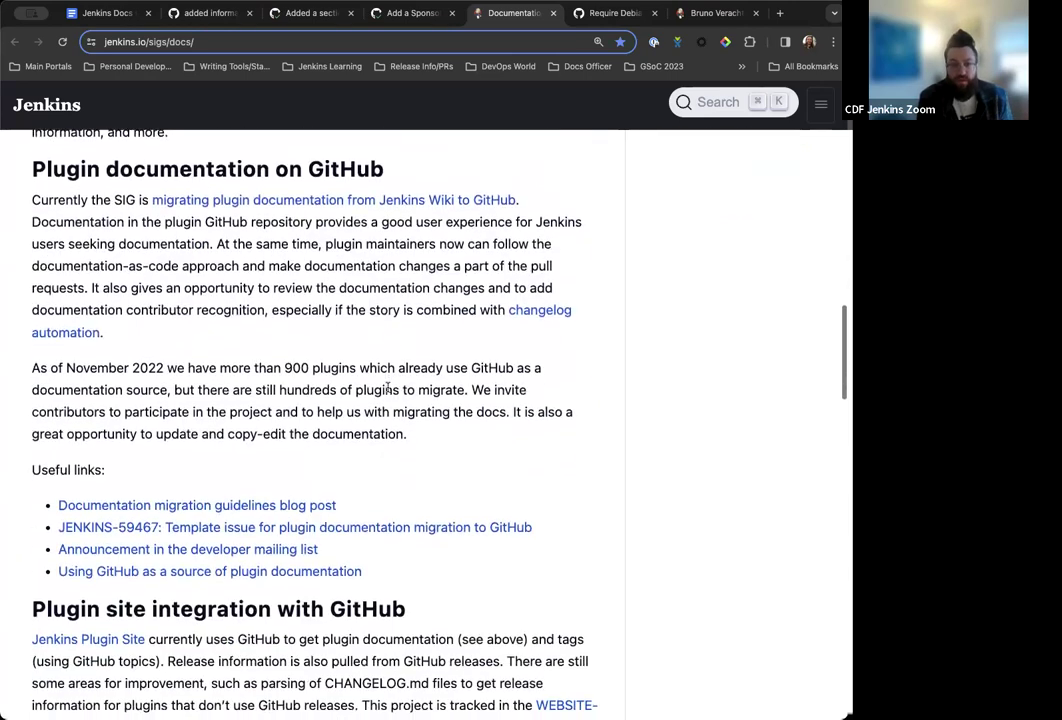
{"action": "scroll", "coordinate": [388, 392], "scroll_direction": "down", "scroll_amount": 7}
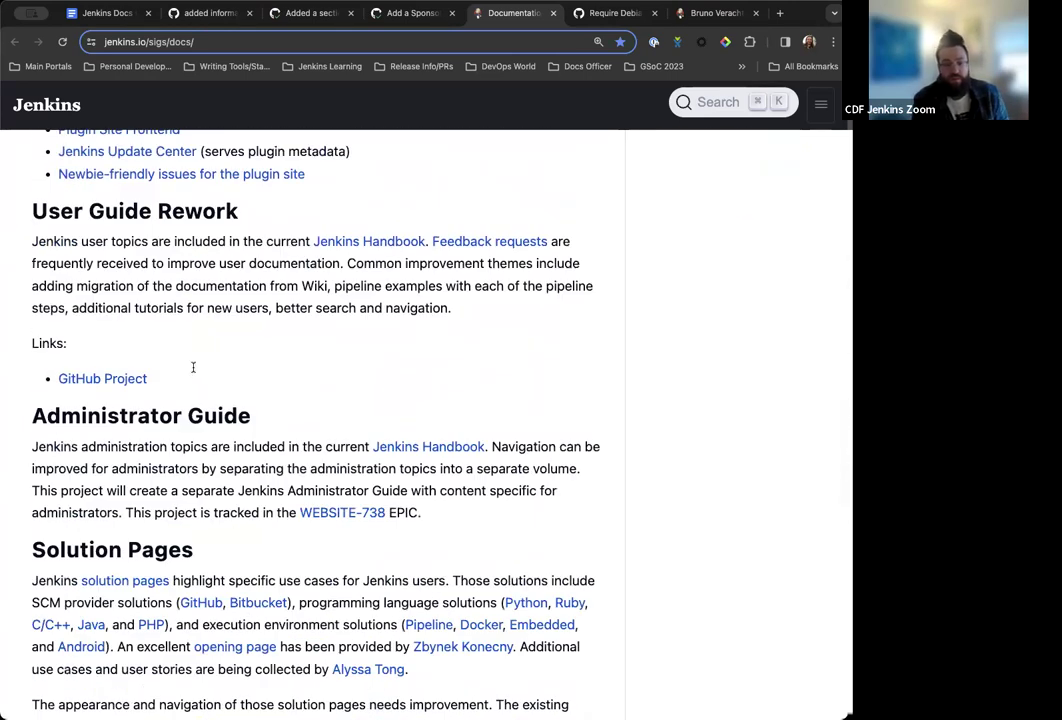
{"action": "scroll", "coordinate": [254, 481], "scroll_direction": "down", "scroll_amount": 10}
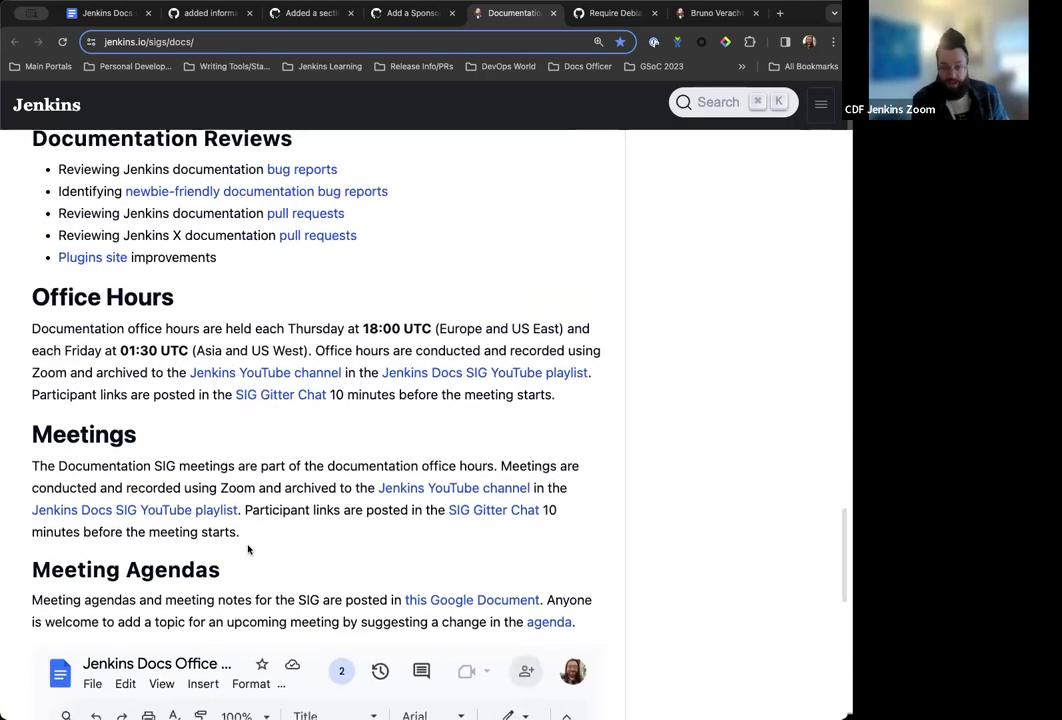
{"action": "scroll", "coordinate": [248, 548], "scroll_direction": "up", "scroll_amount": 1}
{"action": "scroll", "coordinate": [248, 548], "scroll_direction": "up", "scroll_amount": 14}
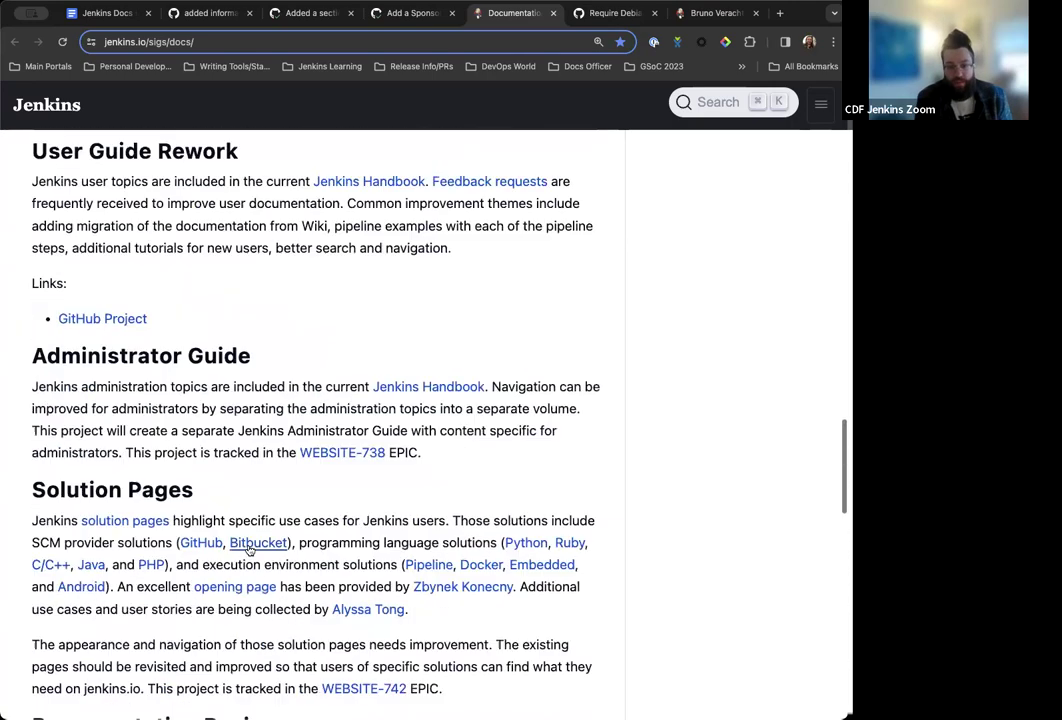
{"action": "scroll", "coordinate": [248, 621], "scroll_direction": "up", "scroll_amount": 18}
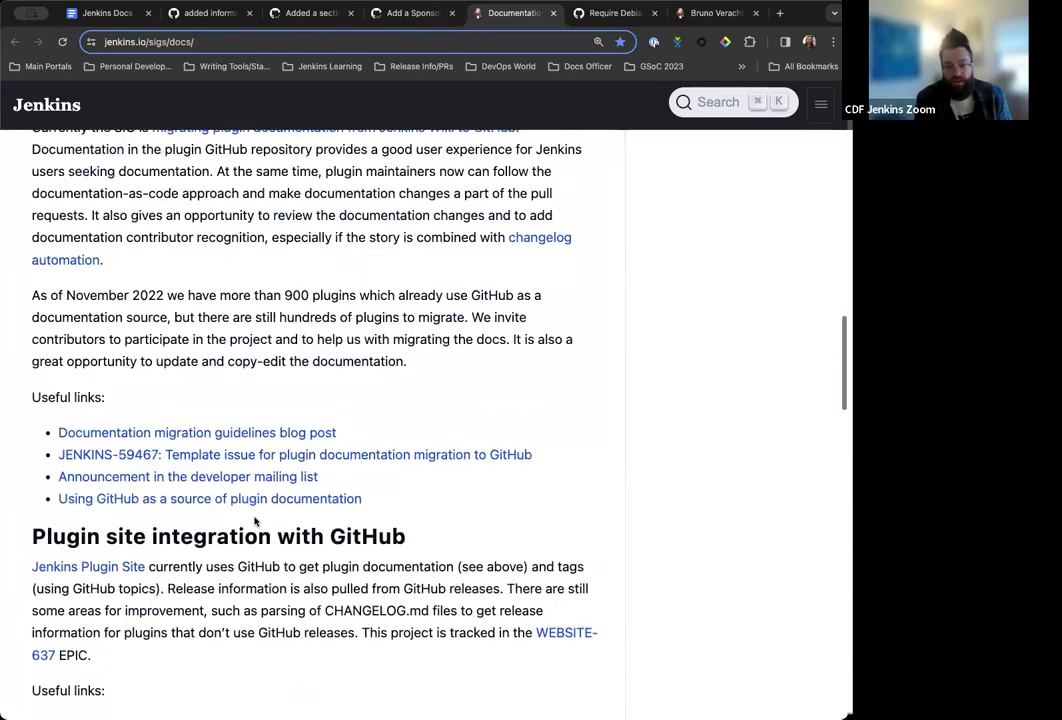
{"action": "scroll", "coordinate": [256, 541], "scroll_direction": "up", "scroll_amount": 13}
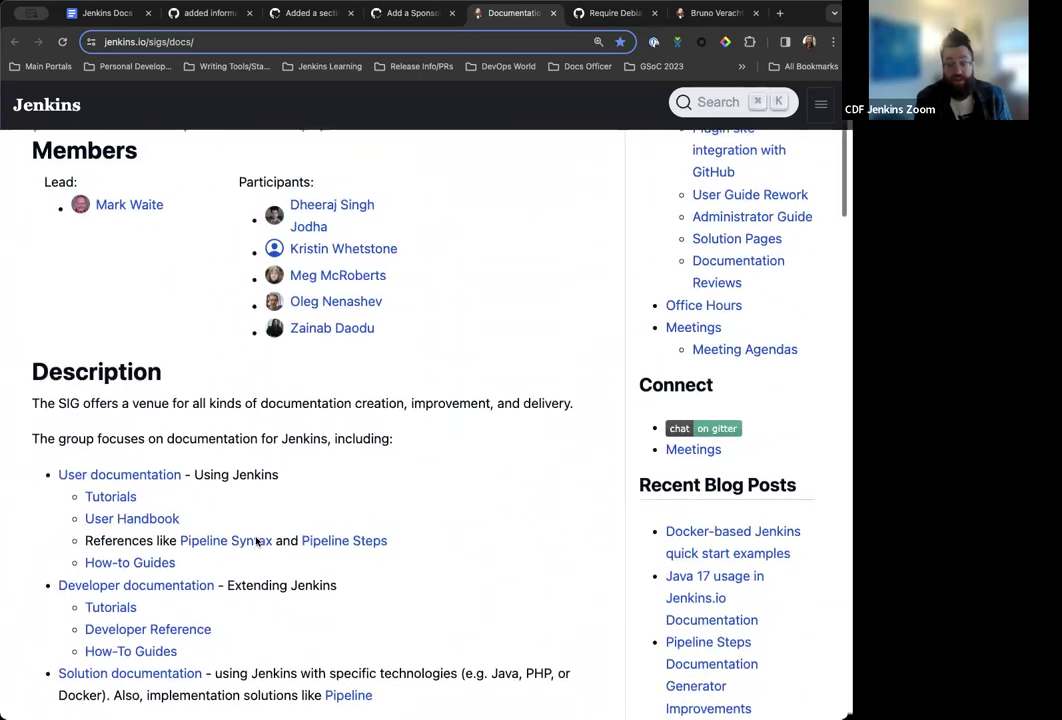
{"action": "scroll", "coordinate": [253, 573], "scroll_direction": "up", "scroll_amount": 5}
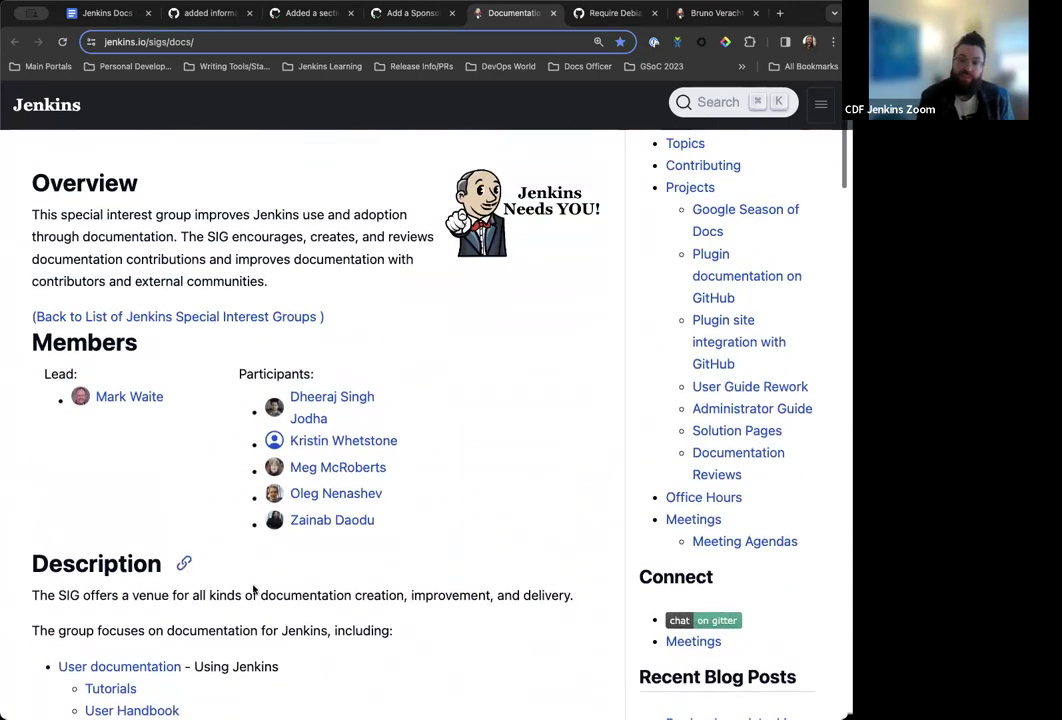
Check the agenda's note on the suggestion, then go back to the Documentation SIG page and examine its lead and participants
{"action": "left_click", "coordinate": [103, 13]}
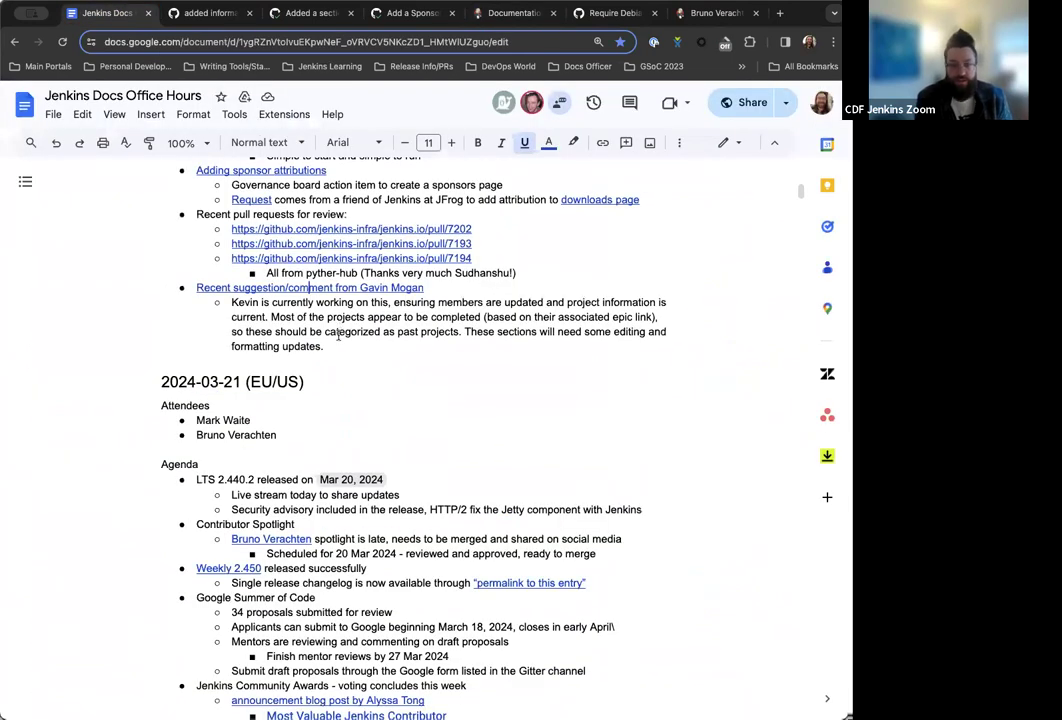
{"action": "left_click", "coordinate": [513, 13]}
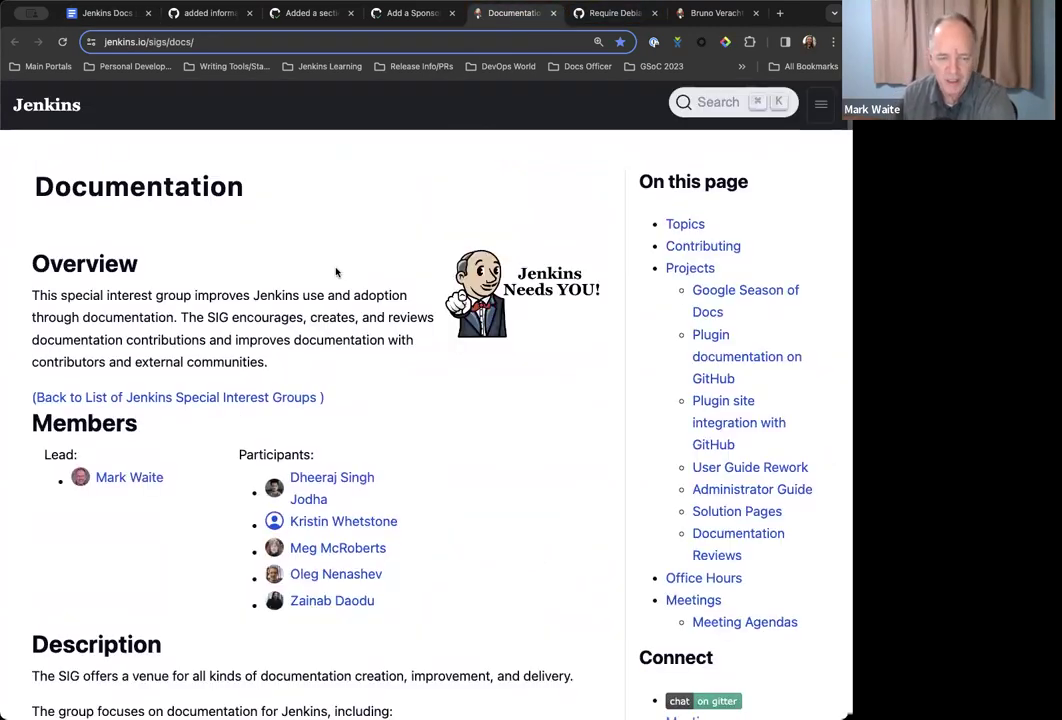
{"action": "scroll", "coordinate": [336, 272], "scroll_direction": "down", "scroll_amount": 1}
{"action": "scroll", "coordinate": [325, 334], "scroll_direction": "up", "scroll_amount": 1}
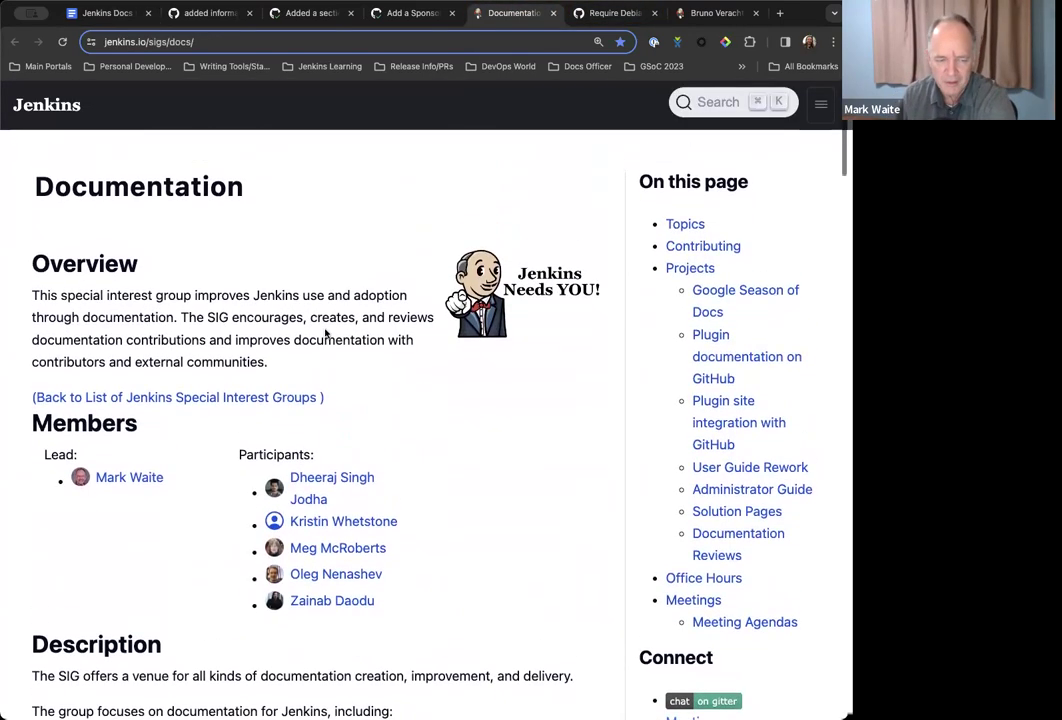
{"action": "scroll", "coordinate": [367, 435], "scroll_direction": "down", "scroll_amount": 3}
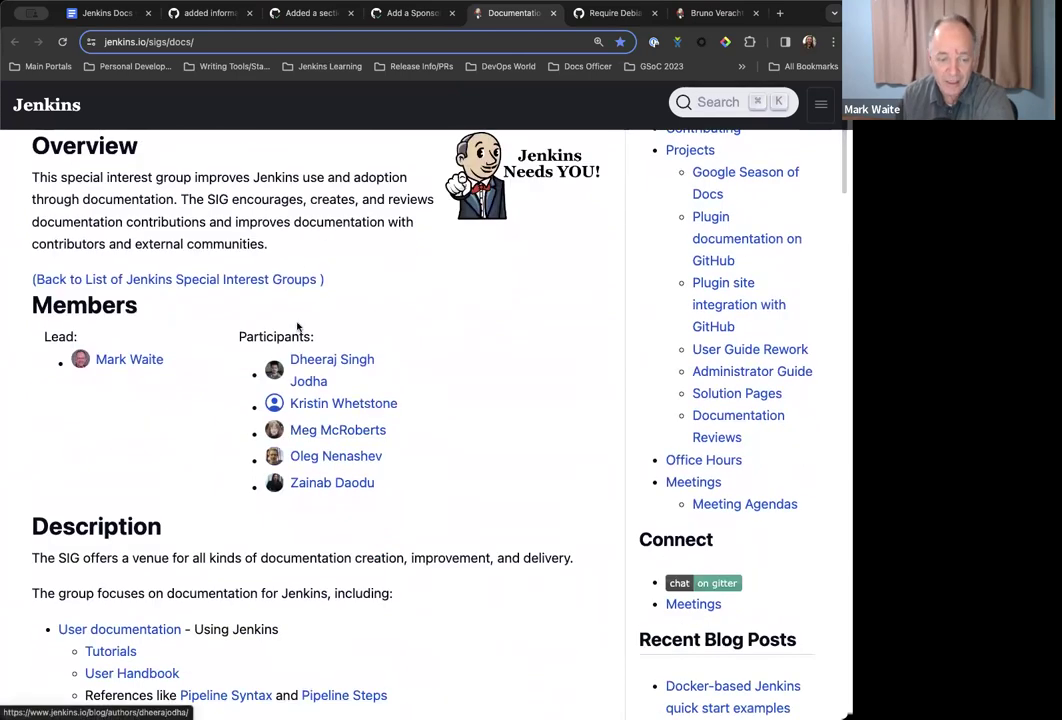
{"action": "scroll", "coordinate": [373, 324], "scroll_direction": "down", "scroll_amount": 1}
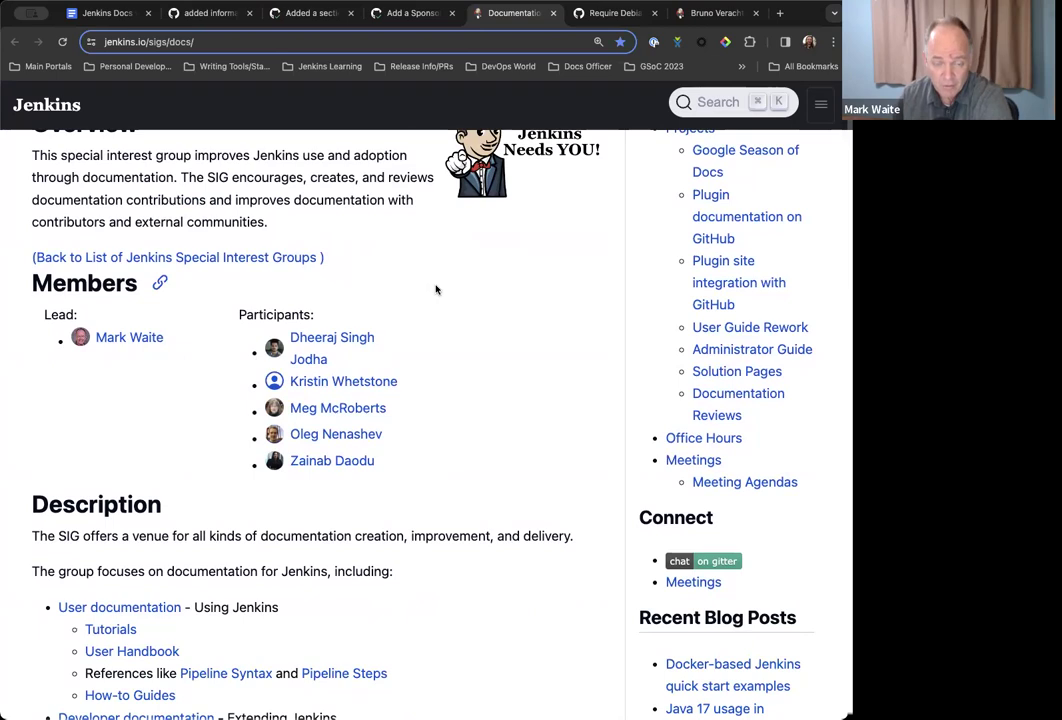
{"action": "scroll", "coordinate": [436, 290], "scroll_direction": "down", "scroll_amount": 1}
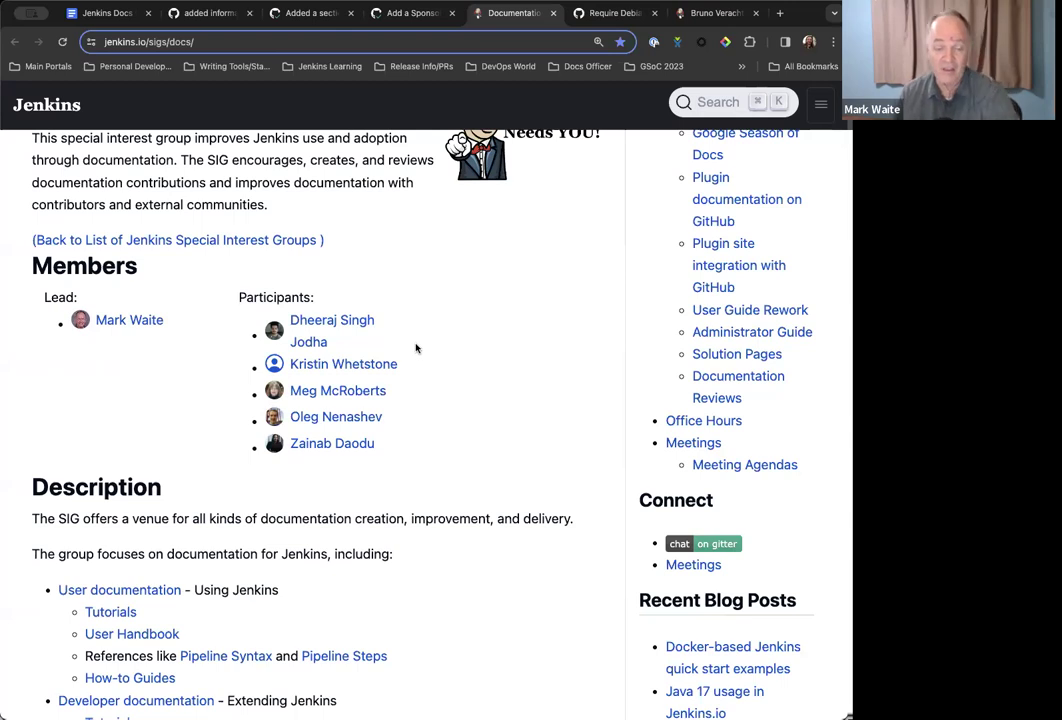
{"action": "scroll", "coordinate": [401, 374], "scroll_direction": "down", "scroll_amount": 1}
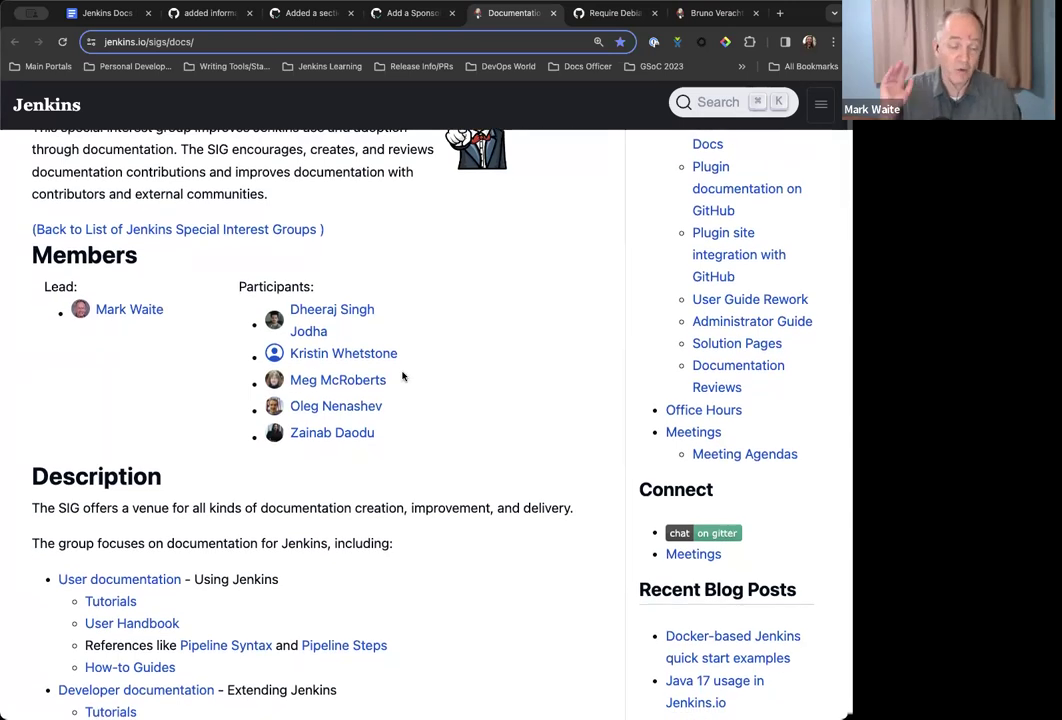
Open the list of Jenkins Special Interest Groups from the Documentation SIG page in a new tab
{"action": "scroll", "coordinate": [402, 376], "scroll_direction": "down", "scroll_amount": 1}
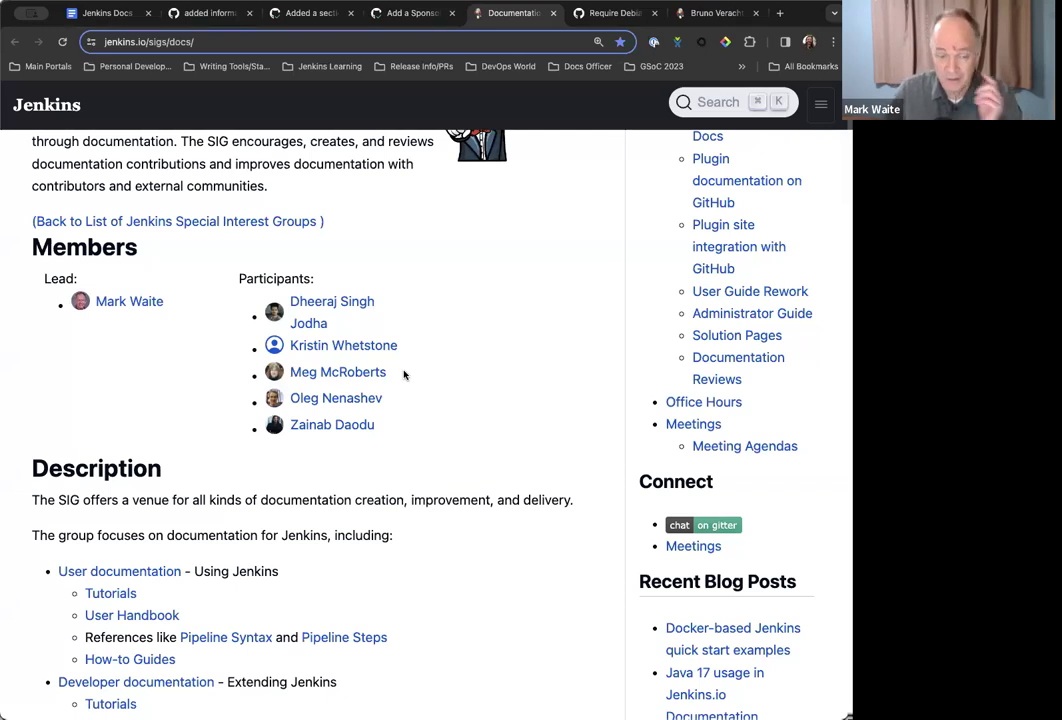
{"action": "scroll", "coordinate": [410, 370], "scroll_direction": "down", "scroll_amount": 1}
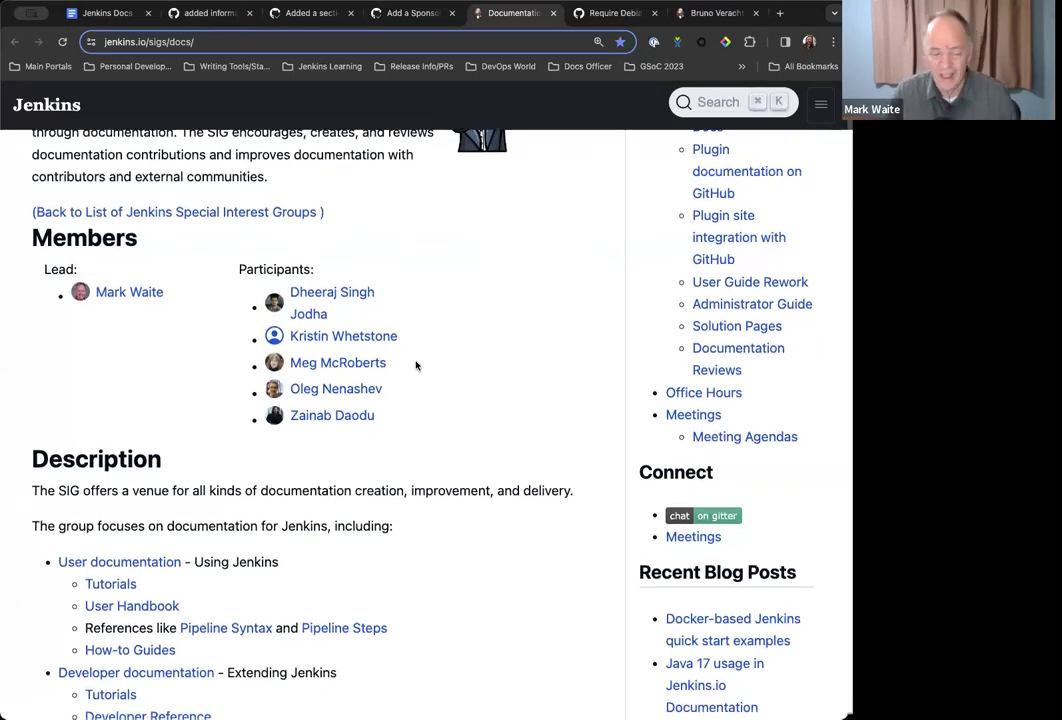
{"action": "scroll", "coordinate": [416, 366], "scroll_direction": "down", "scroll_amount": 3}
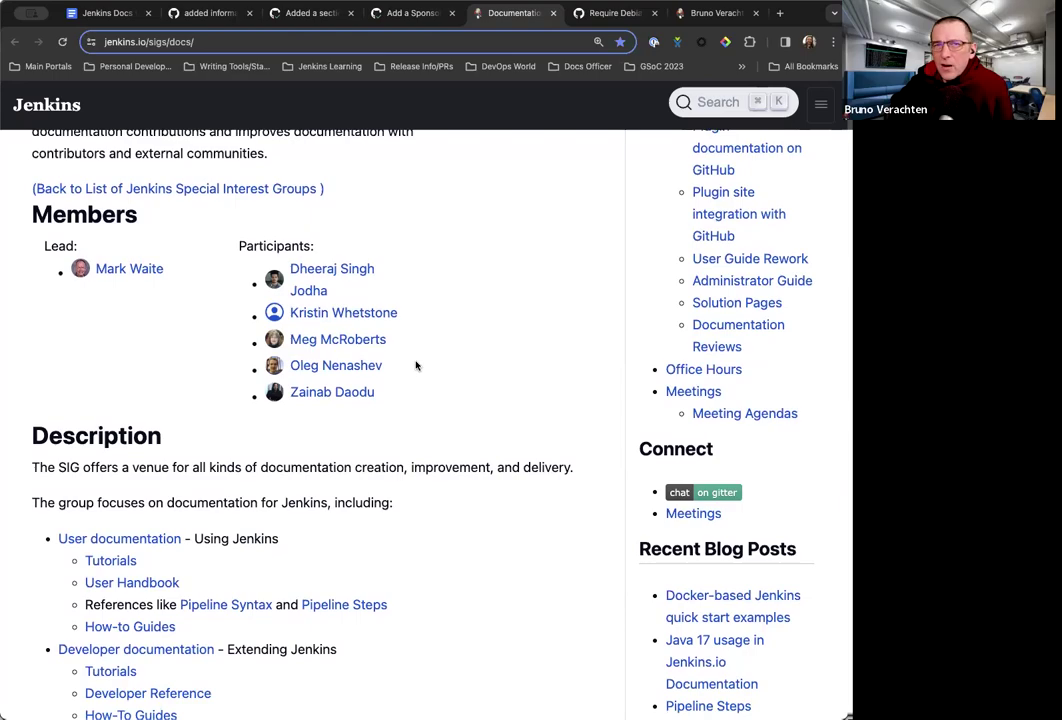
{"action": "scroll", "coordinate": [308, 384], "scroll_direction": "up", "scroll_amount": 3}
{"action": "left_click", "coordinate": [280, 398]}
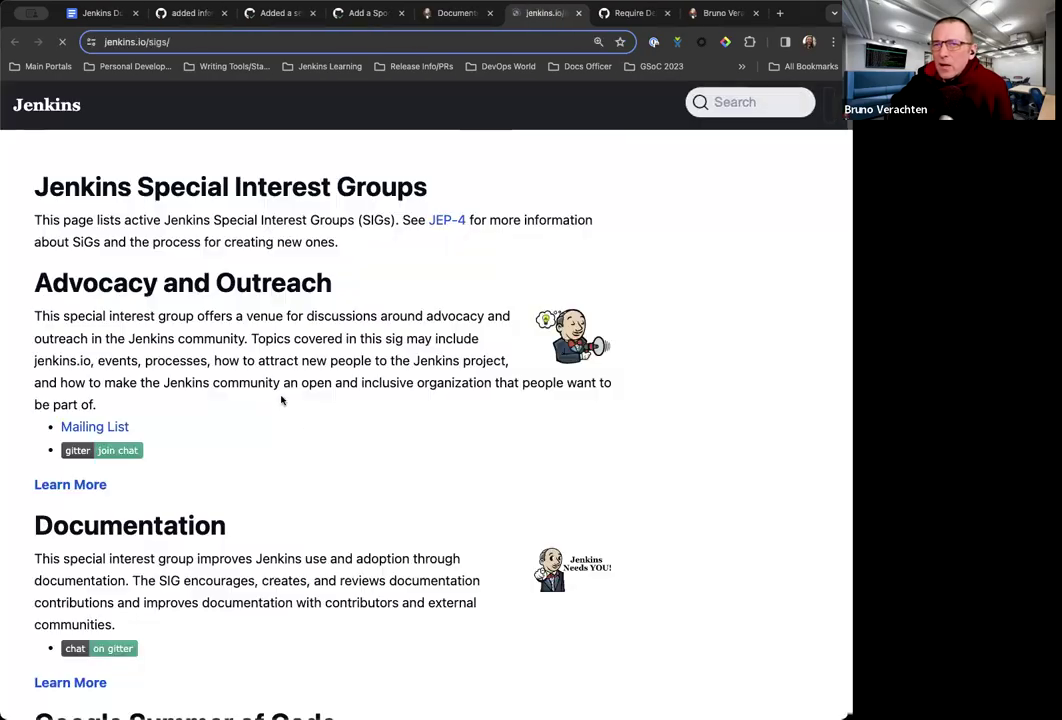
Examine the Special Interest Groups list from Advocacy and Outreach through Documentation, Google Summer of Code and Platform to User Experience
{"action": "scroll", "coordinate": [334, 472], "scroll_direction": "down", "scroll_amount": 3}
{"action": "scroll", "coordinate": [334, 472], "scroll_direction": "down", "scroll_amount": 7}
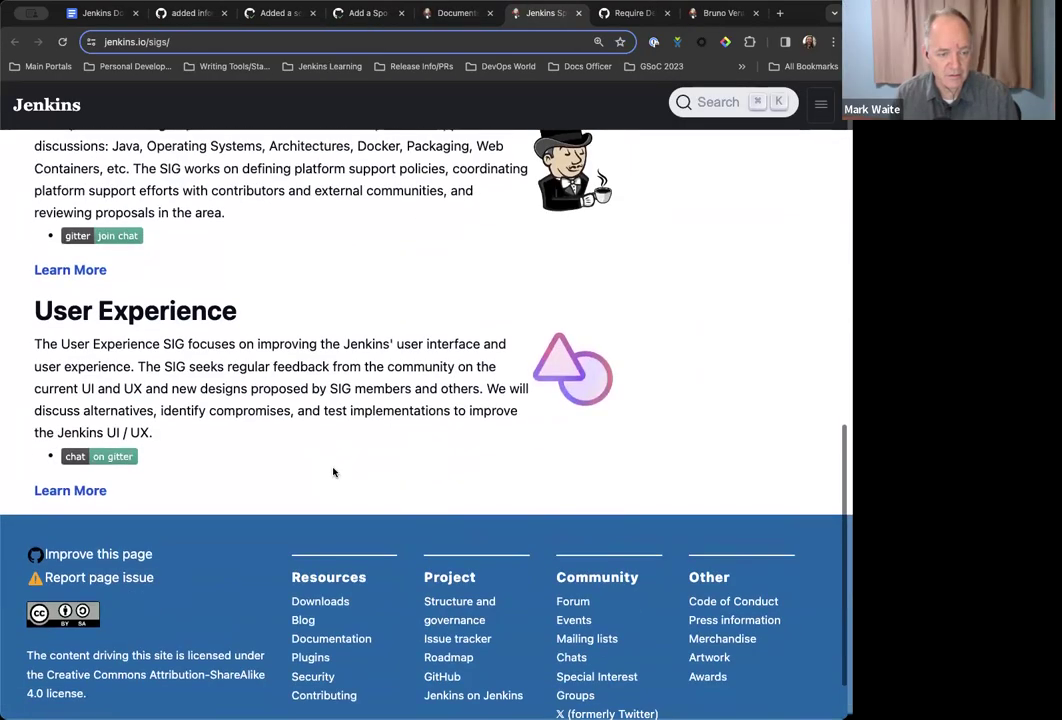
{"action": "scroll", "coordinate": [334, 472], "scroll_direction": "up", "scroll_amount": 2}
{"action": "scroll", "coordinate": [334, 472], "scroll_direction": "up", "scroll_amount": 5}
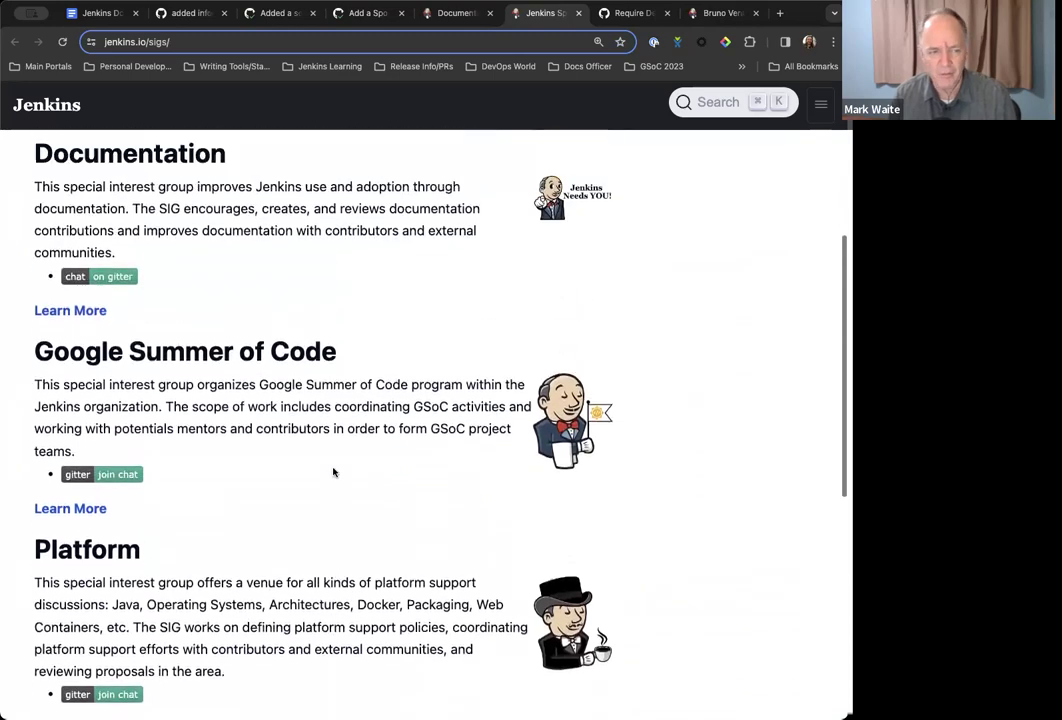
{"action": "scroll", "coordinate": [334, 472], "scroll_direction": "up", "scroll_amount": 3}
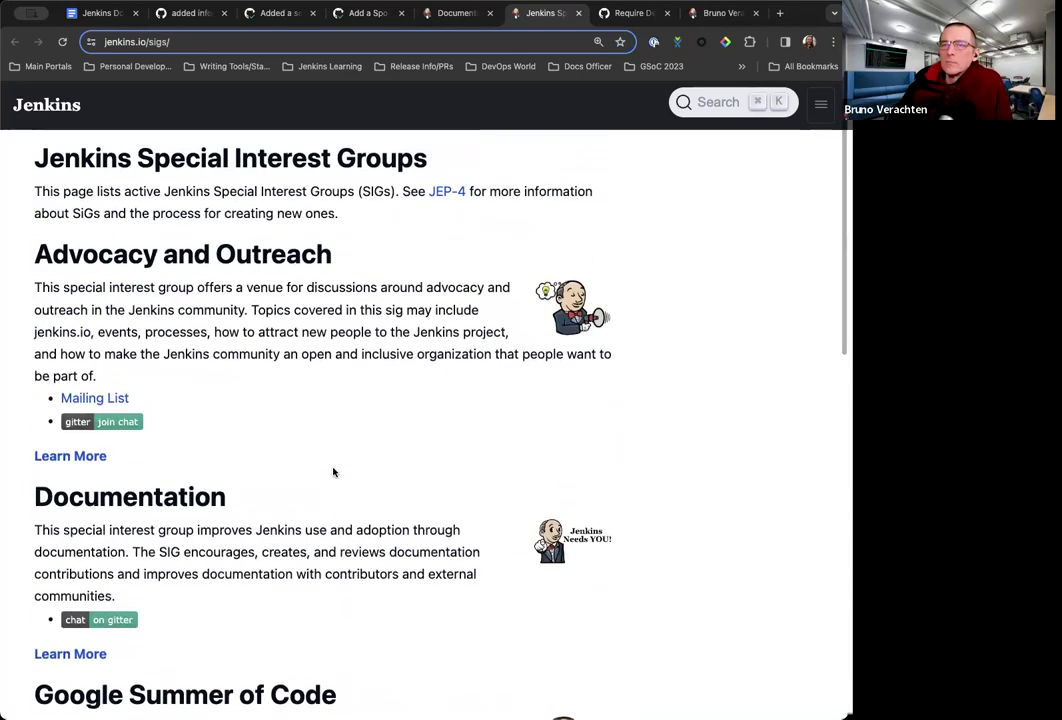
{"action": "scroll", "coordinate": [334, 472], "scroll_direction": "down", "scroll_amount": 2}
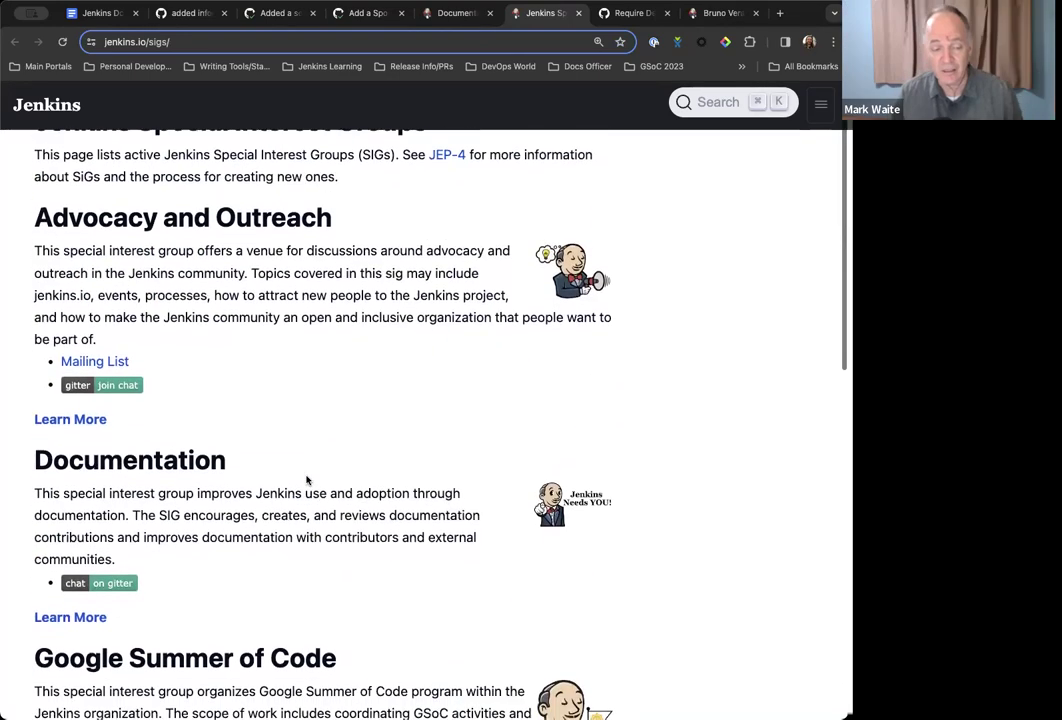
{"action": "scroll", "coordinate": [307, 480], "scroll_direction": "down", "scroll_amount": 5}
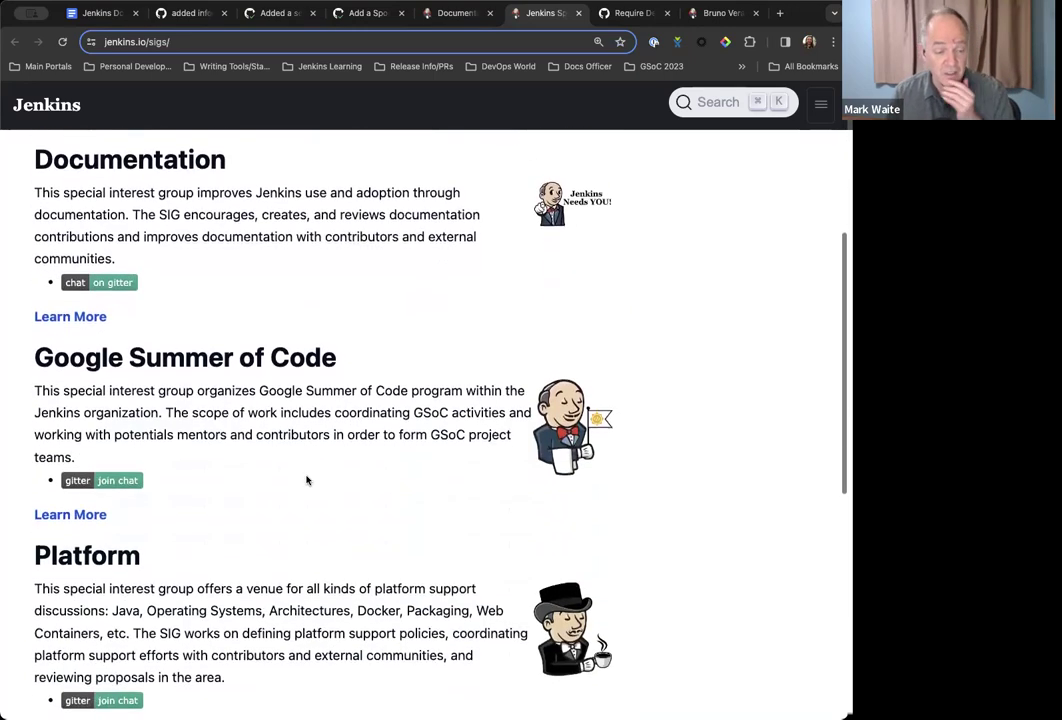
{"action": "scroll", "coordinate": [307, 480], "scroll_direction": "down", "scroll_amount": 2}
{"action": "scroll", "coordinate": [307, 478], "scroll_direction": "up", "scroll_amount": 5}
{"action": "scroll", "coordinate": [307, 475], "scroll_direction": "up", "scroll_amount": 5}
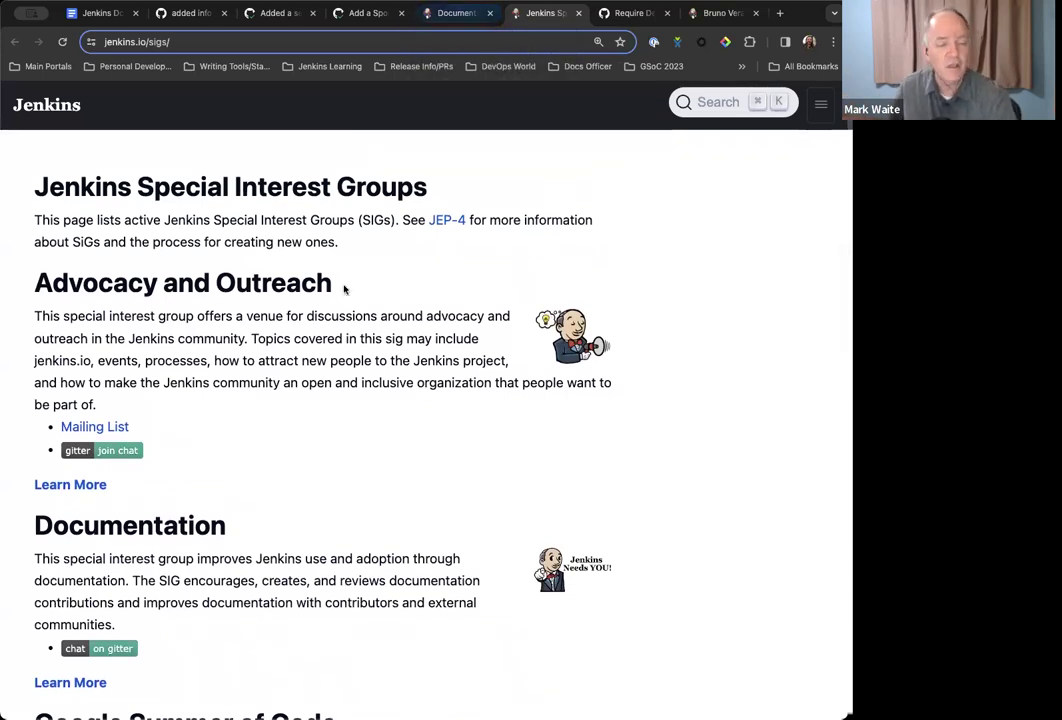
{"action": "scroll", "coordinate": [344, 290], "scroll_direction": "down", "scroll_amount": 2}
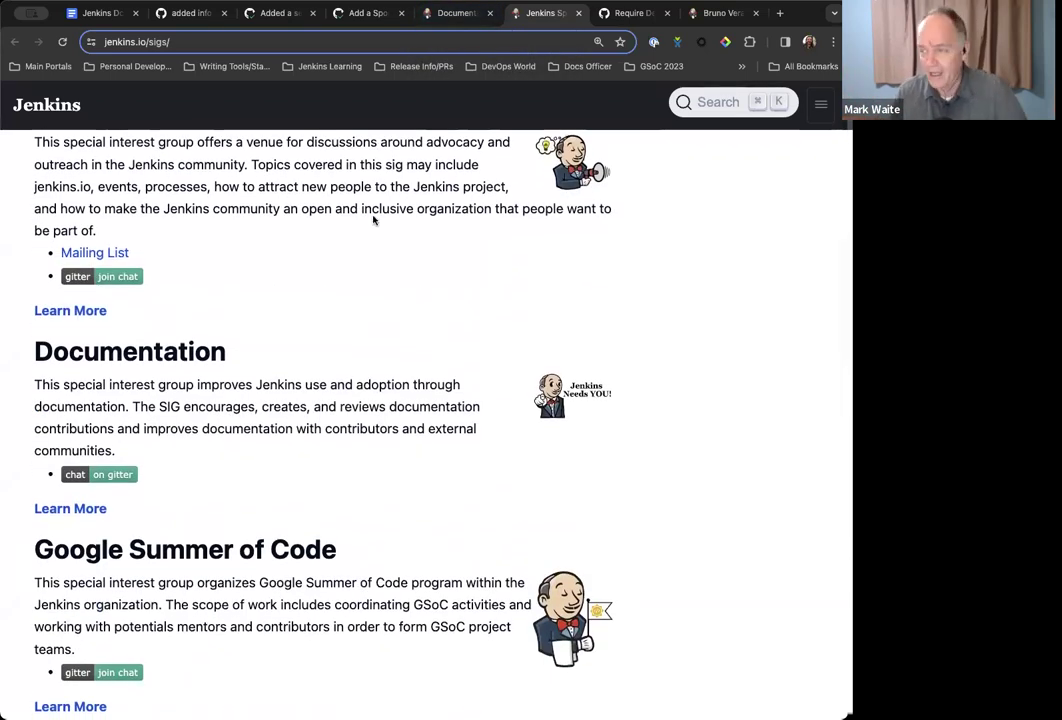
Return to the Documentation SIG page and review its overview, members and description
{"action": "left_click", "coordinate": [456, 16]}
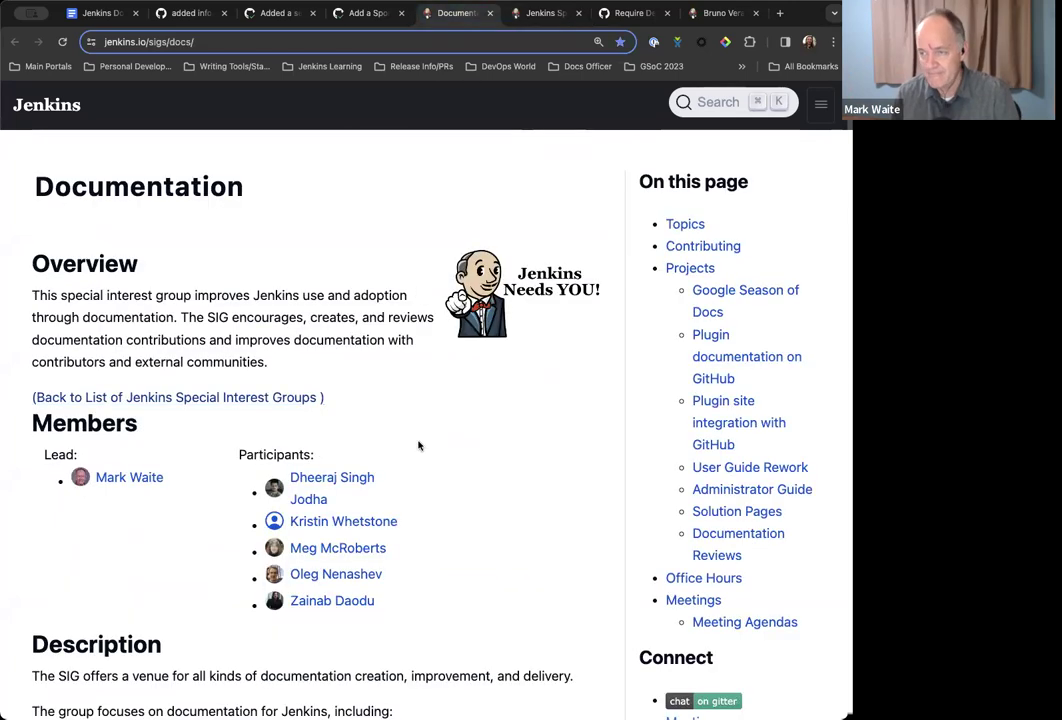
{"action": "scroll", "coordinate": [419, 445], "scroll_direction": "down", "scroll_amount": 3}
{"action": "scroll", "coordinate": [419, 445], "scroll_direction": "down", "scroll_amount": 3}
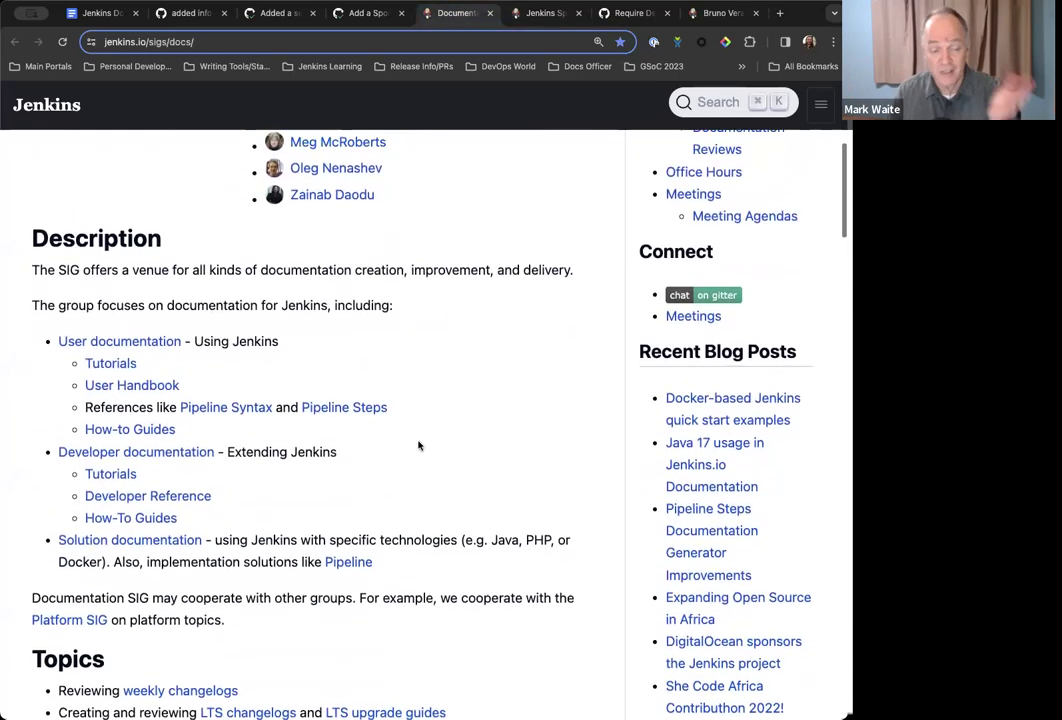
{"action": "scroll", "coordinate": [419, 445], "scroll_direction": "up", "scroll_amount": 3}
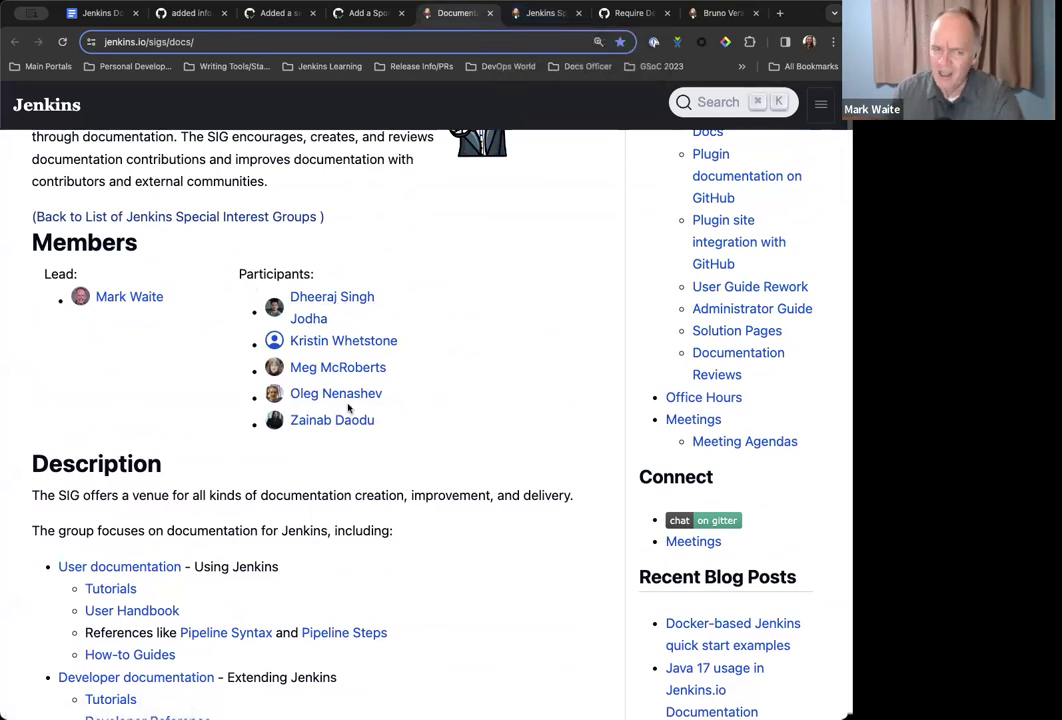
{"action": "scroll", "coordinate": [490, 403], "scroll_direction": "up", "scroll_amount": 2}
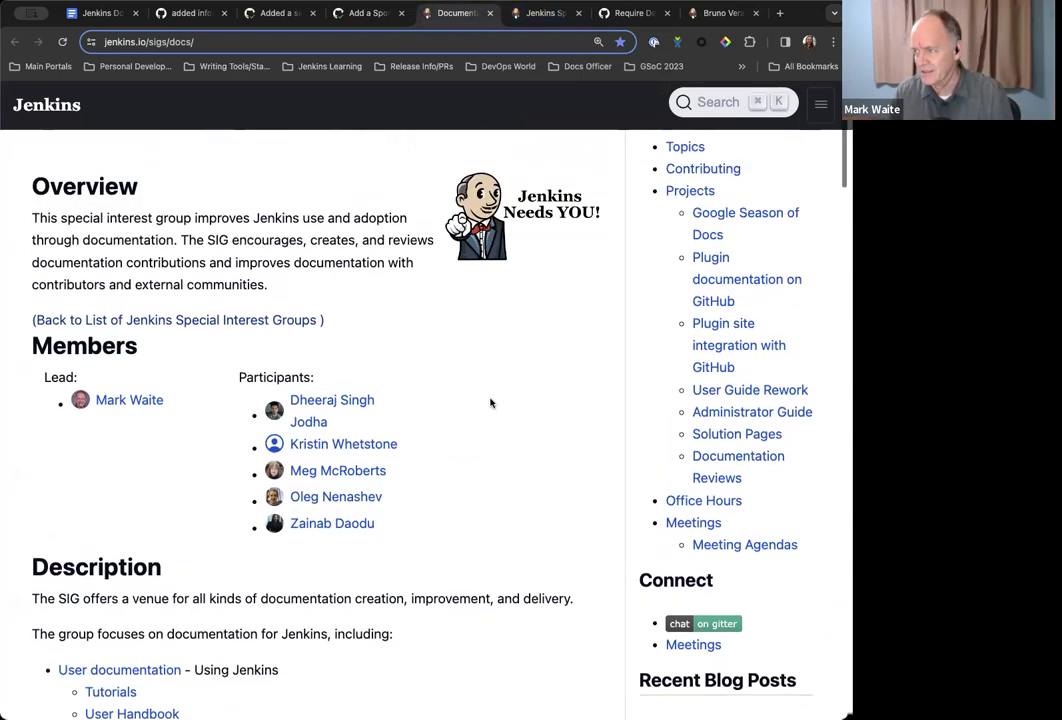
{"action": "scroll", "coordinate": [490, 403], "scroll_direction": "down", "scroll_amount": 2}
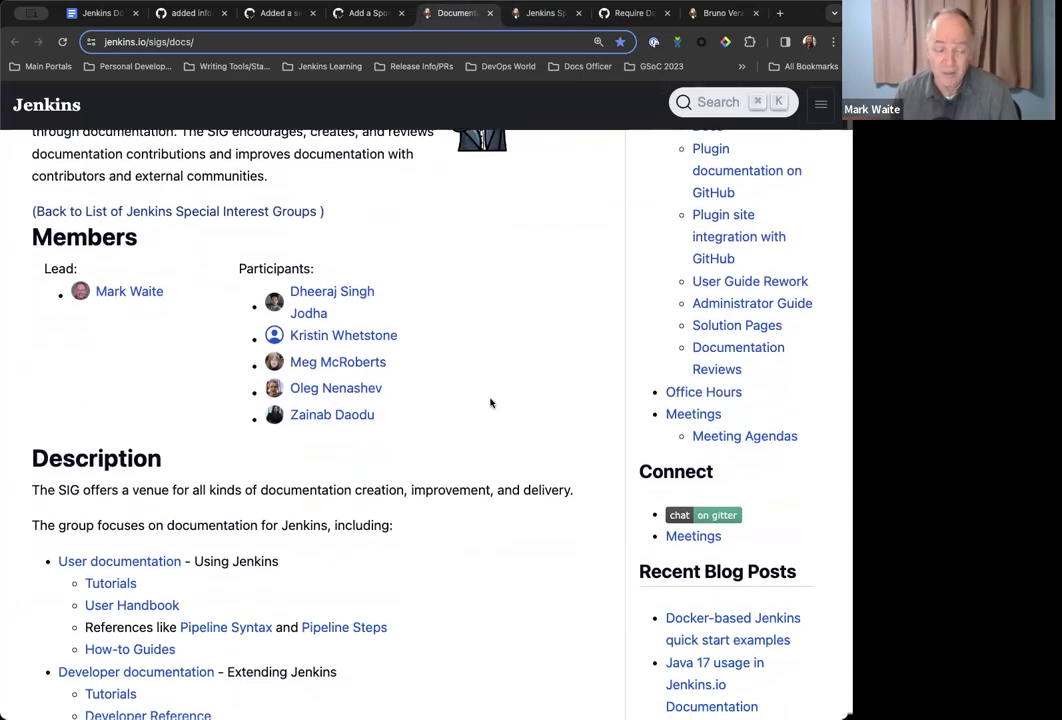
{"action": "scroll", "coordinate": [502, 408], "scroll_direction": "down", "scroll_amount": 1}
{"action": "scroll", "coordinate": [502, 408], "scroll_direction": "up", "scroll_amount": 1}
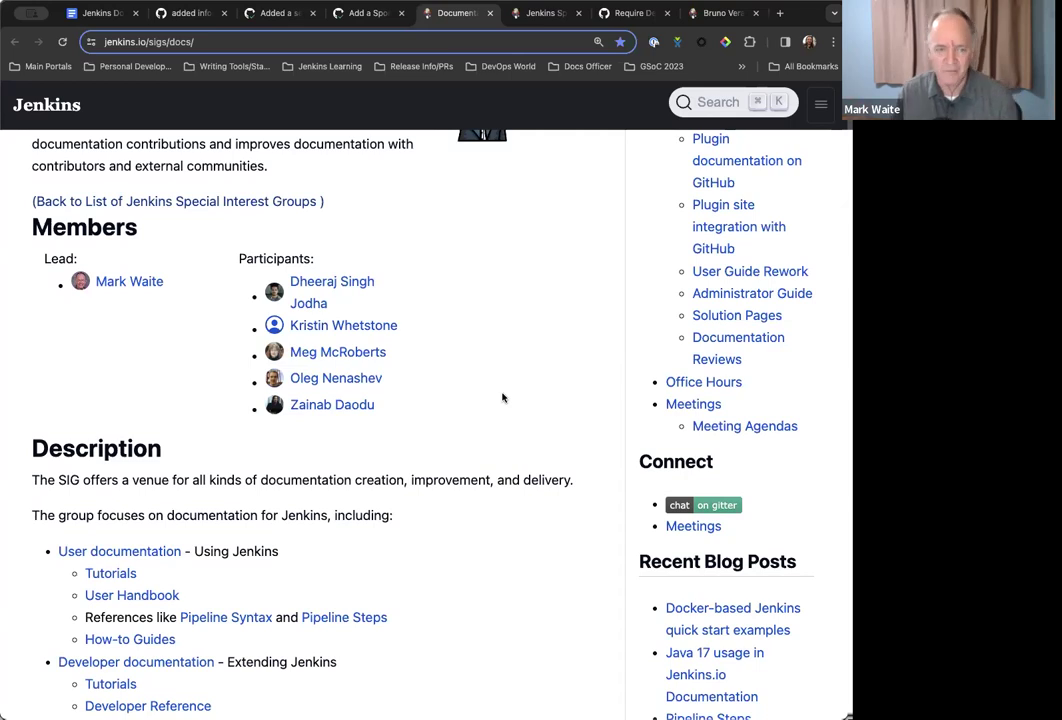
{"action": "scroll", "coordinate": [462, 348], "scroll_direction": "down", "scroll_amount": 1}
{"action": "scroll", "coordinate": [463, 349], "scroll_direction": "down", "scroll_amount": 1}
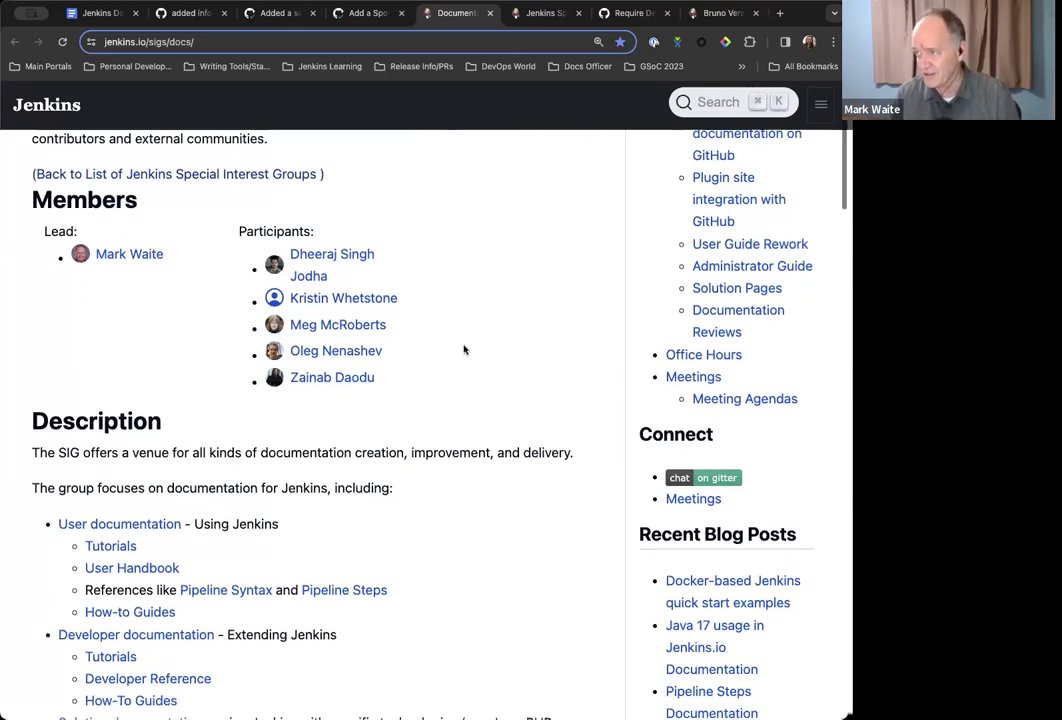
{"action": "scroll", "coordinate": [464, 350], "scroll_direction": "down", "scroll_amount": 1}
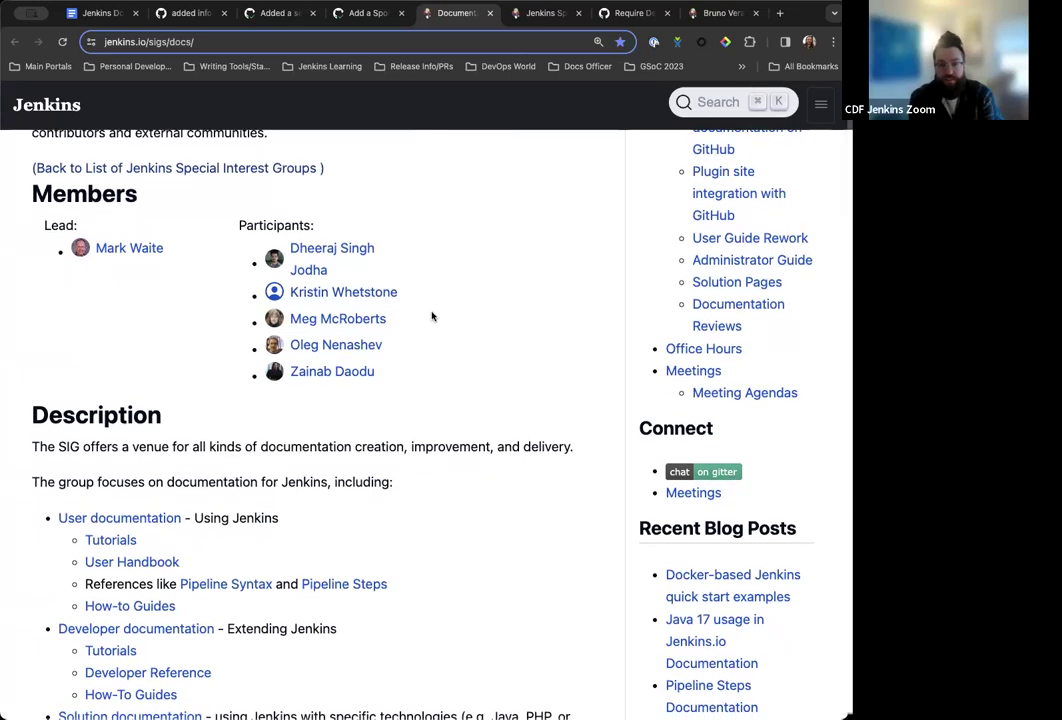
{"action": "scroll", "coordinate": [432, 316], "scroll_direction": "down", "scroll_amount": 1}
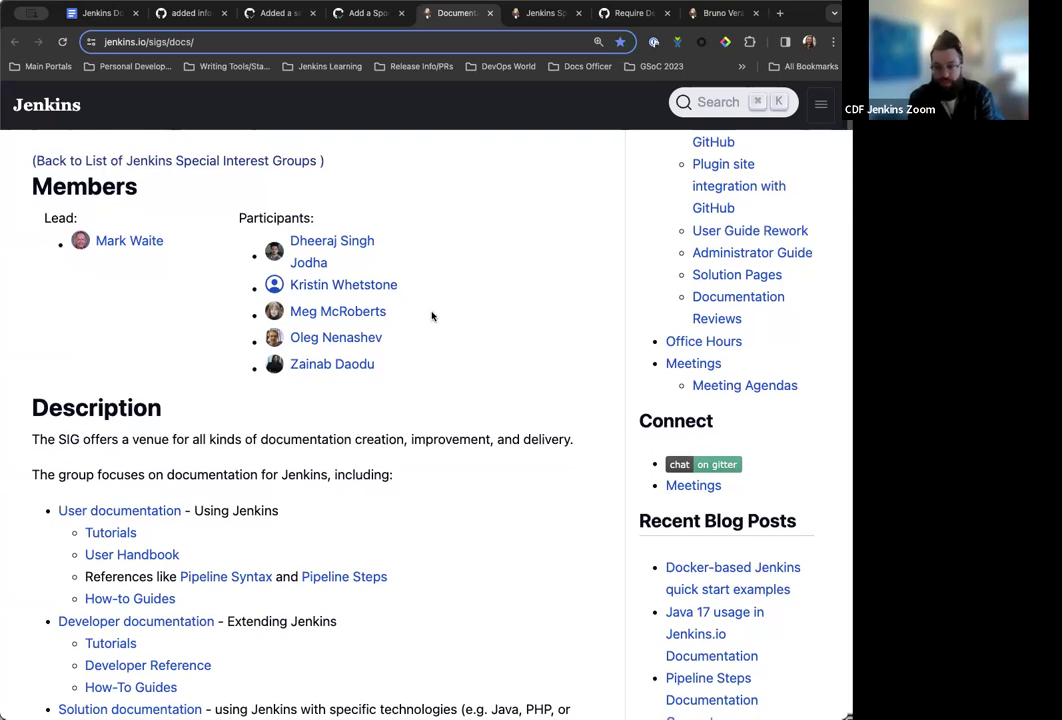
{"action": "scroll", "coordinate": [432, 316], "scroll_direction": "up", "scroll_amount": 1}
{"action": "scroll", "coordinate": [432, 316], "scroll_direction": "down", "scroll_amount": 1}
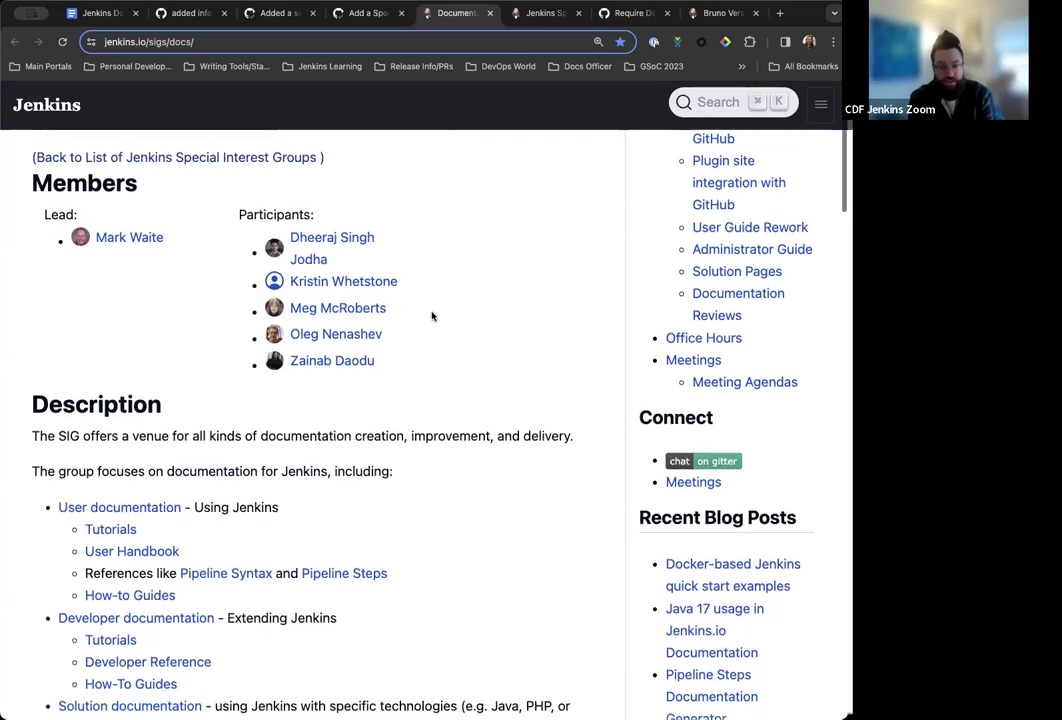
{"action": "scroll", "coordinate": [432, 316], "scroll_direction": "down", "scroll_amount": 2}
{"action": "scroll", "coordinate": [432, 316], "scroll_direction": "up", "scroll_amount": 1}
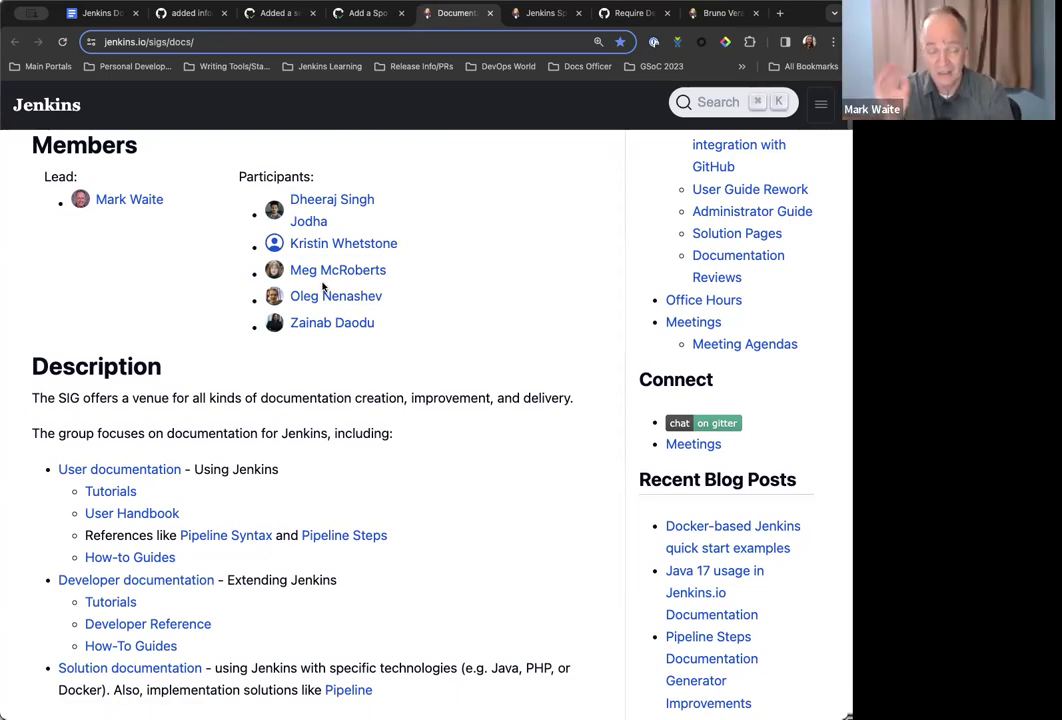
{"action": "scroll", "coordinate": [323, 287], "scroll_direction": "down", "scroll_amount": 1}
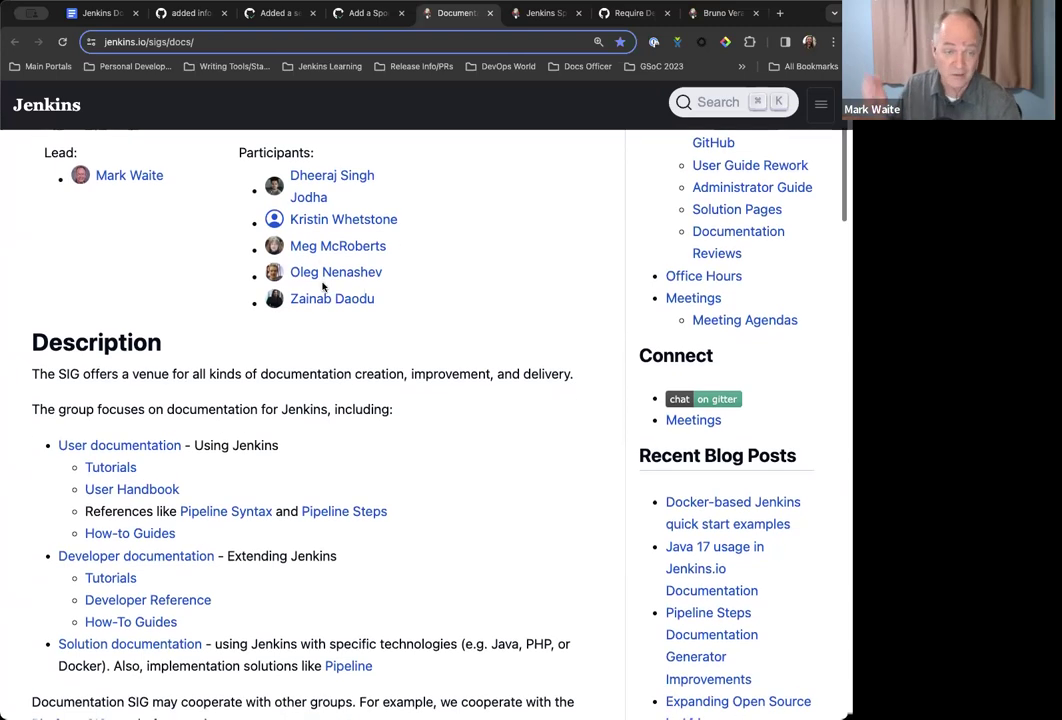
{"action": "scroll", "coordinate": [323, 287], "scroll_direction": "up", "scroll_amount": 1}
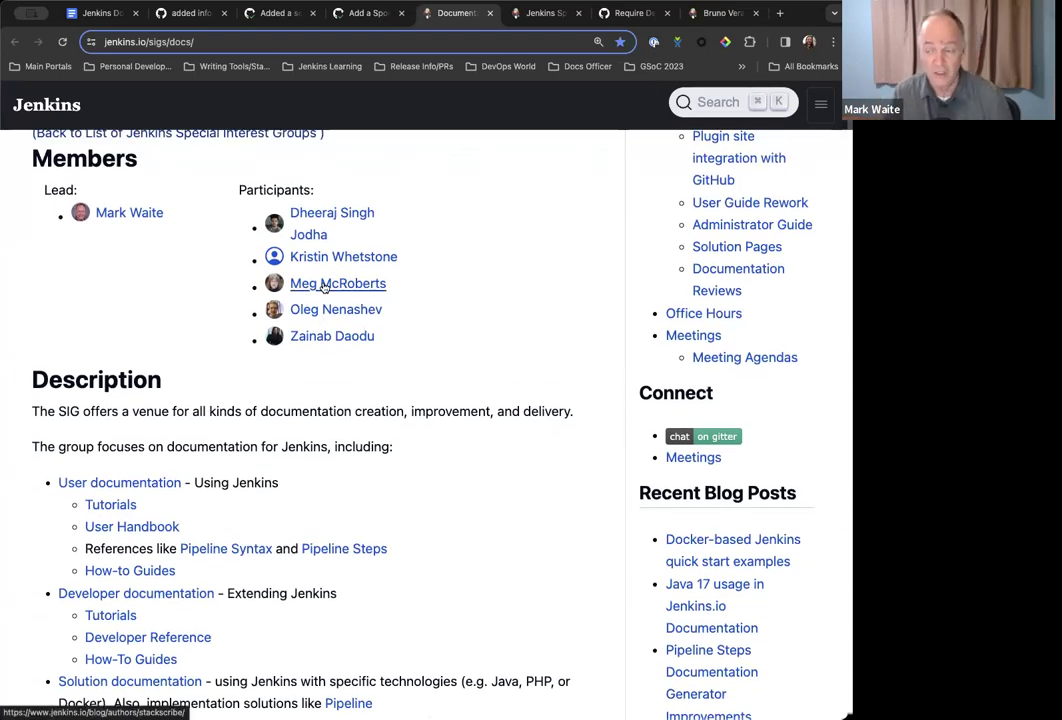
Review the SIG page's description, topics and contributing sections, continuing through Google Season of Docs and the two GitHub plugin projects
{"action": "scroll", "coordinate": [323, 287], "scroll_direction": "down", "scroll_amount": 5}
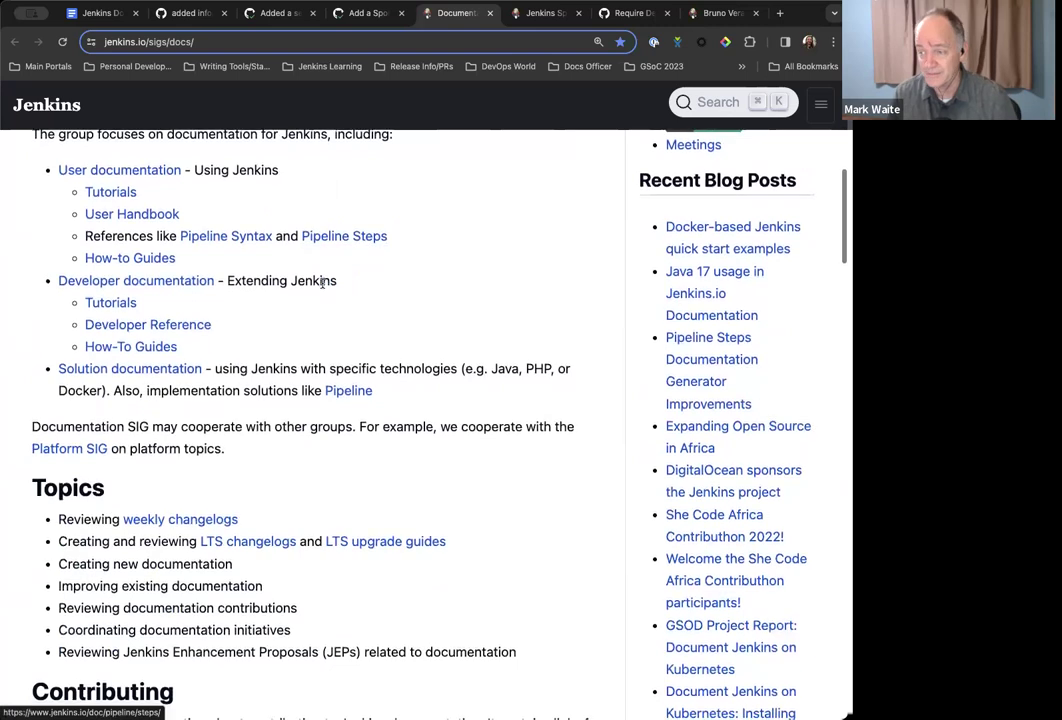
{"action": "scroll", "coordinate": [325, 343], "scroll_direction": "up", "scroll_amount": 6}
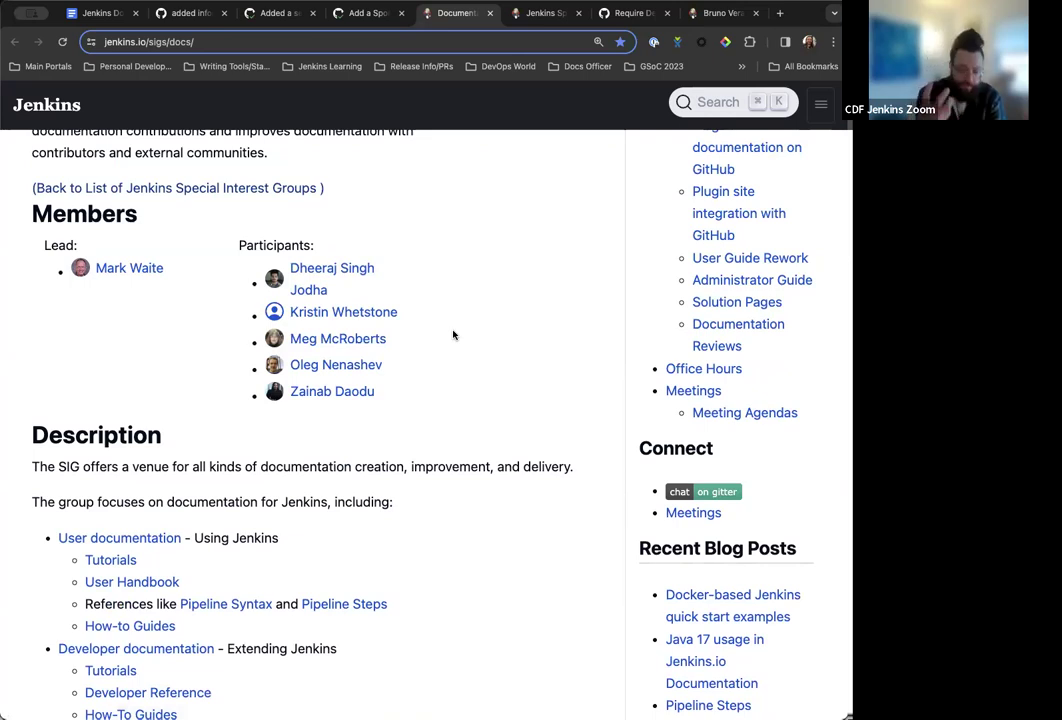
{"action": "scroll", "coordinate": [453, 335], "scroll_direction": "down", "scroll_amount": 5}
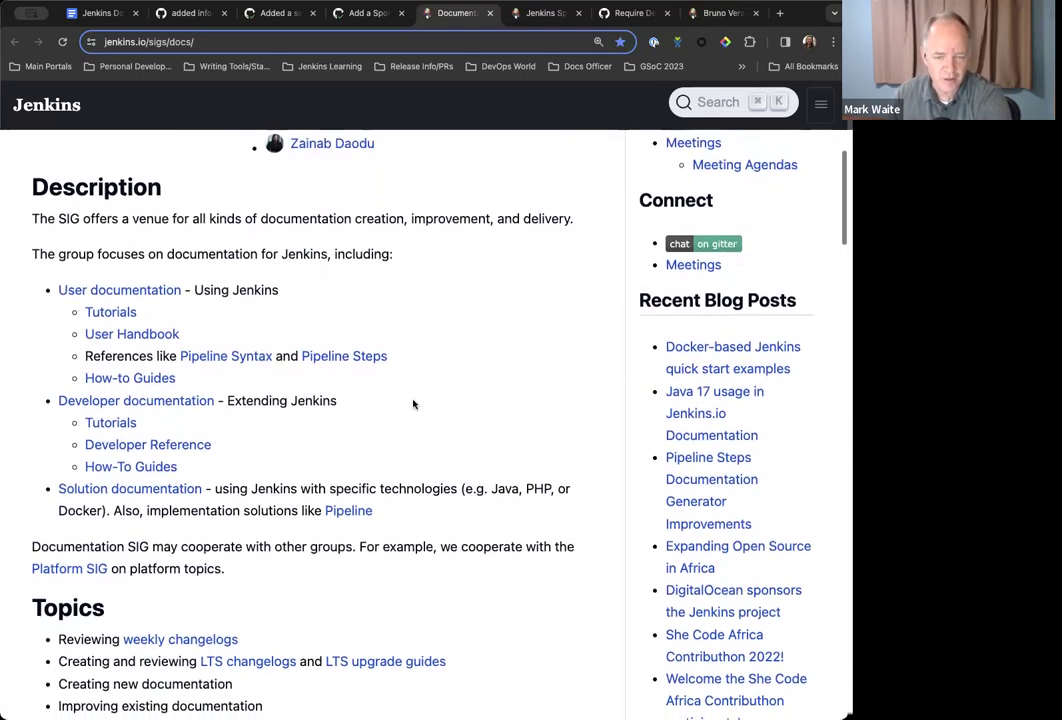
{"action": "scroll", "coordinate": [415, 404], "scroll_direction": "down", "scroll_amount": 3}
{"action": "scroll", "coordinate": [413, 400], "scroll_direction": "down", "scroll_amount": 10}
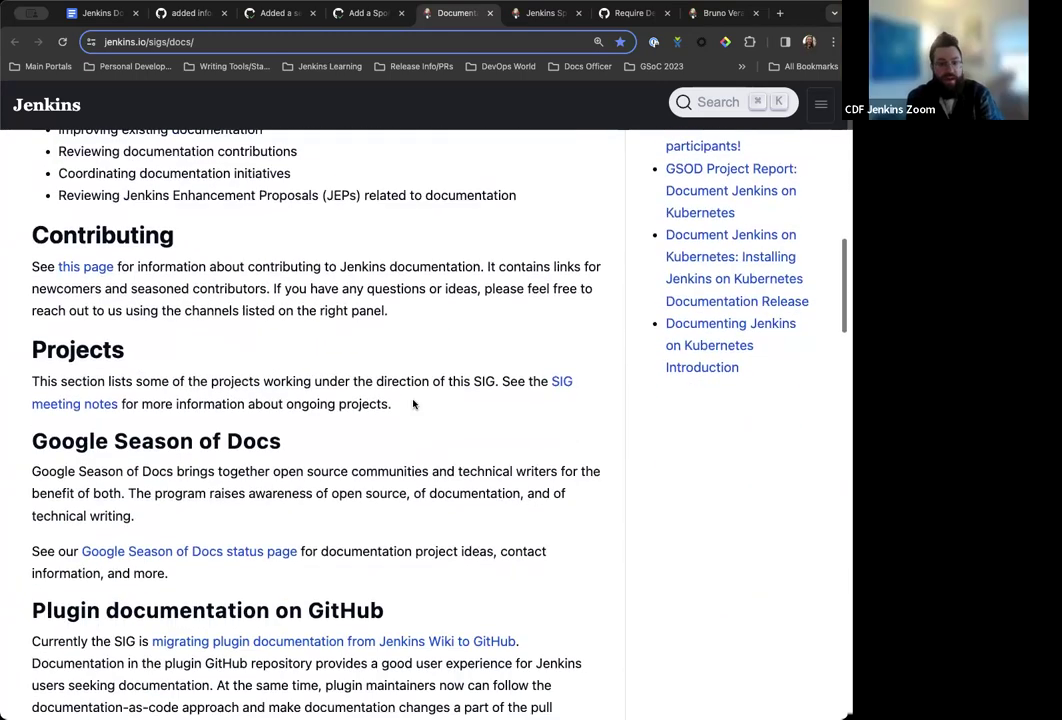
{"action": "scroll", "coordinate": [413, 404], "scroll_direction": "down", "scroll_amount": 8}
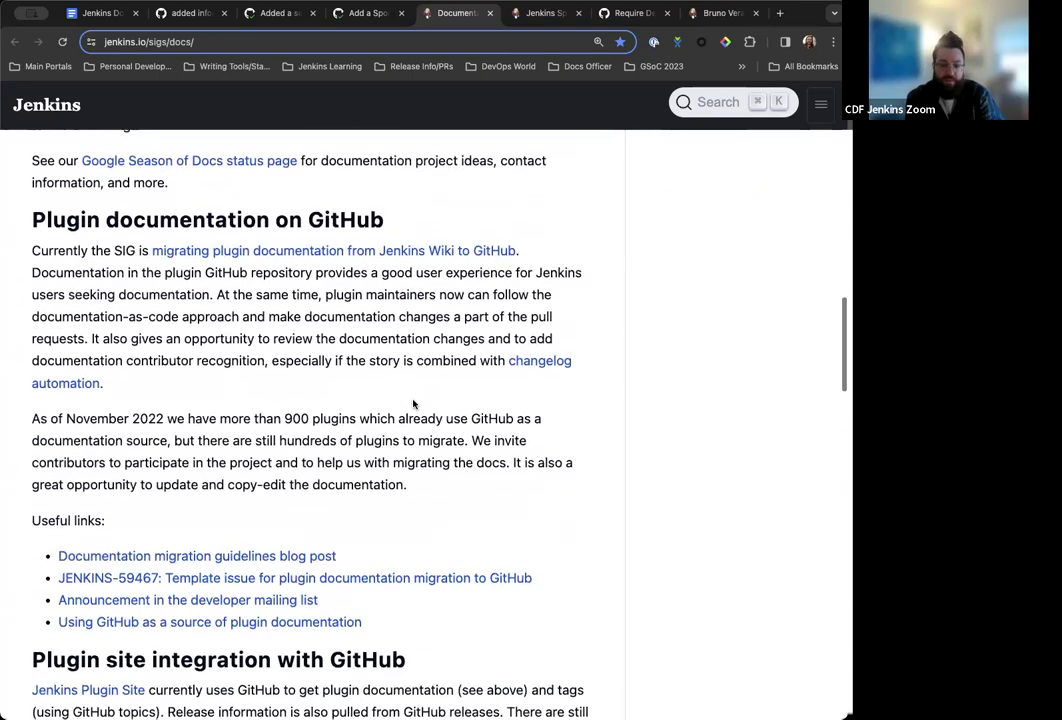
{"action": "scroll", "coordinate": [415, 404], "scroll_direction": "up", "scroll_amount": 1}
{"action": "scroll", "coordinate": [413, 404], "scroll_direction": "down", "scroll_amount": 7}
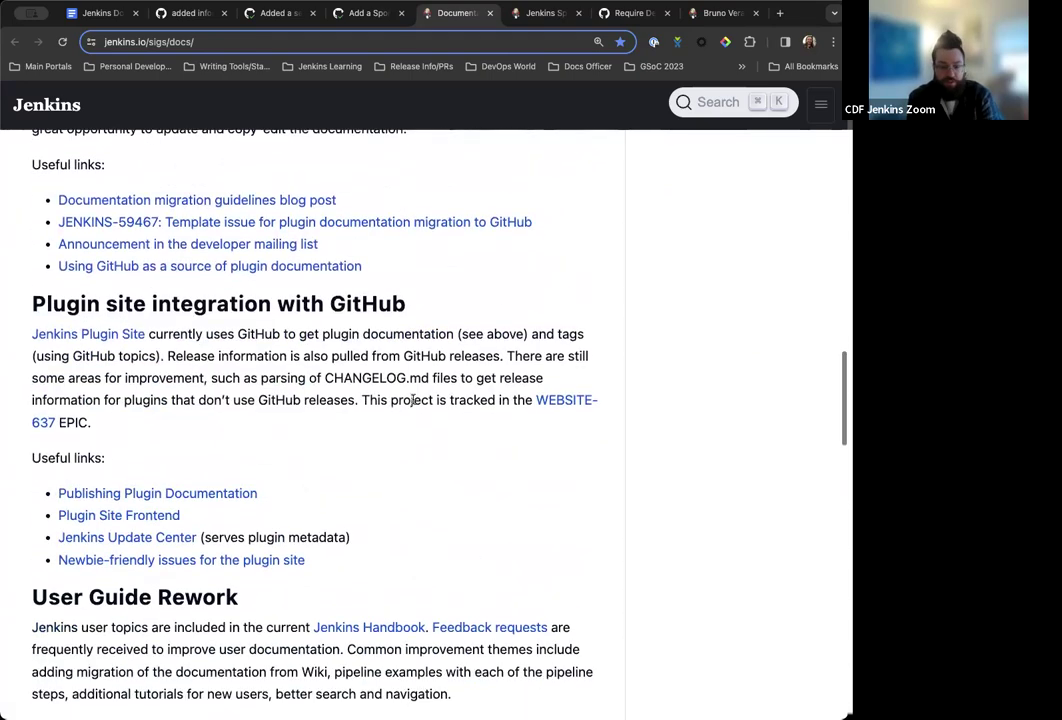
Examine the sections from User Guide Rework to Meeting Agendas, including the office hours times, and return to Documentation Reviews
{"action": "scroll", "coordinate": [413, 404], "scroll_direction": "down", "scroll_amount": 5}
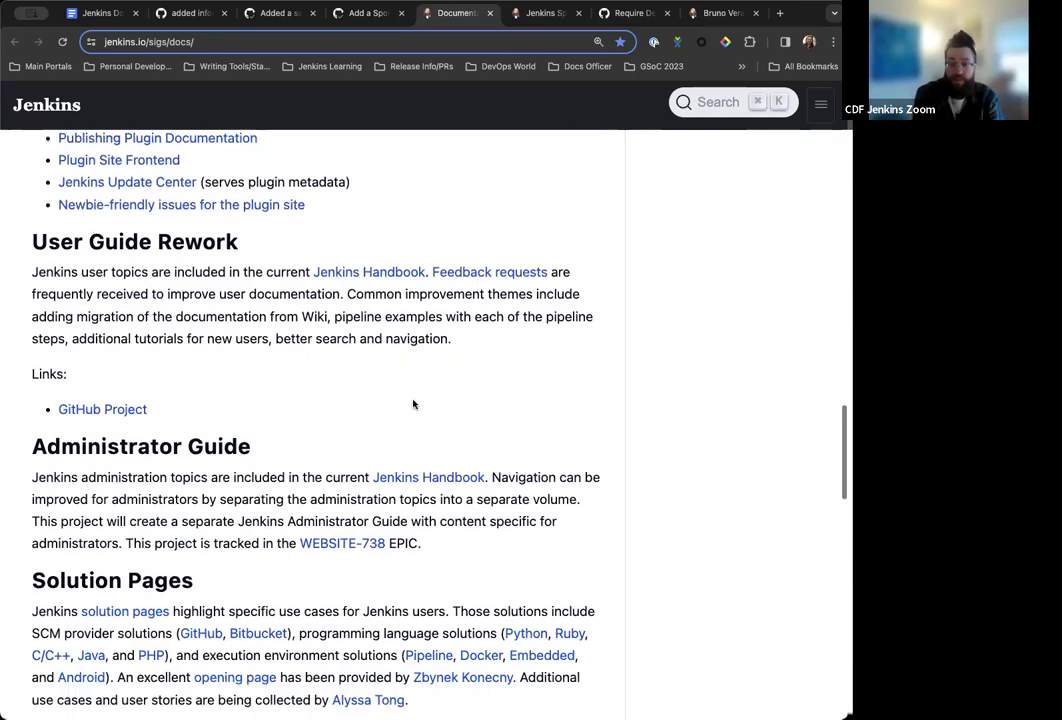
{"action": "scroll", "coordinate": [413, 404], "scroll_direction": "down", "scroll_amount": 9}
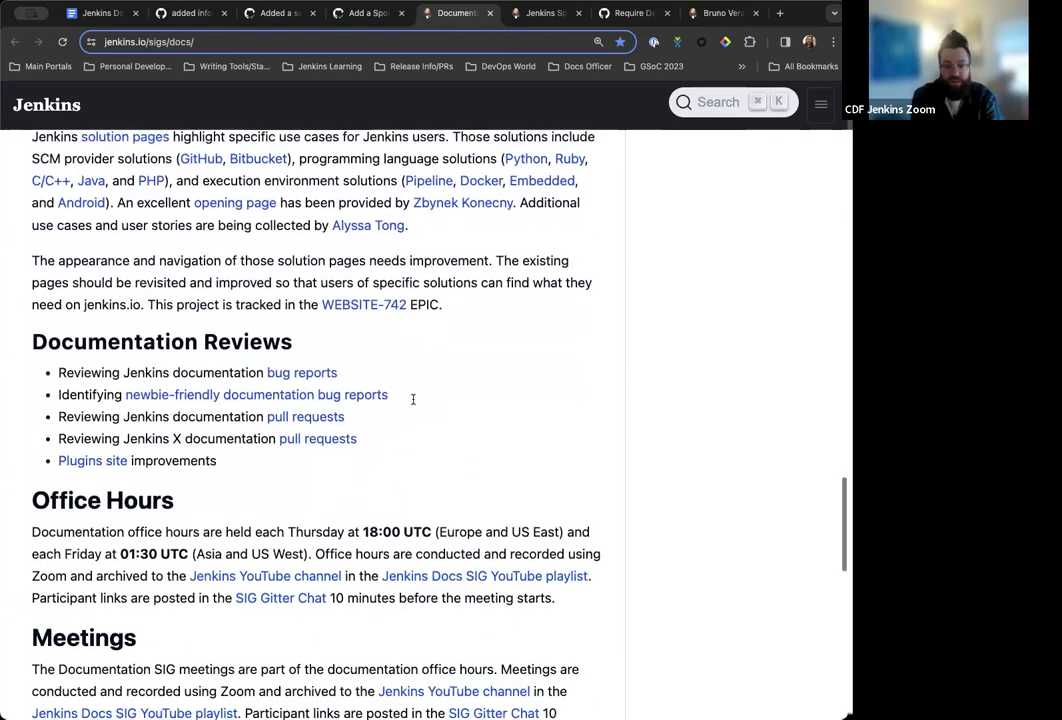
{"action": "scroll", "coordinate": [413, 404], "scroll_direction": "down", "scroll_amount": 3}
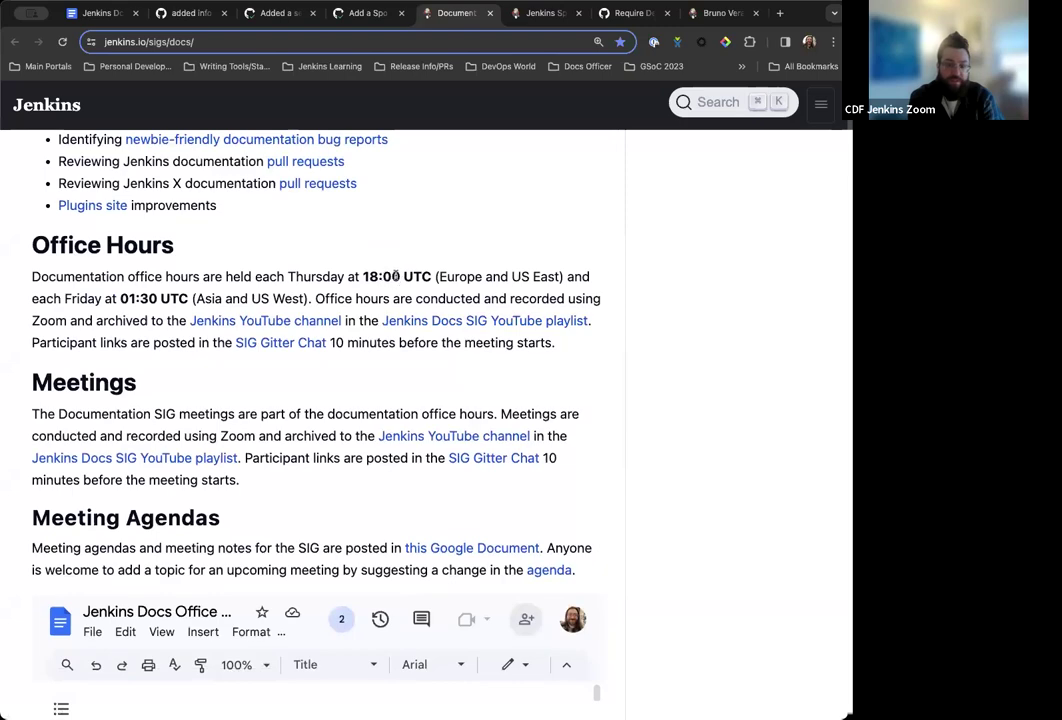
{"action": "scroll", "coordinate": [396, 276], "scroll_direction": "down", "scroll_amount": 1}
{"action": "scroll", "coordinate": [371, 282], "scroll_direction": "up", "scroll_amount": 1}
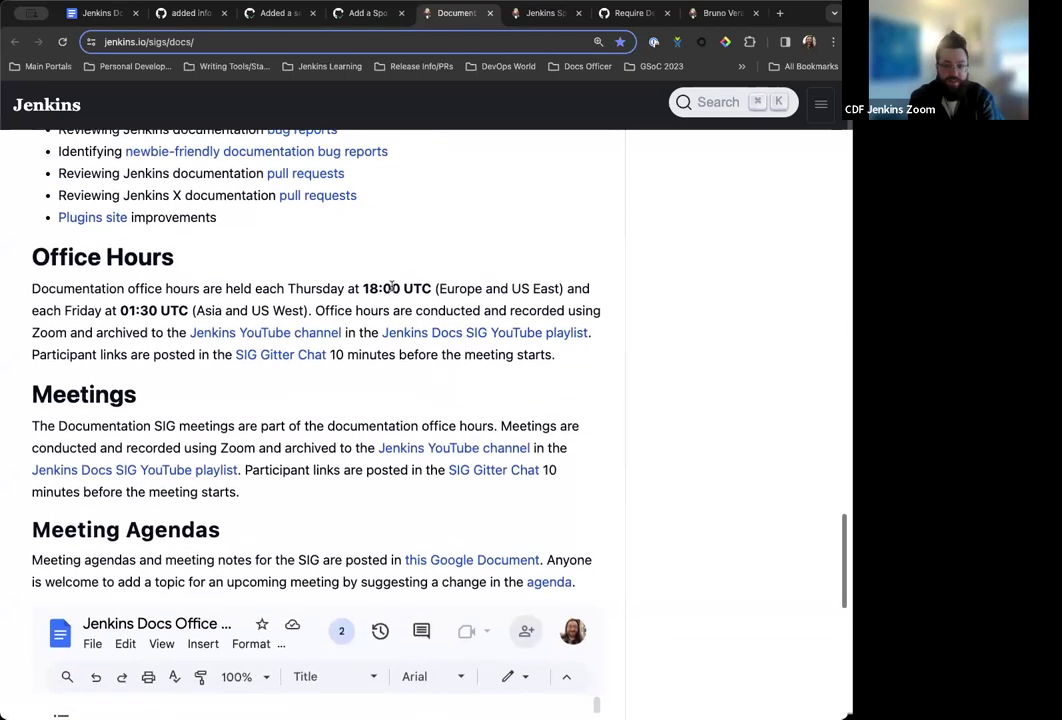
{"action": "scroll", "coordinate": [392, 287], "scroll_direction": "up", "scroll_amount": 4}
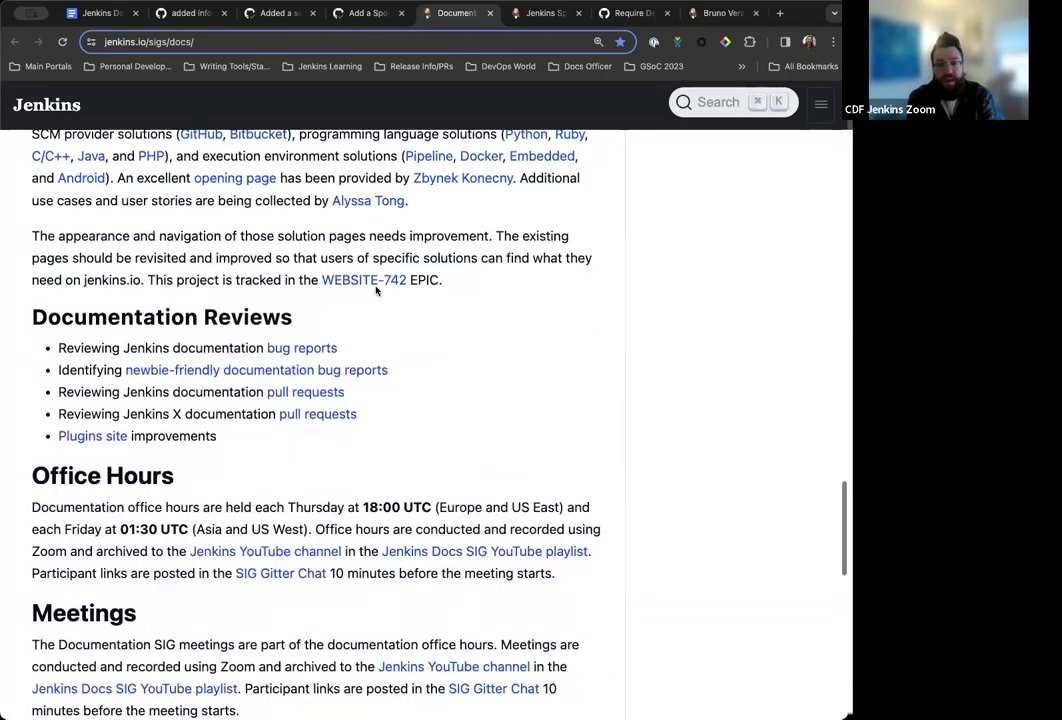
Return to the Jenkins Docs Office Hours document and review the 2024-03-28 notes from the last agenda item back to the attendees
{"action": "scroll", "coordinate": [376, 290], "scroll_direction": "up", "scroll_amount": 5}
{"action": "key", "text": "super+1"}
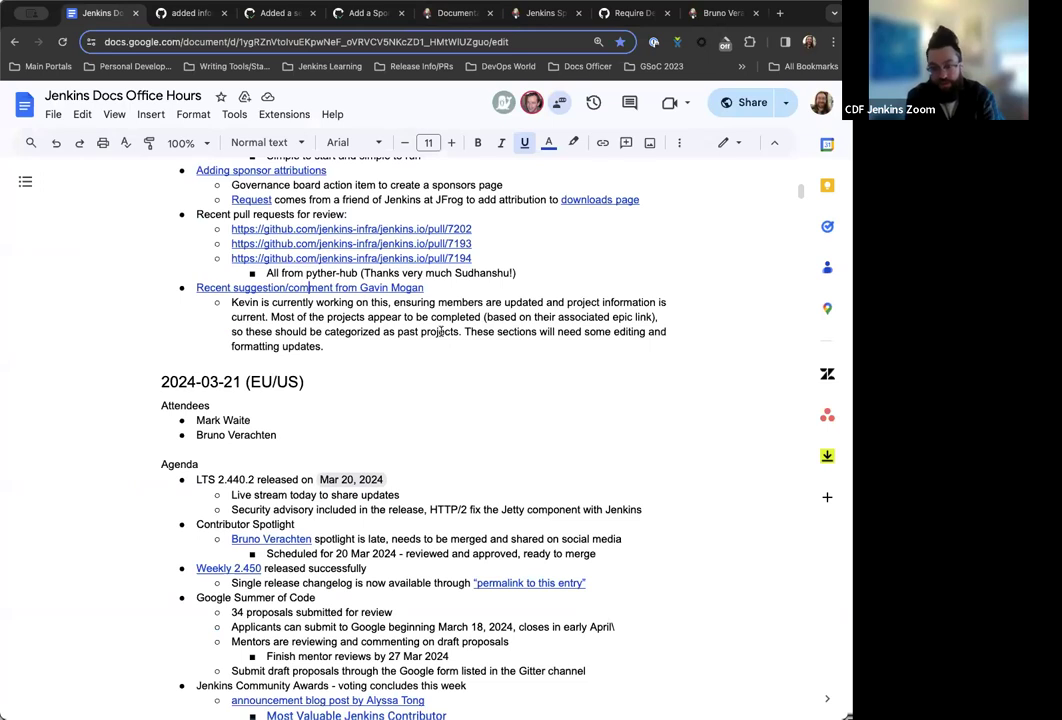
{"action": "scroll", "coordinate": [440, 331], "scroll_direction": "up", "scroll_amount": 2}
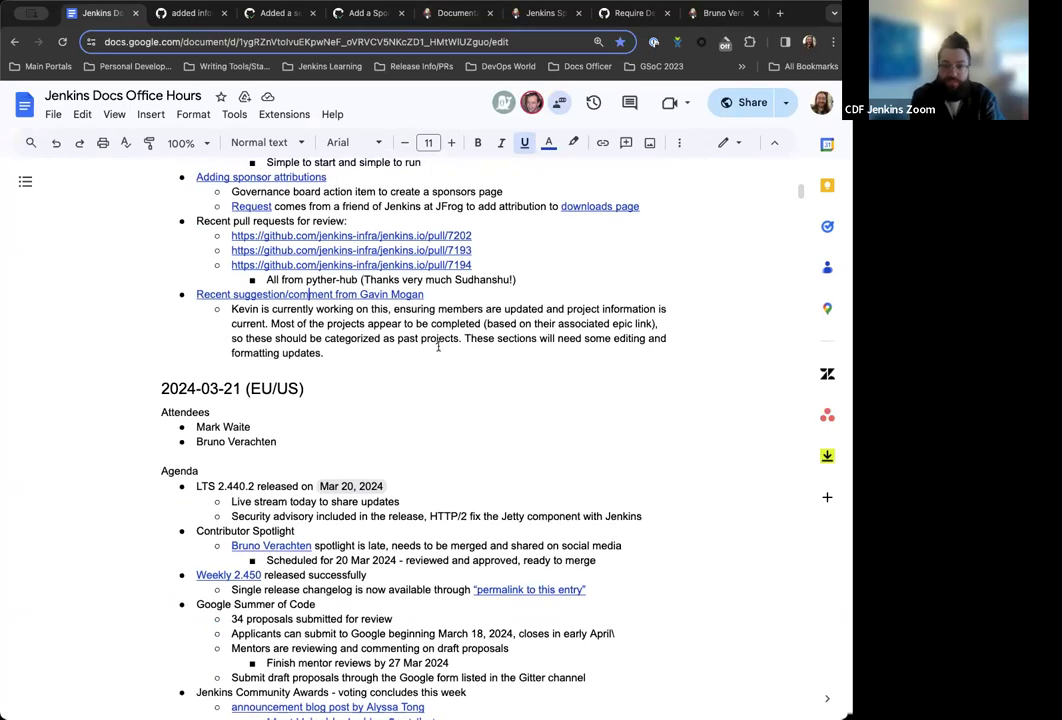
{"action": "scroll", "coordinate": [438, 345], "scroll_direction": "up", "scroll_amount": 4}
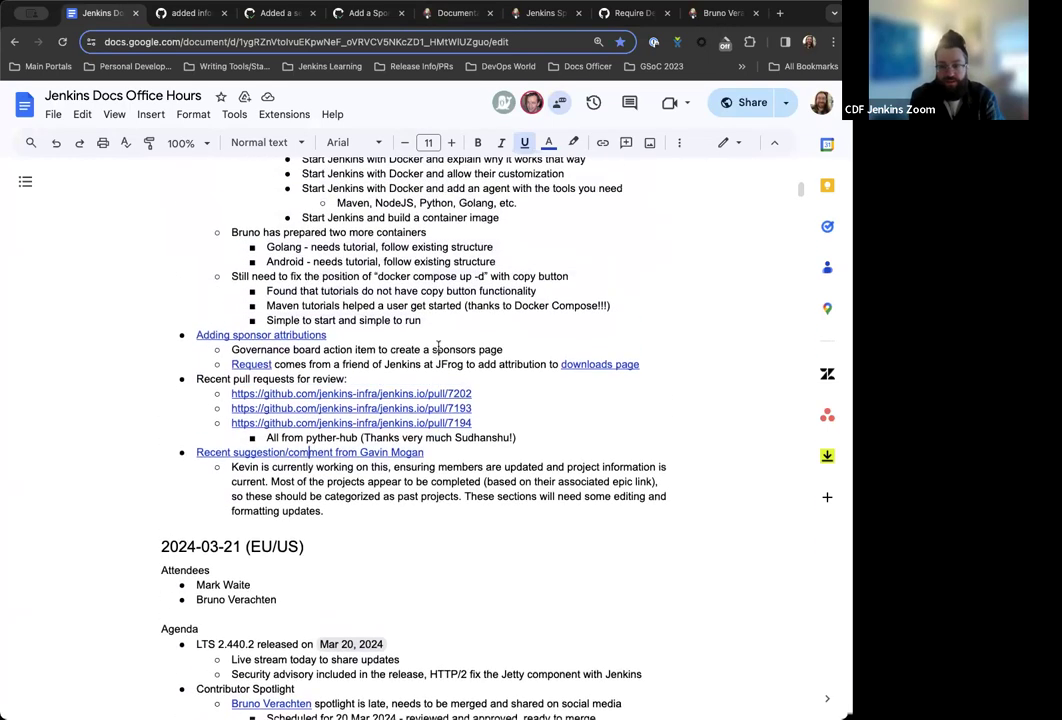
{"action": "scroll", "coordinate": [438, 345], "scroll_direction": "up", "scroll_amount": 15}
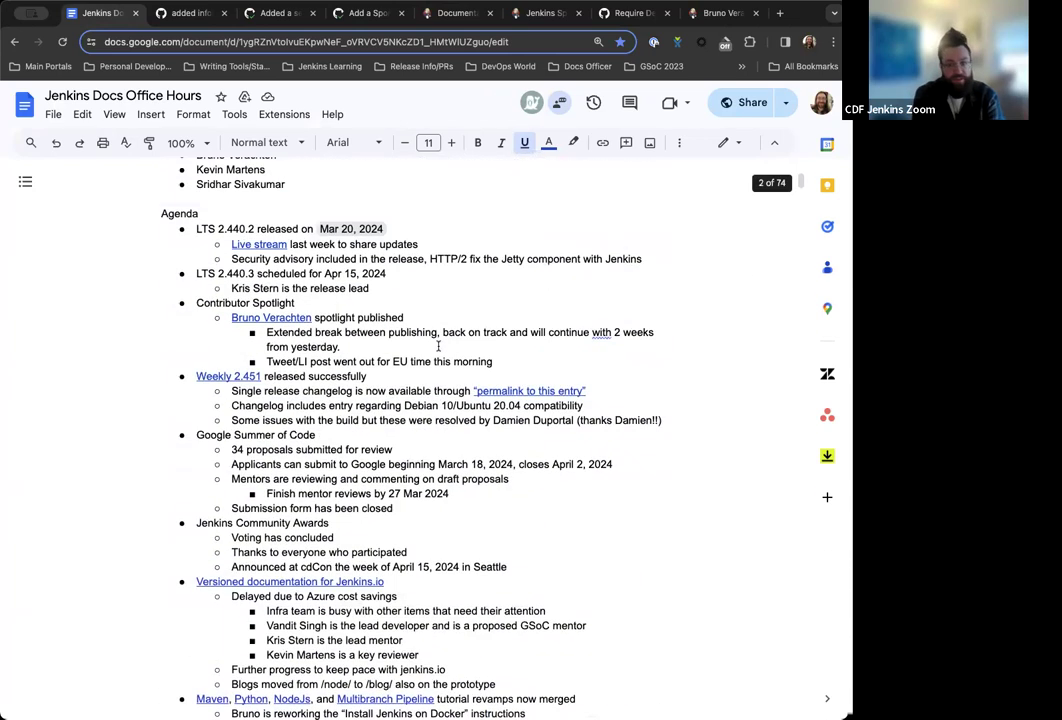
{"action": "scroll", "coordinate": [438, 345], "scroll_direction": "down", "scroll_amount": 1}
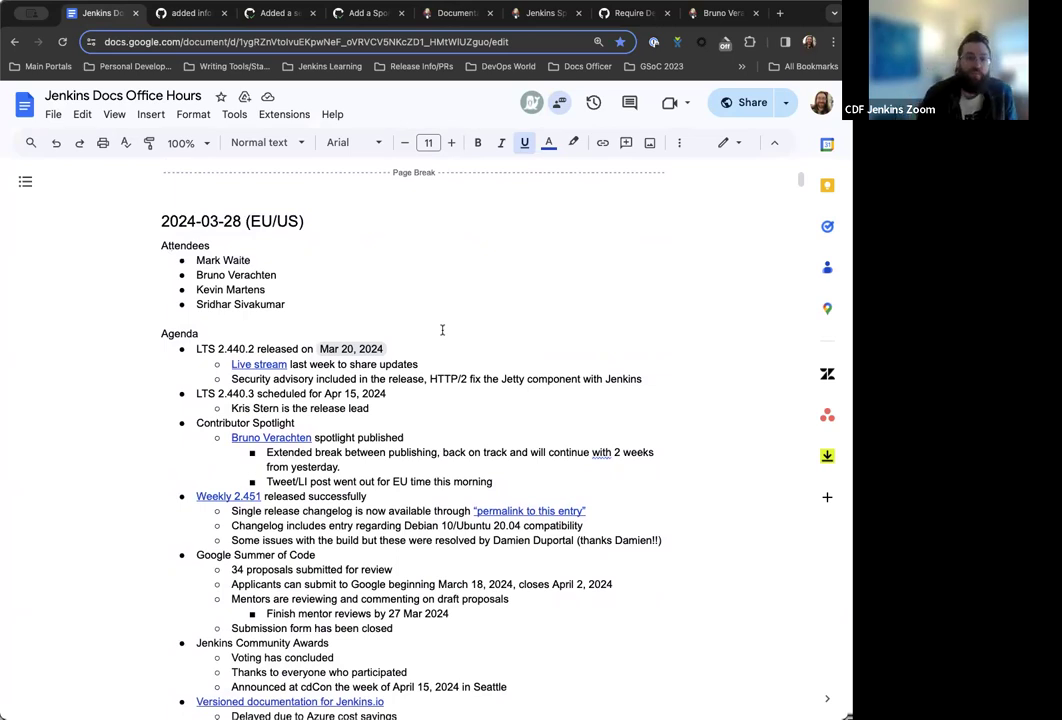
{"action": "scroll", "coordinate": [479, 263], "scroll_direction": "down", "scroll_amount": 1}
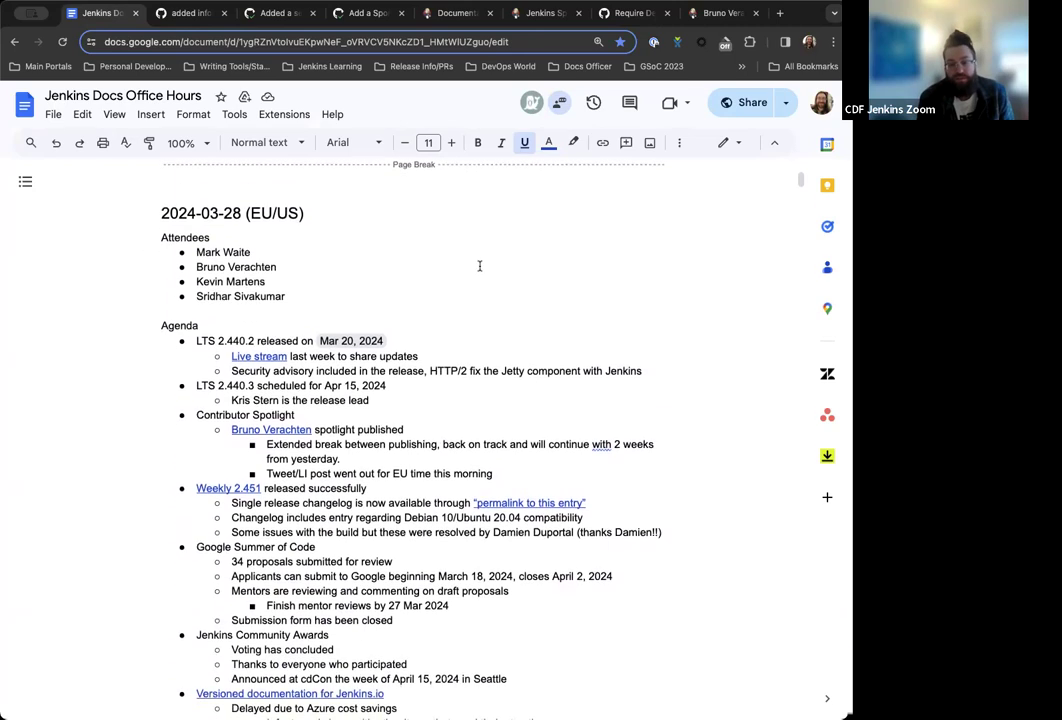
{"action": "right_click", "coordinate": [479, 266]}
{"action": "left_click", "coordinate": [451, 259]}
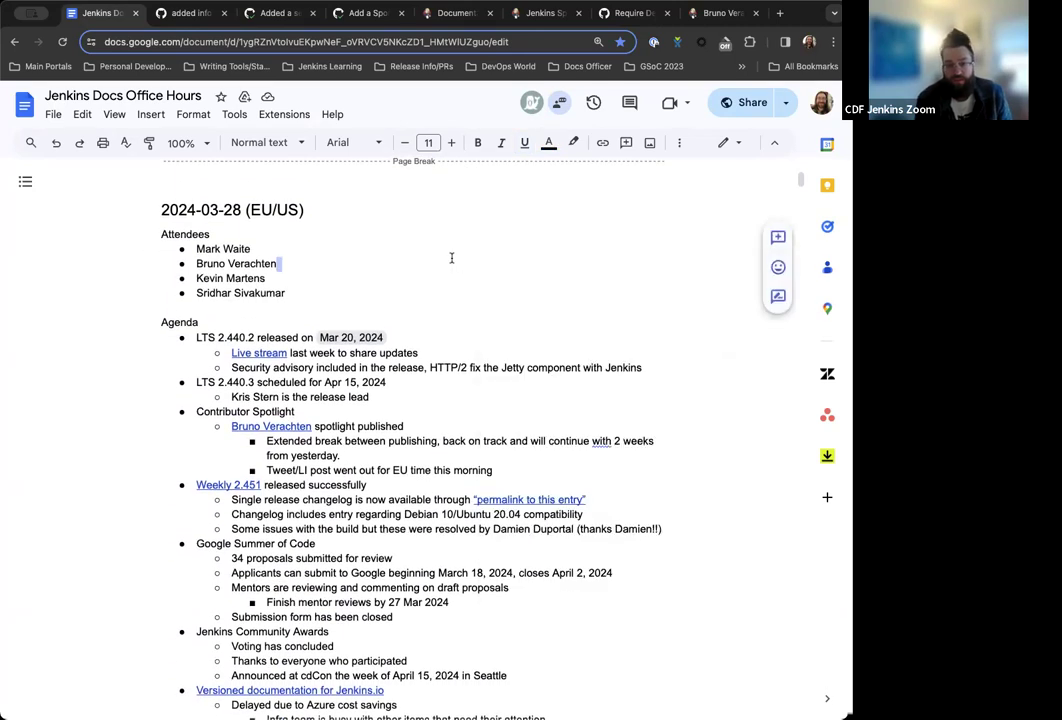